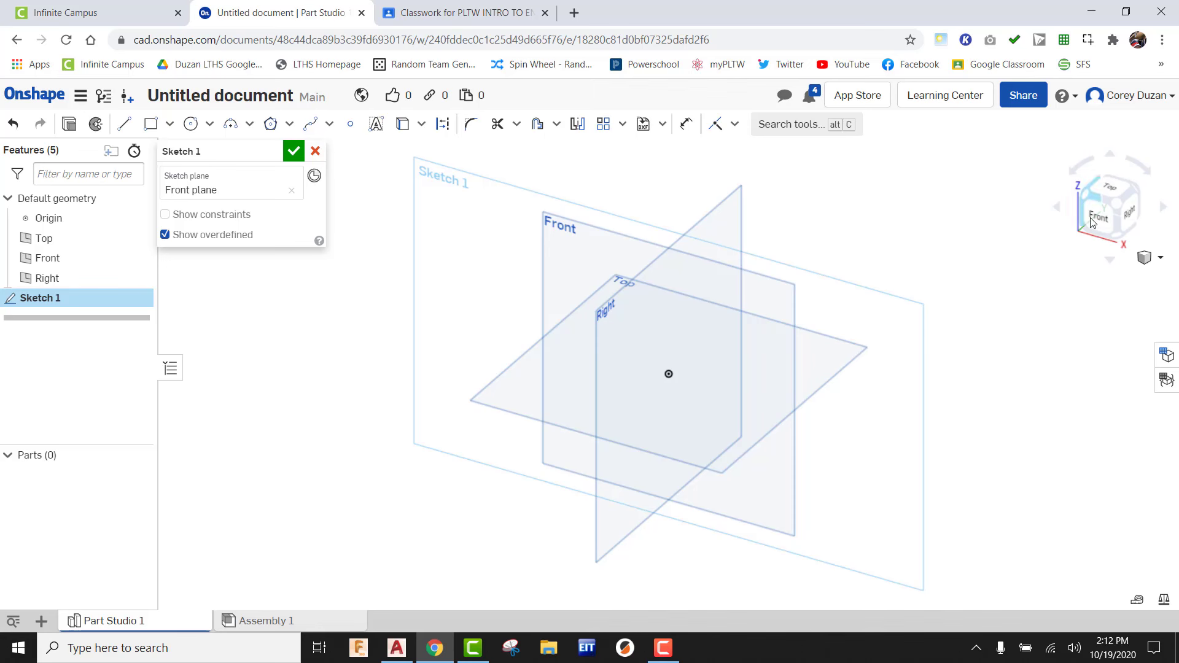
# Step: Sketch a circle centred on the origin of the Front plane with a diameter of 4.5
pyautogui.click(1096, 212)
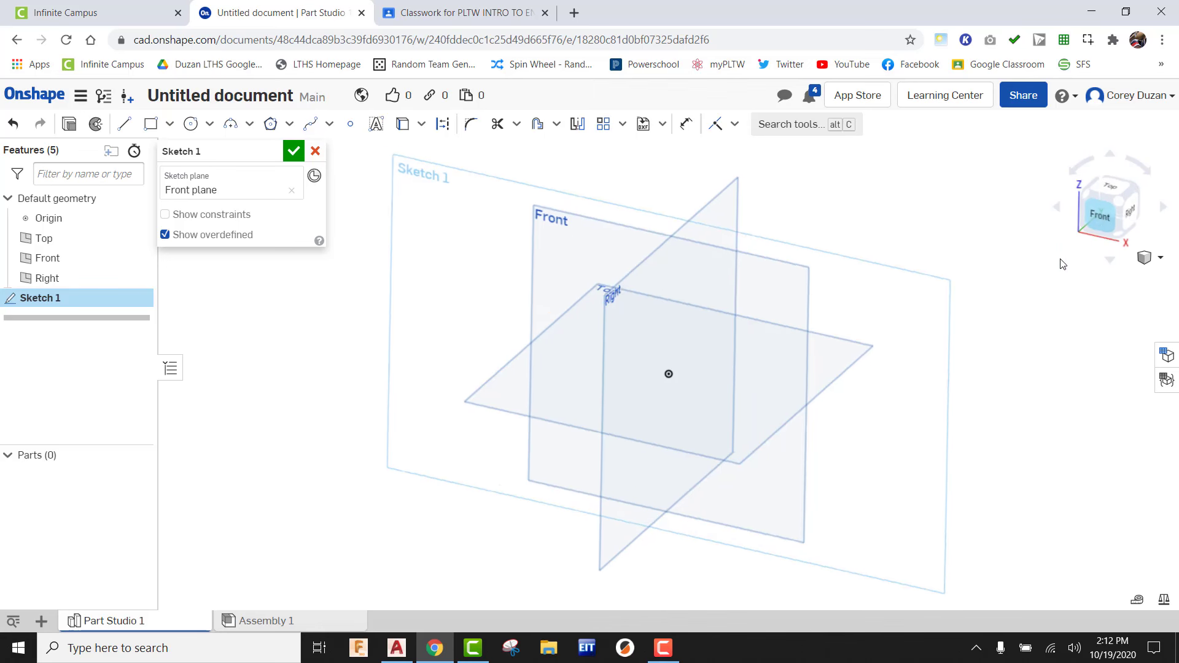
pyautogui.click(190, 124)
pyautogui.click(668, 373)
pyautogui.click(718, 332)
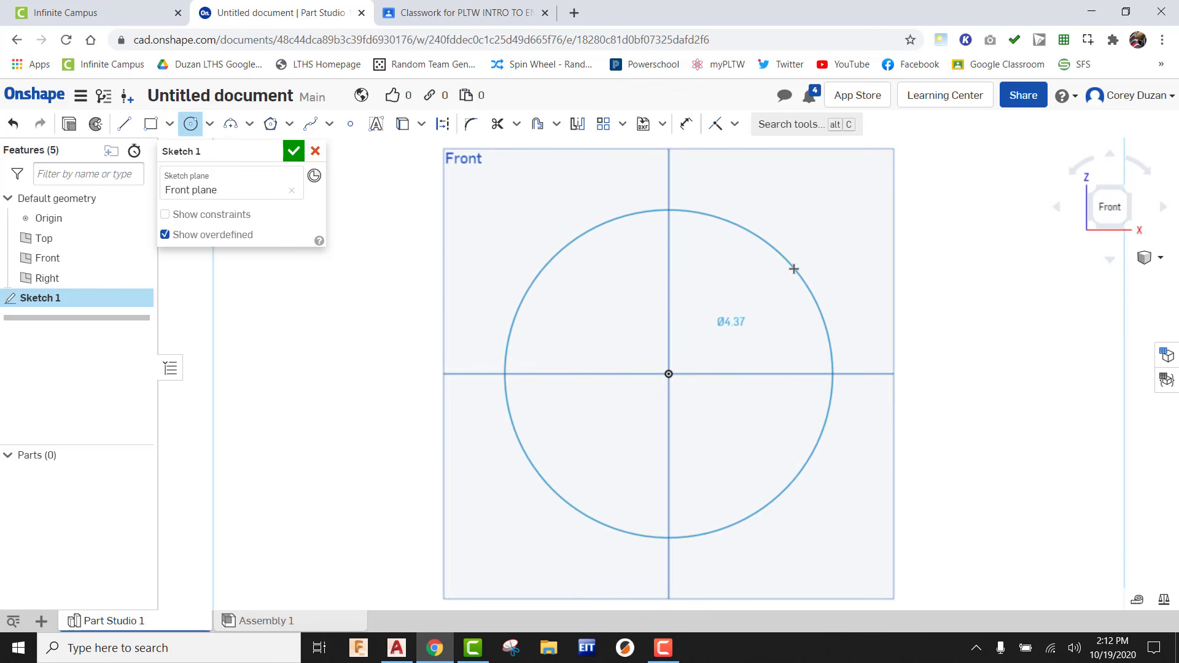
pyautogui.click(789, 264)
pyautogui.write('4.5')
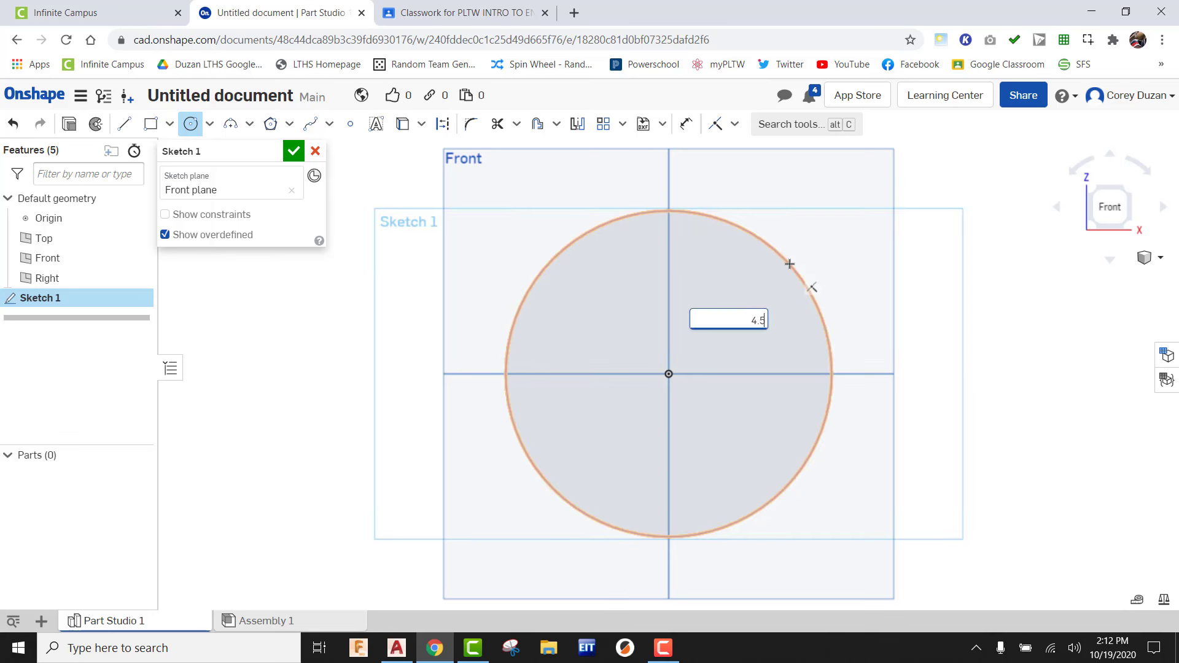
pyautogui.press('Return')
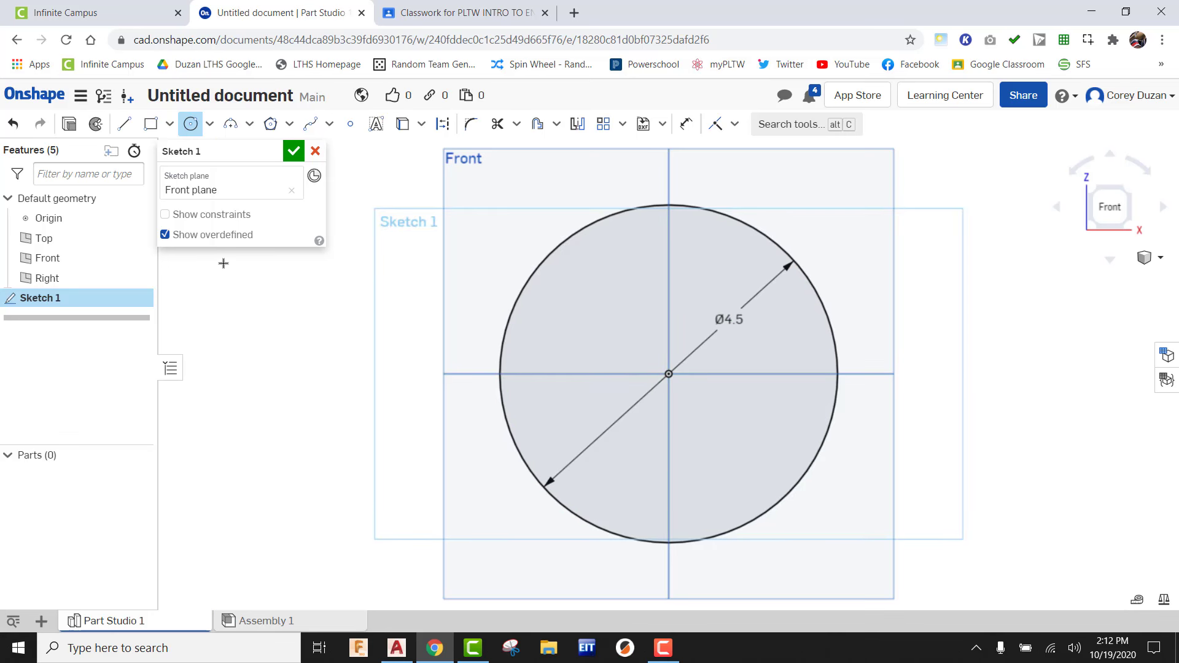
# Step: Draw a vertical diameter line through the circle, trim away the left half of the circle, and finish the sketch
pyautogui.click(124, 124)
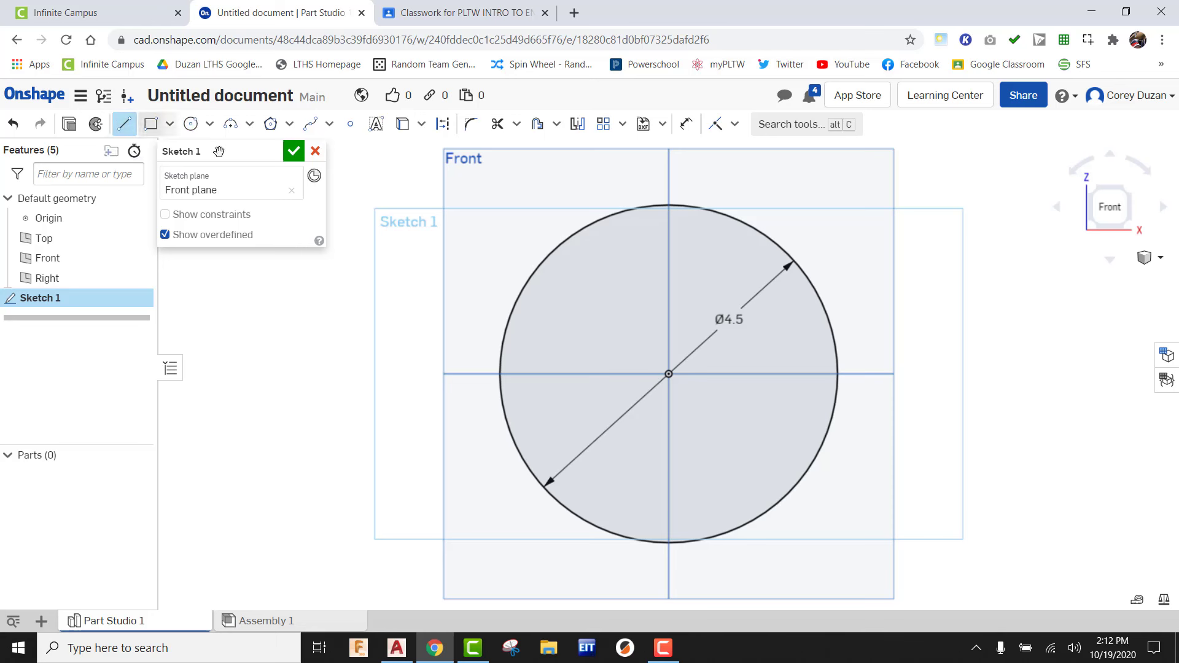
pyautogui.click(669, 205)
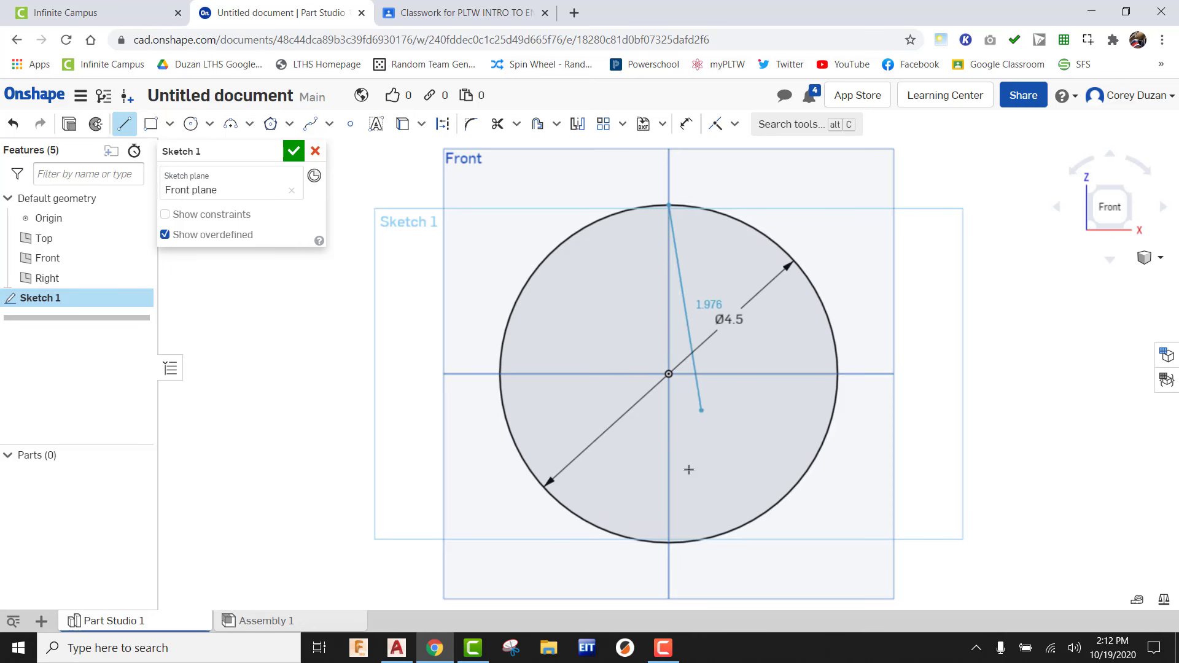
pyautogui.click(669, 543)
pyautogui.click(497, 124)
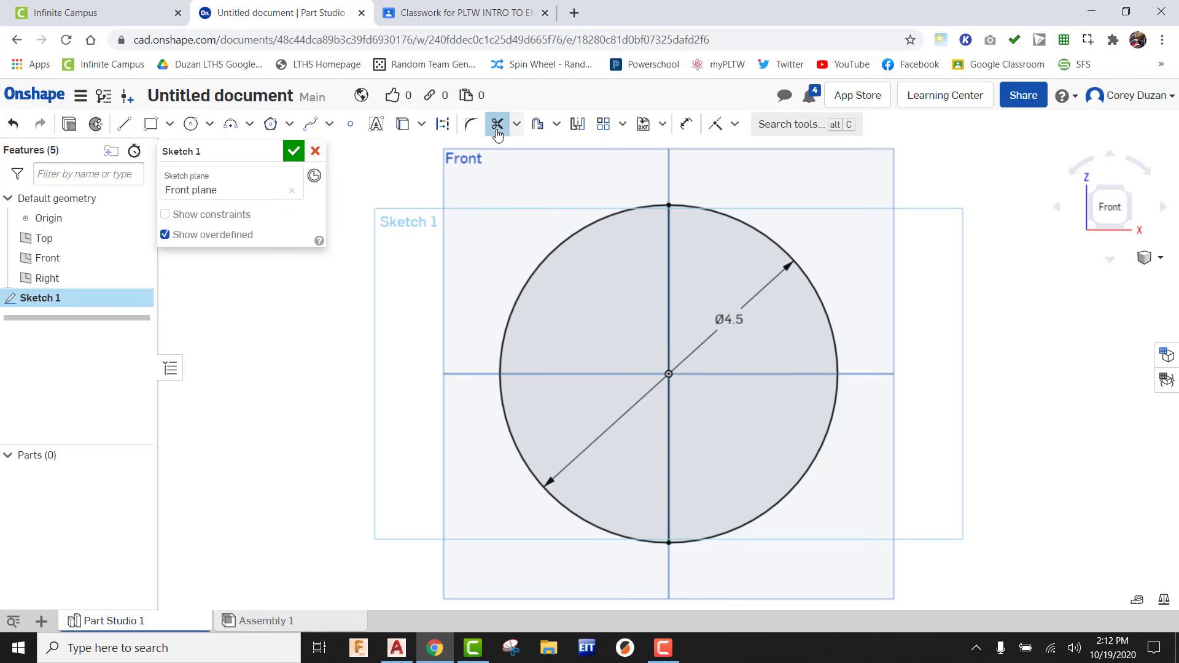
pyautogui.click(617, 214)
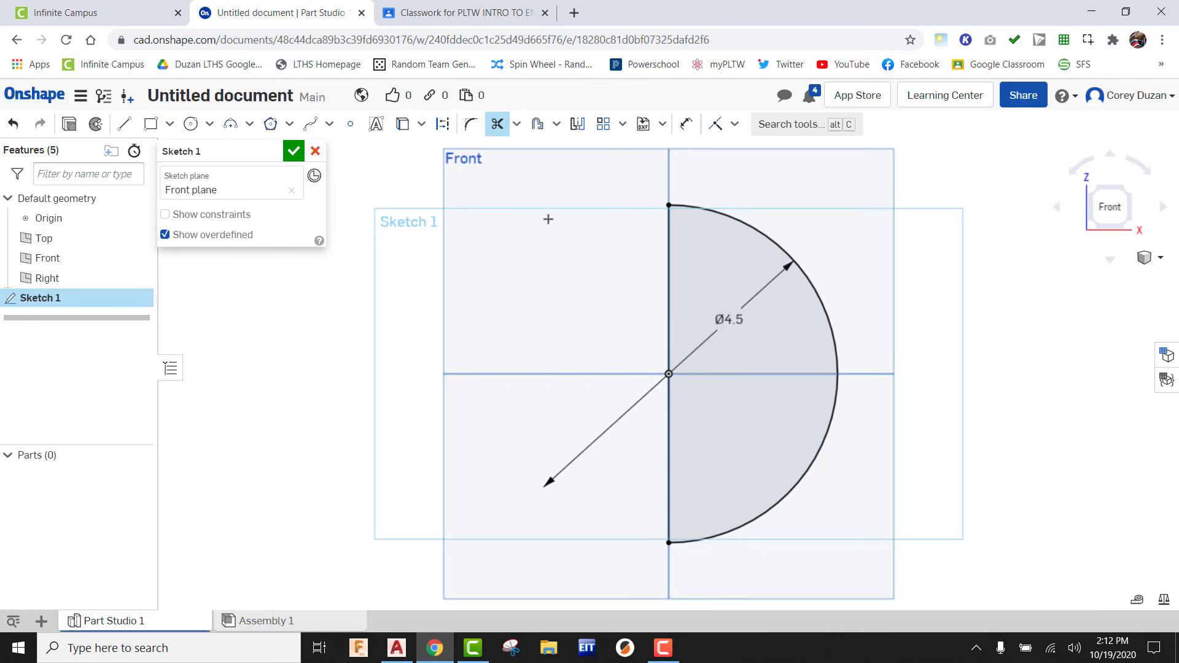
pyautogui.click(295, 151)
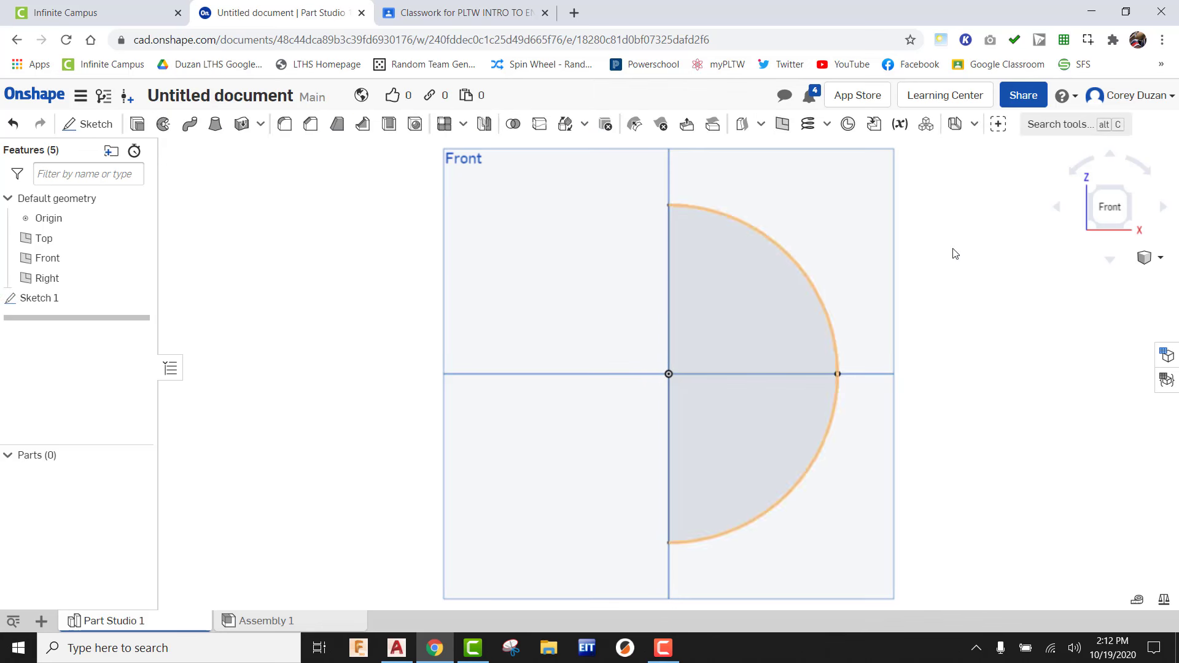
# Step: Revolve the half-circle region fully around its straight vertical edge as a new solid to form a sphere
pyautogui.click(1127, 190)
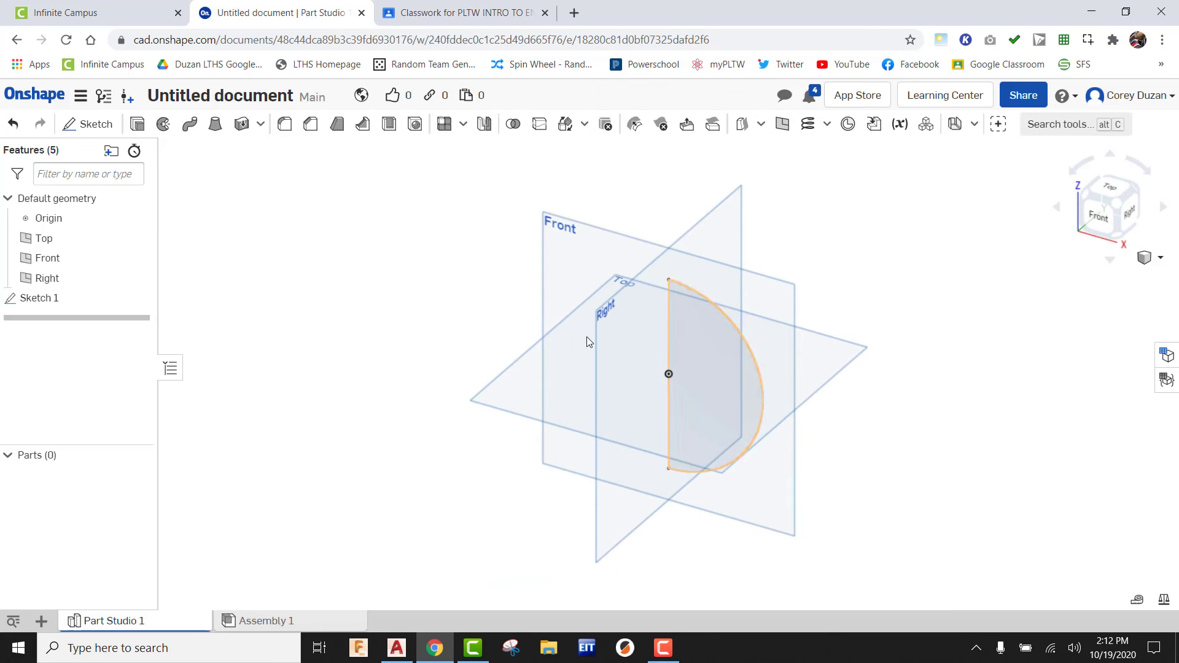
pyautogui.click(164, 124)
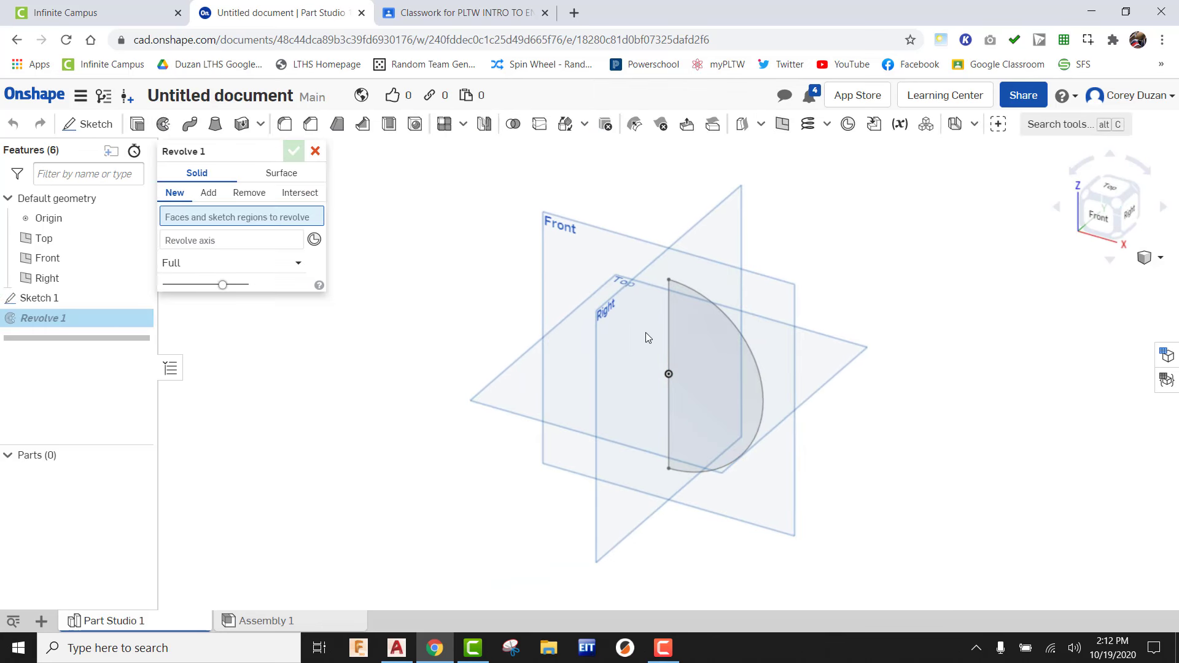
pyautogui.click(683, 324)
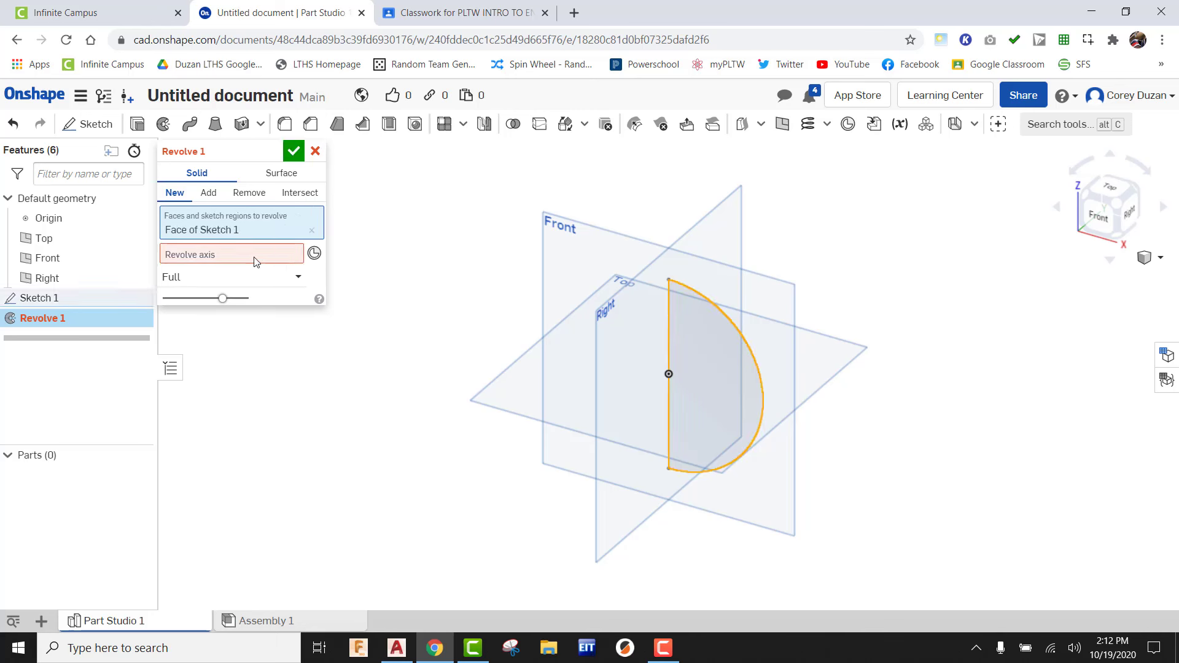
pyautogui.click(669, 310)
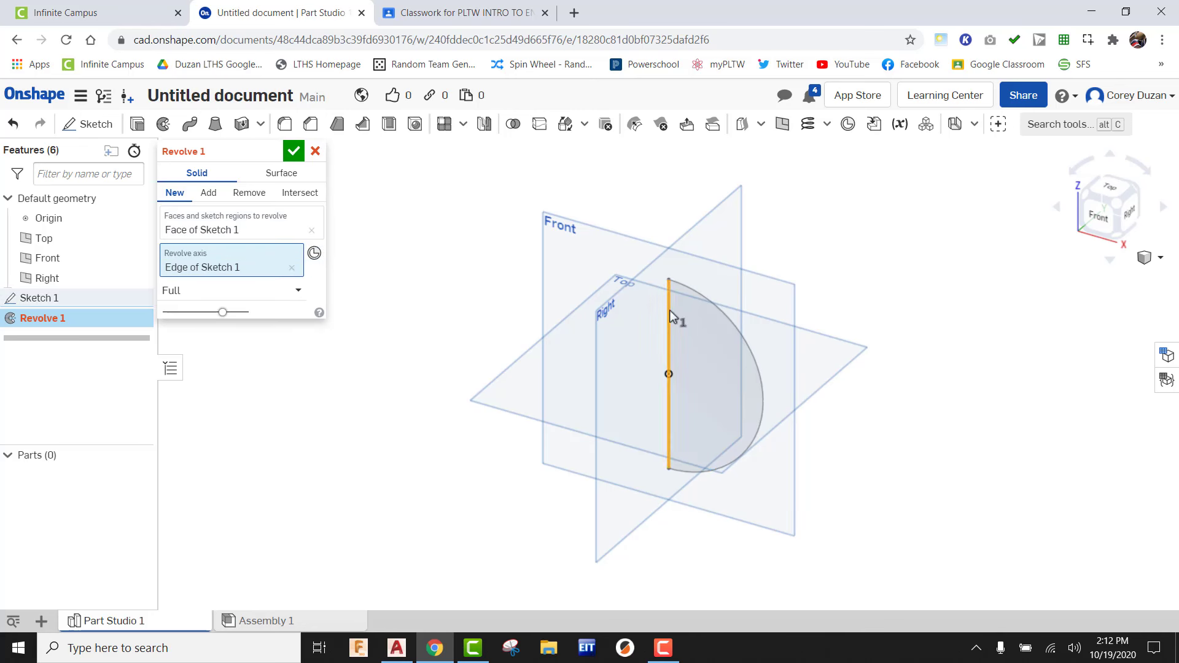
pyautogui.click(294, 150)
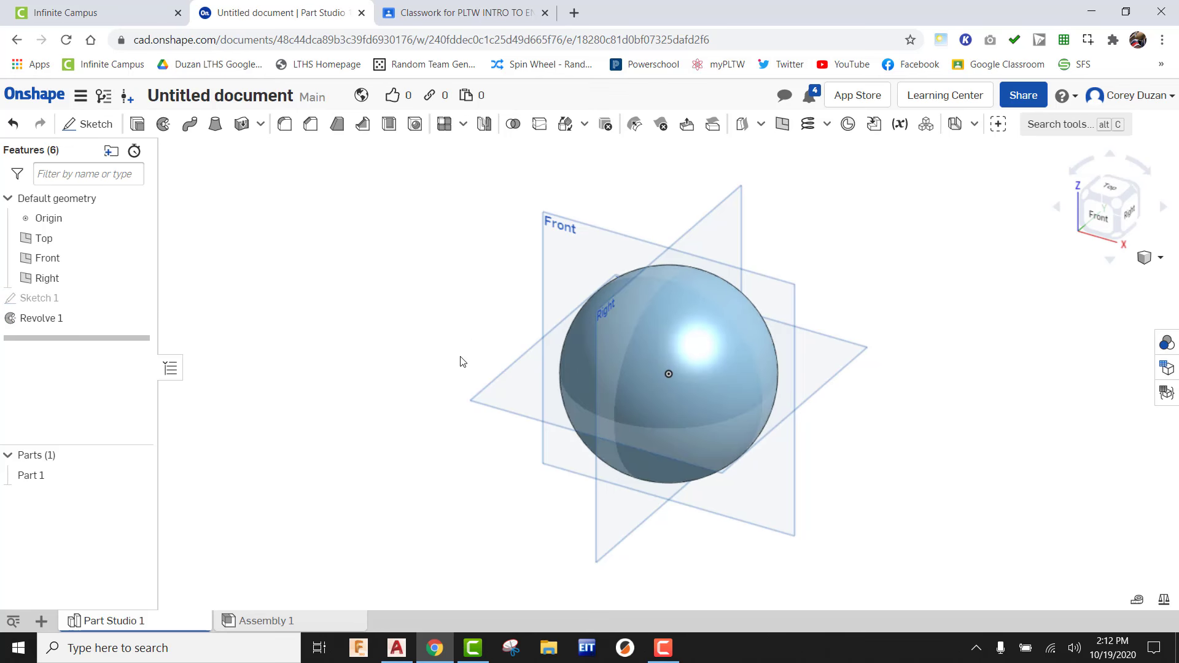
# Step: Start a sketch on the Front plane and draw a line about 3.75 long from the origin, sloping up to the right beyond the sphere
pyautogui.click(1093, 208)
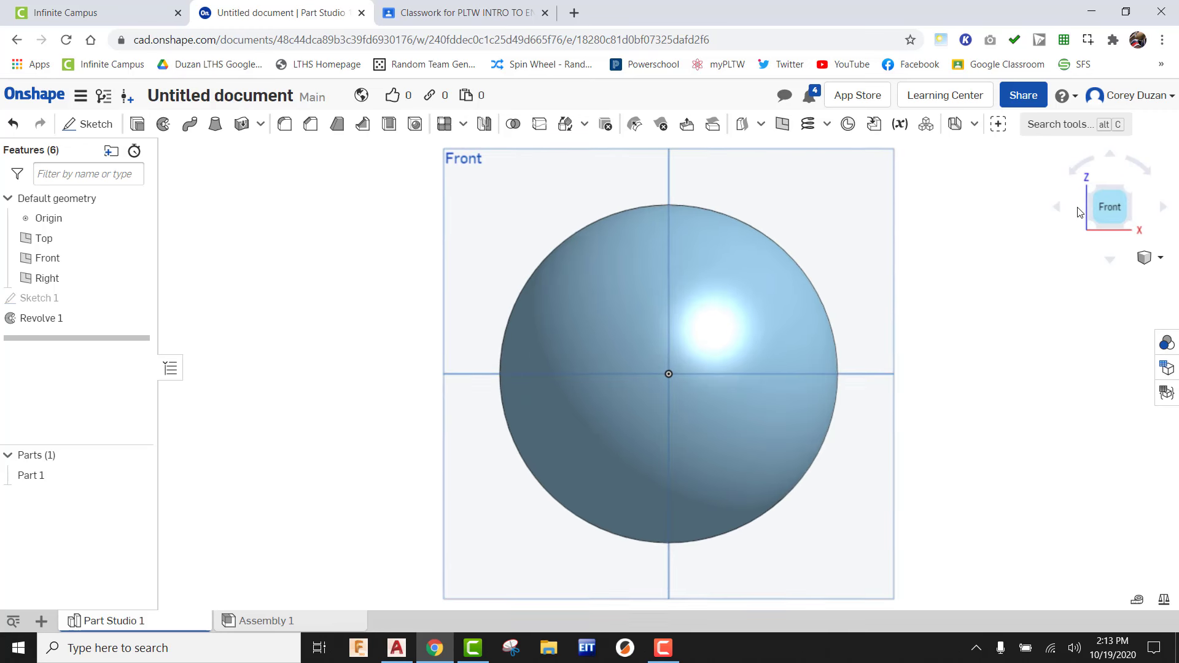
pyautogui.click(76, 126)
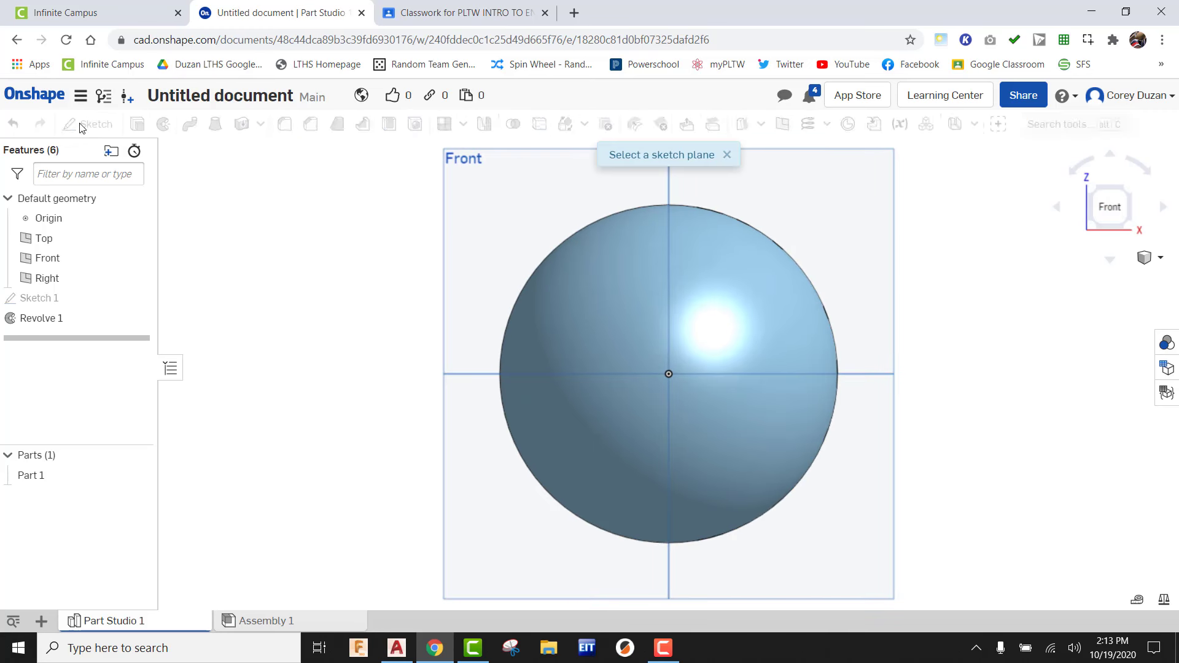
pyautogui.click(493, 153)
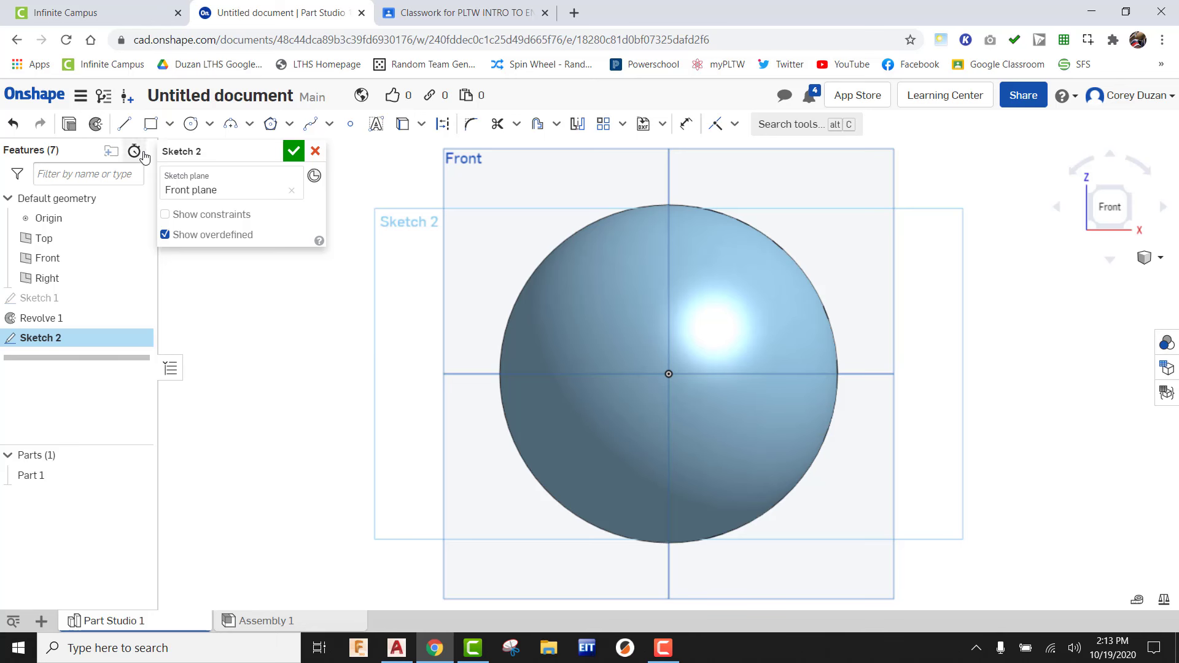
pyautogui.click(124, 123)
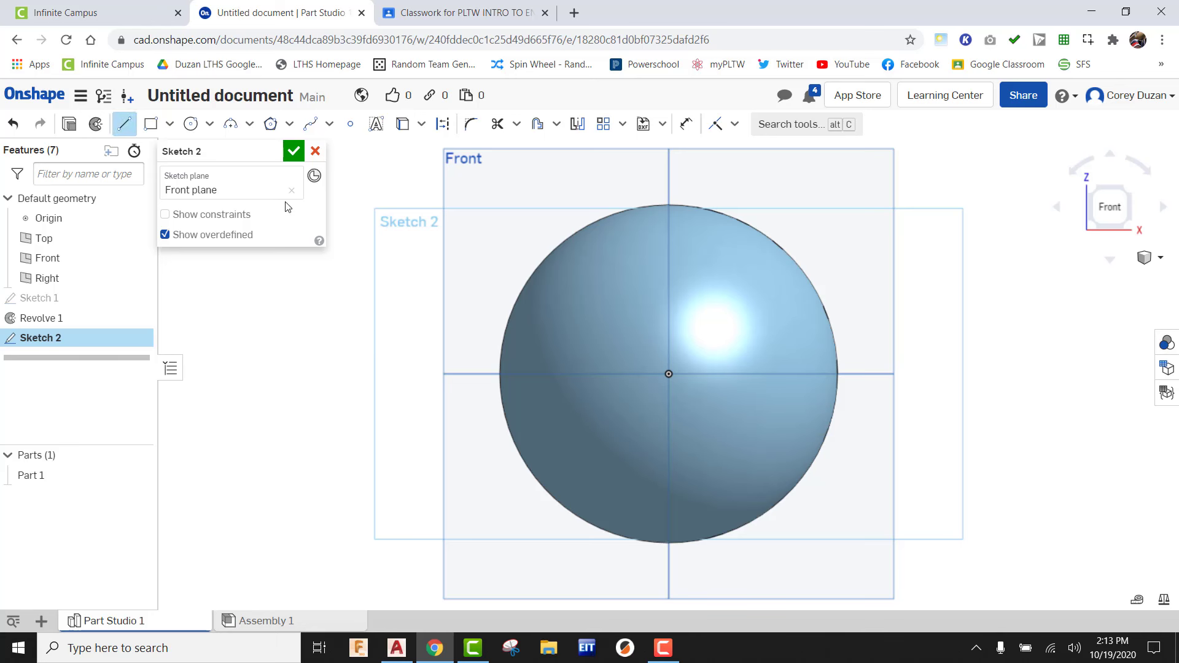
pyautogui.click(669, 373)
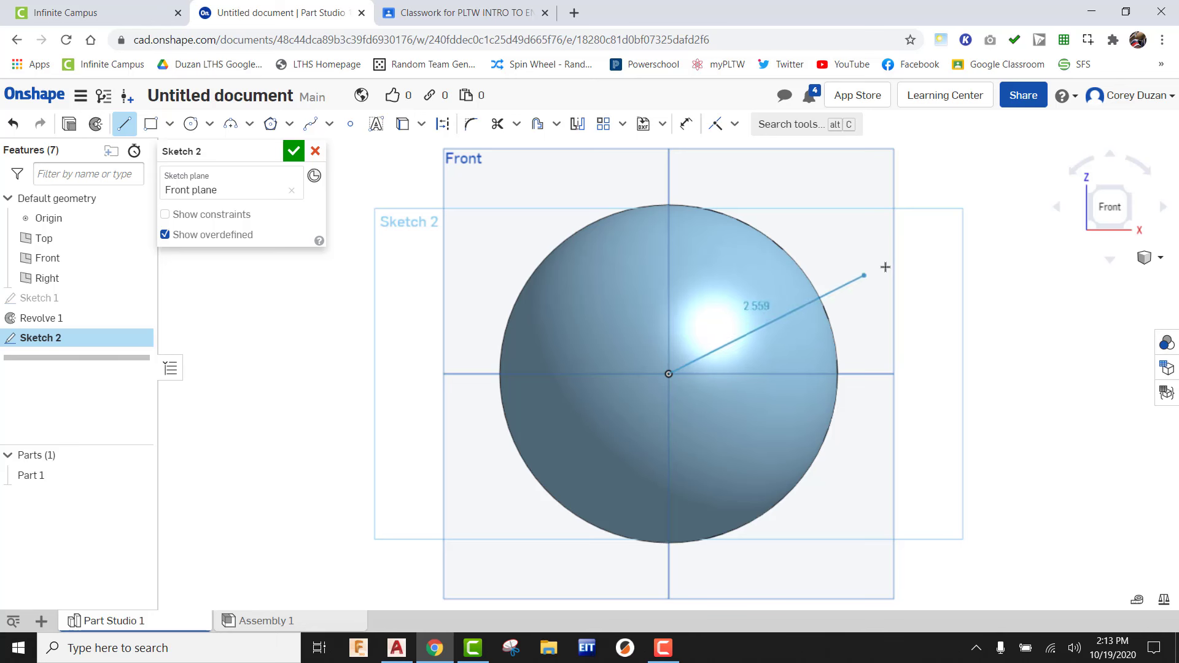
pyautogui.click(919, 245)
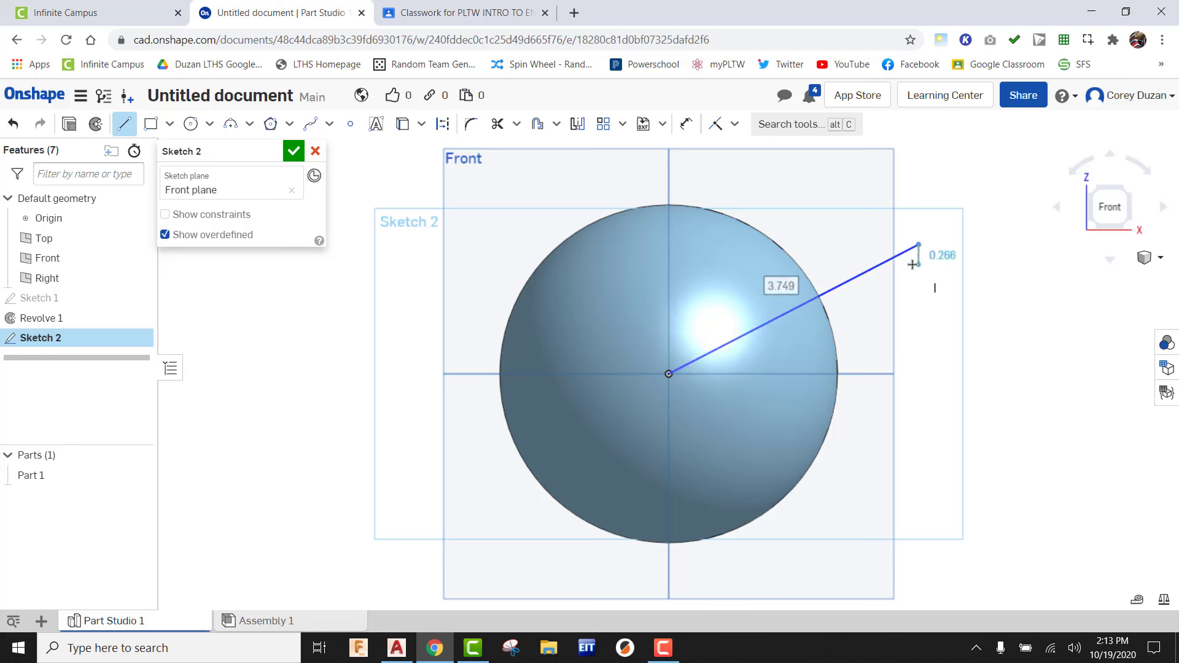
pyautogui.press('Escape')
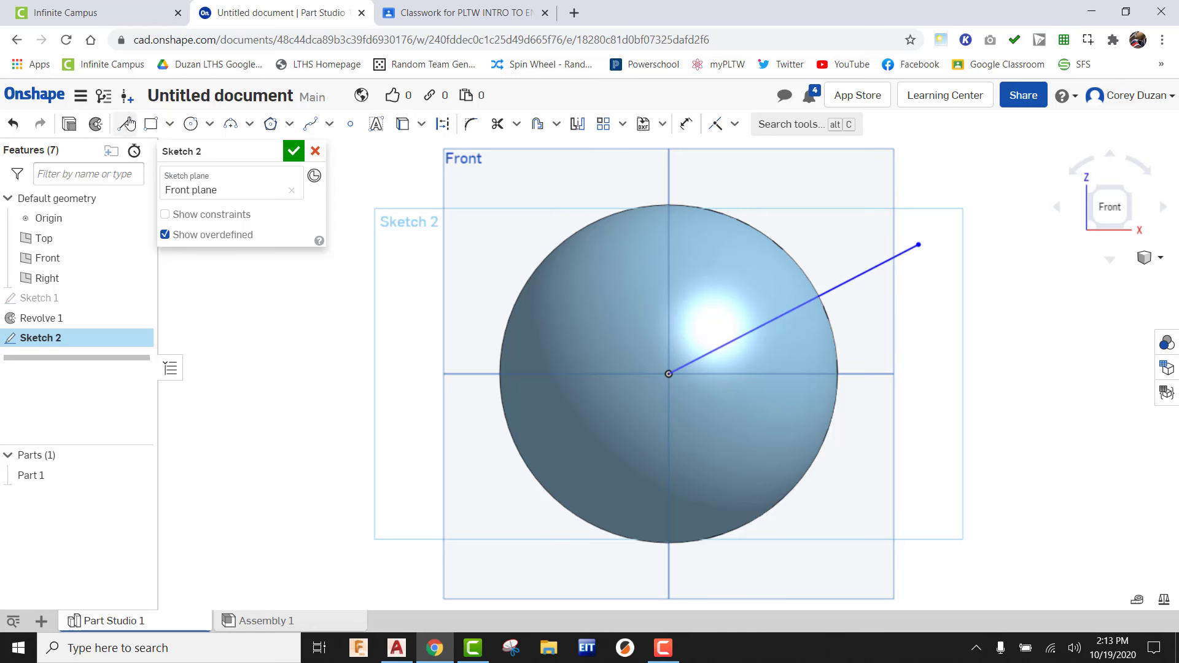
# Step: Draw two more lines from the origin past the sphere: one sloping down to the right and one horizontal, about 3.77 long
pyautogui.click(127, 124)
pyautogui.click(669, 373)
pyautogui.click(931, 519)
pyautogui.press('Escape')
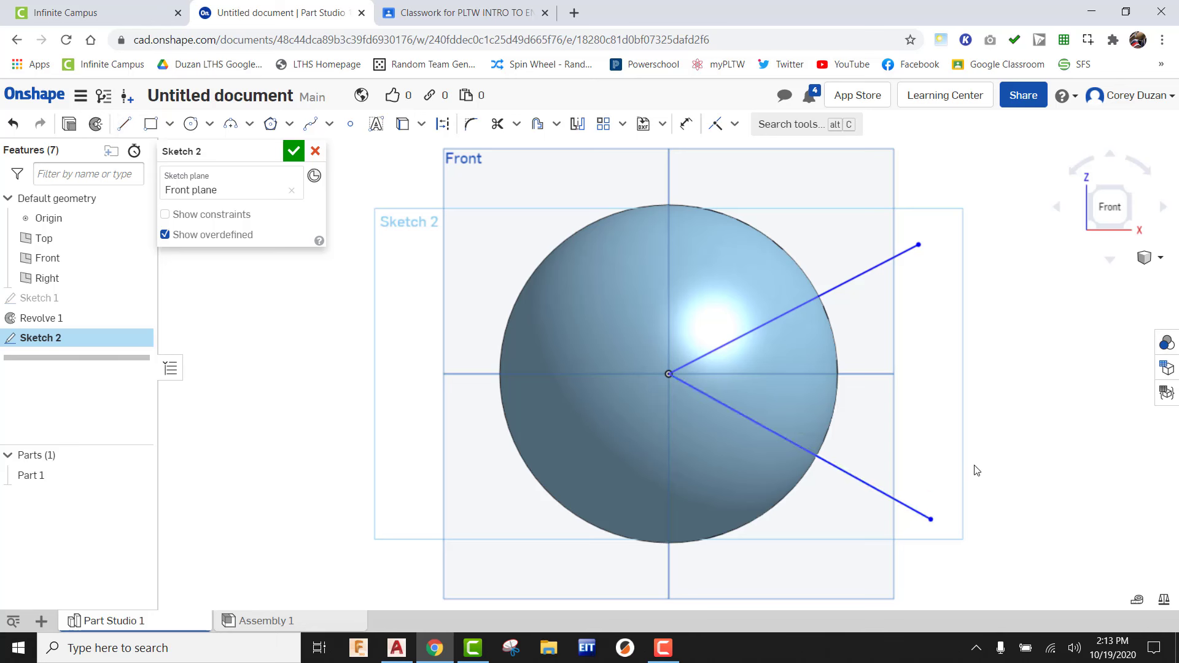
pyautogui.click(125, 123)
pyautogui.click(669, 374)
pyautogui.click(952, 373)
# Step: Dimension the angle between the horizontal line and the upper sloping line as 30°
pyautogui.press('d')
pyautogui.click(919, 373)
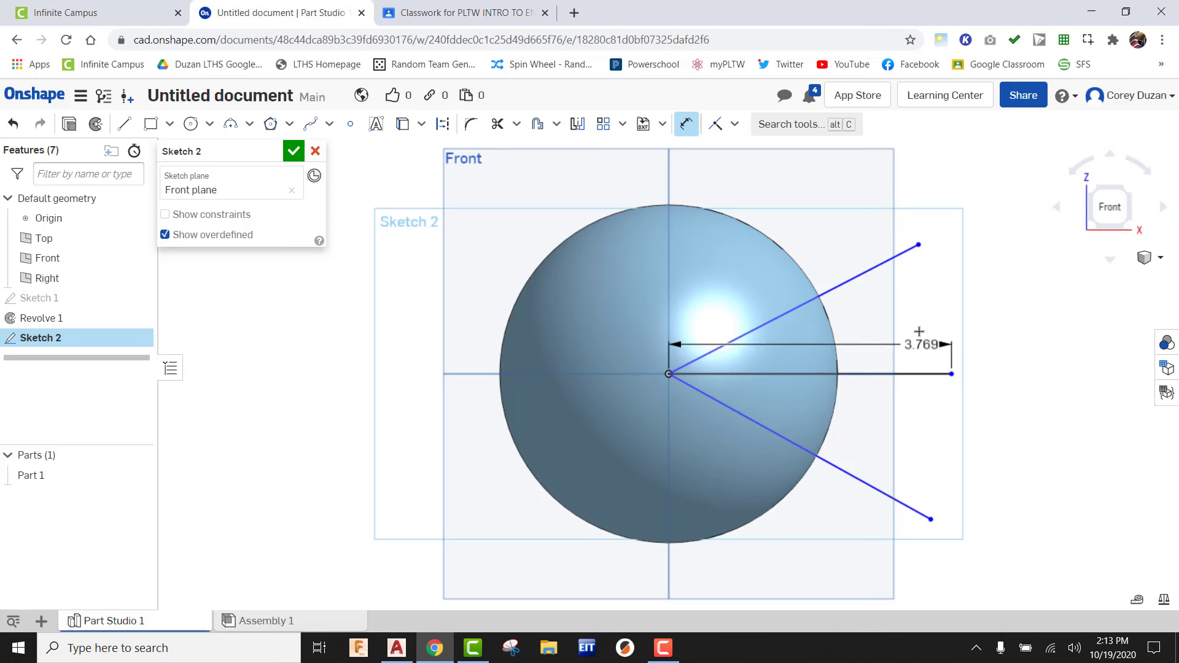
pyautogui.click(883, 262)
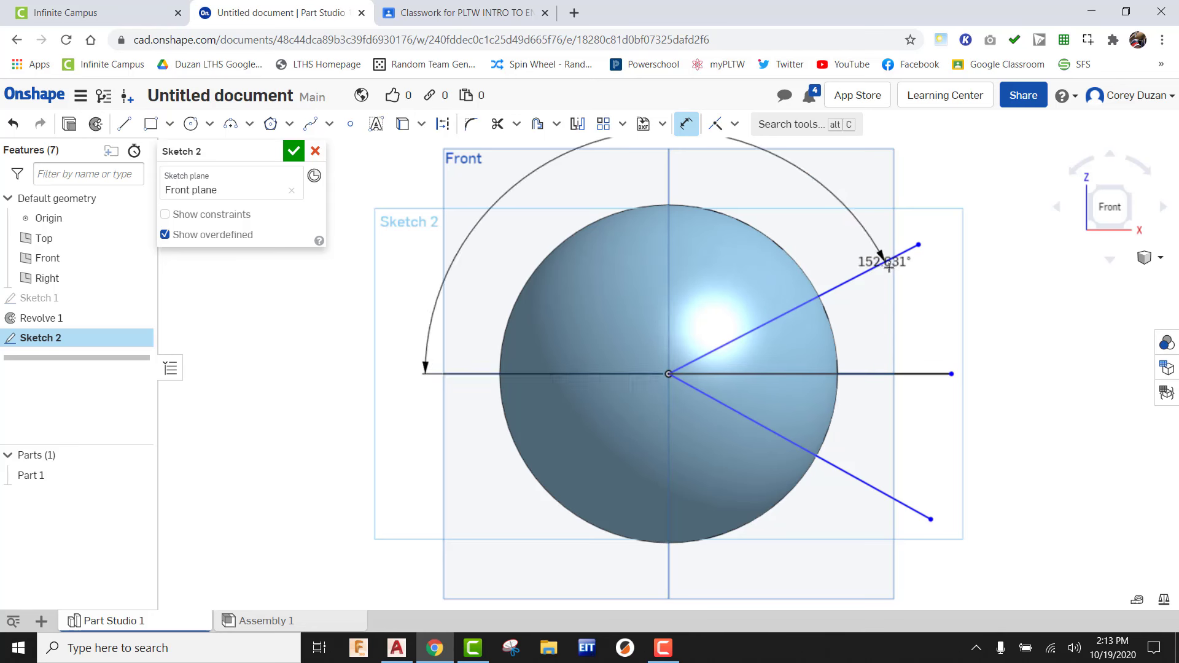
pyautogui.click(917, 298)
pyautogui.write('30')
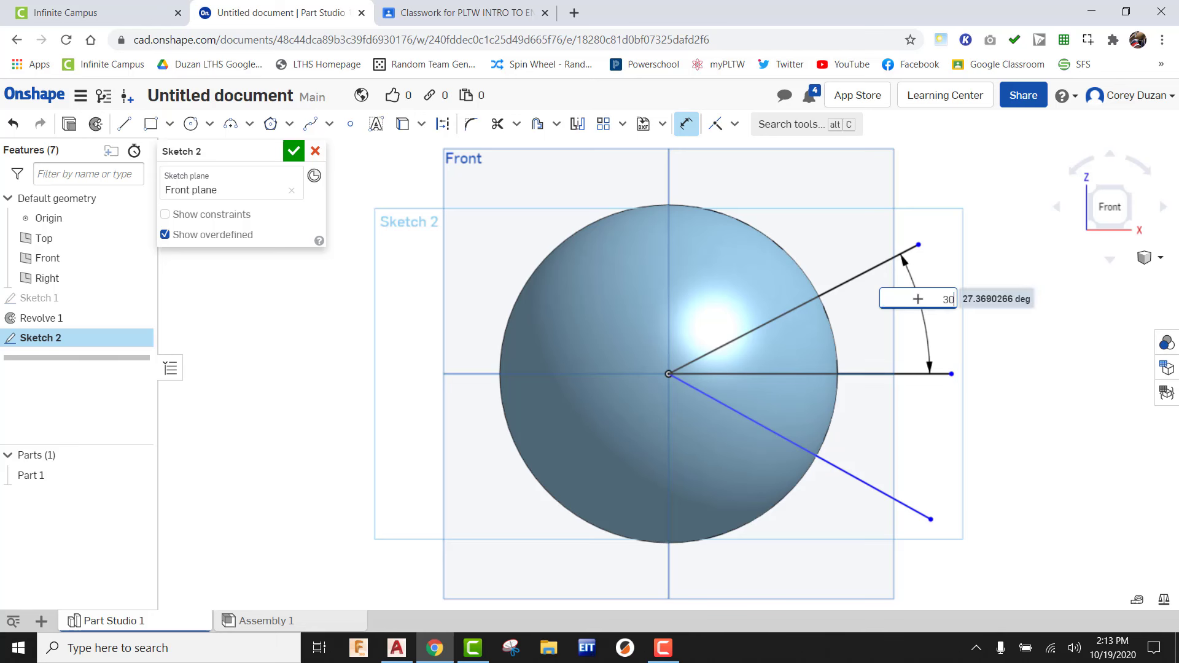
pyautogui.press('Return')
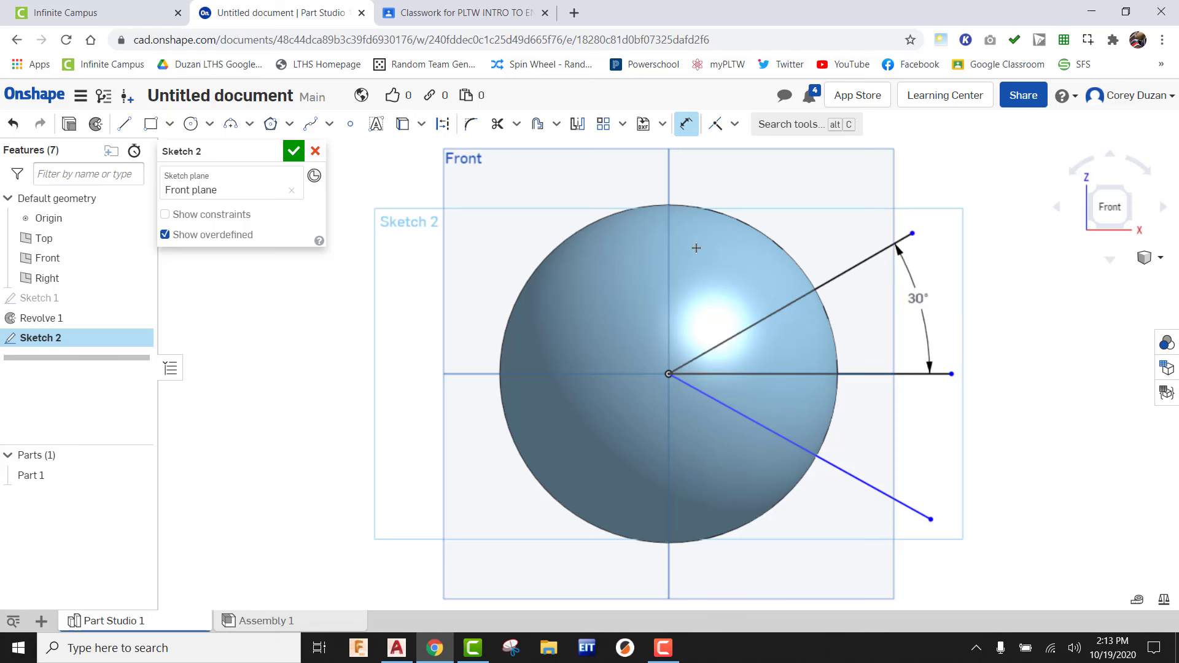
# Step: Dimension the angle between the horizontal line and the lower sloping line as 30°
pyautogui.click(855, 374)
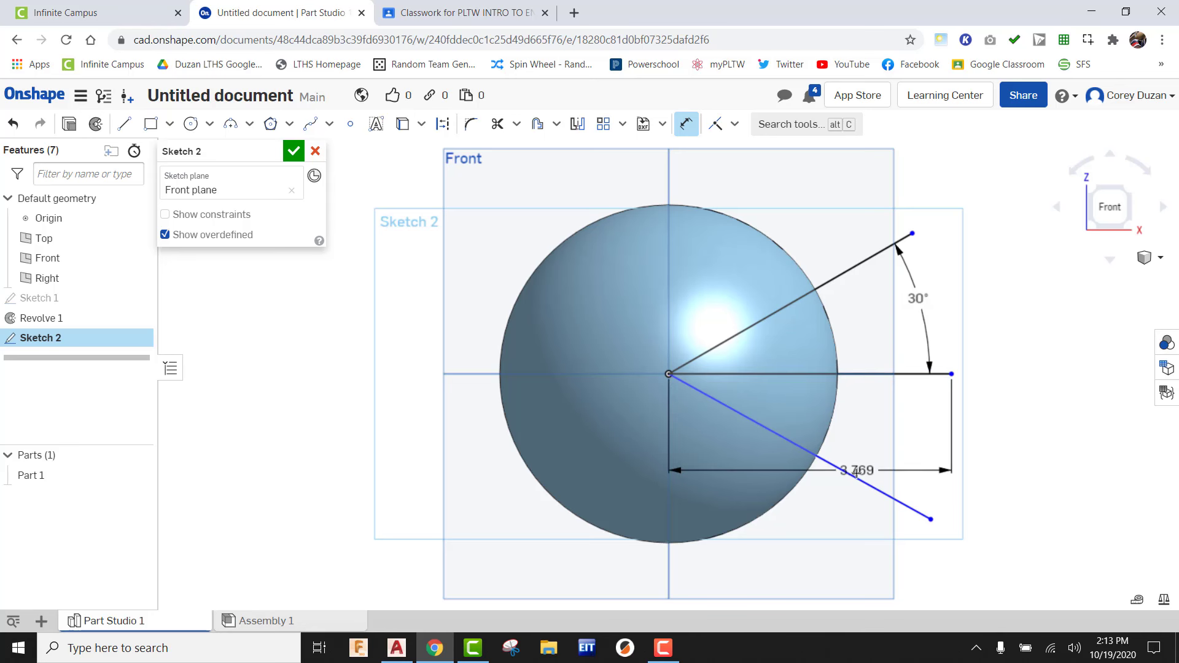
pyautogui.click(866, 482)
pyautogui.click(888, 450)
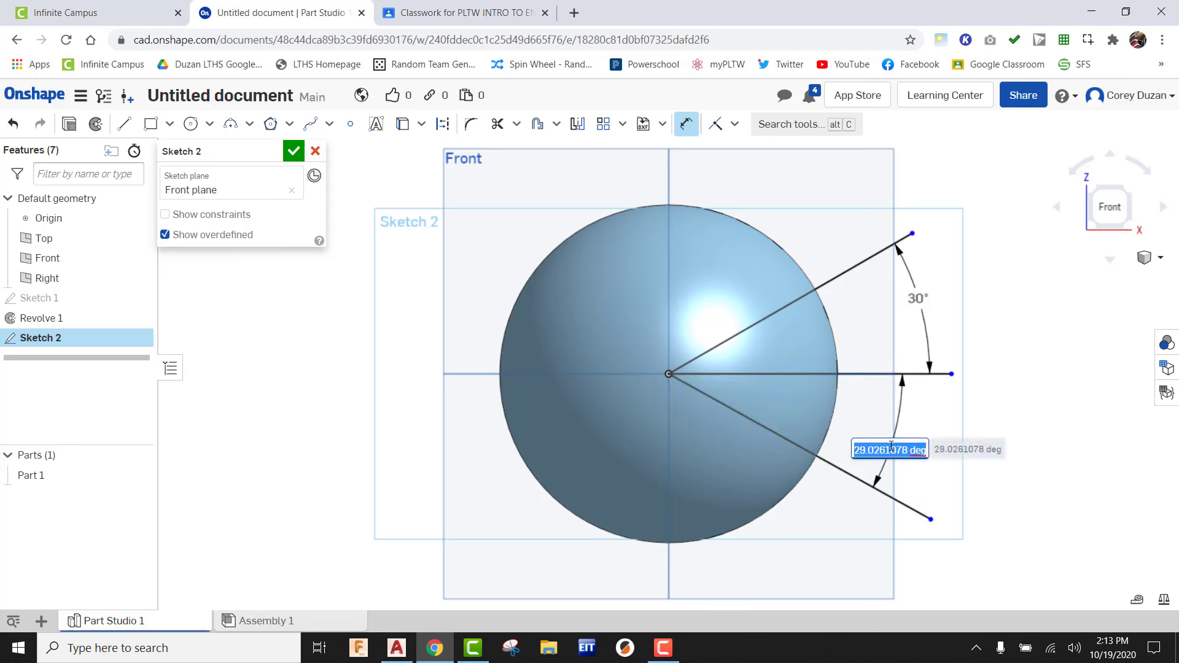
pyautogui.press('Return')
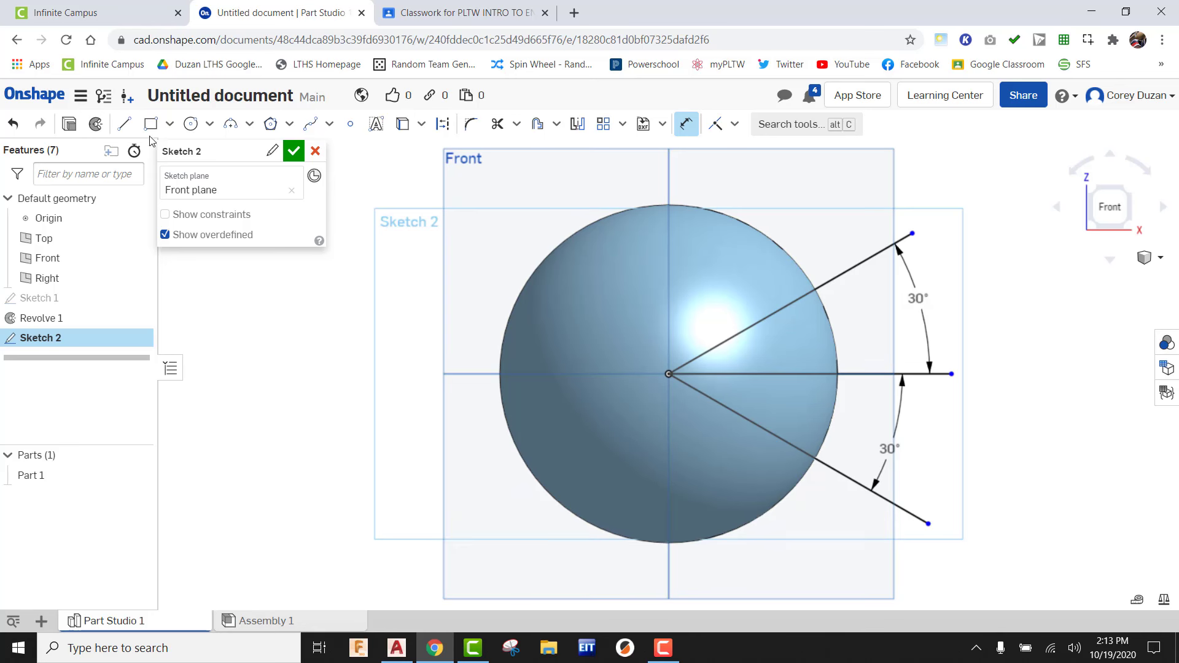
# Step: Close the wedge with a line joining the outer ends of the two sloping lines, and finish the sketch
pyautogui.click(130, 126)
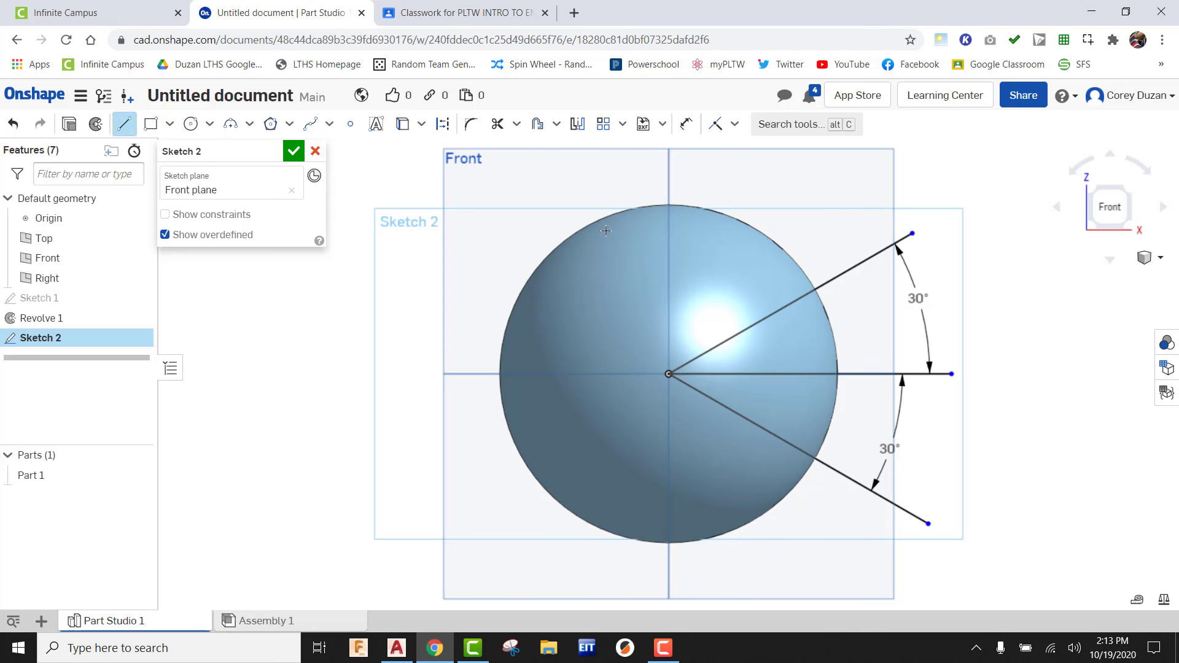
pyautogui.click(912, 234)
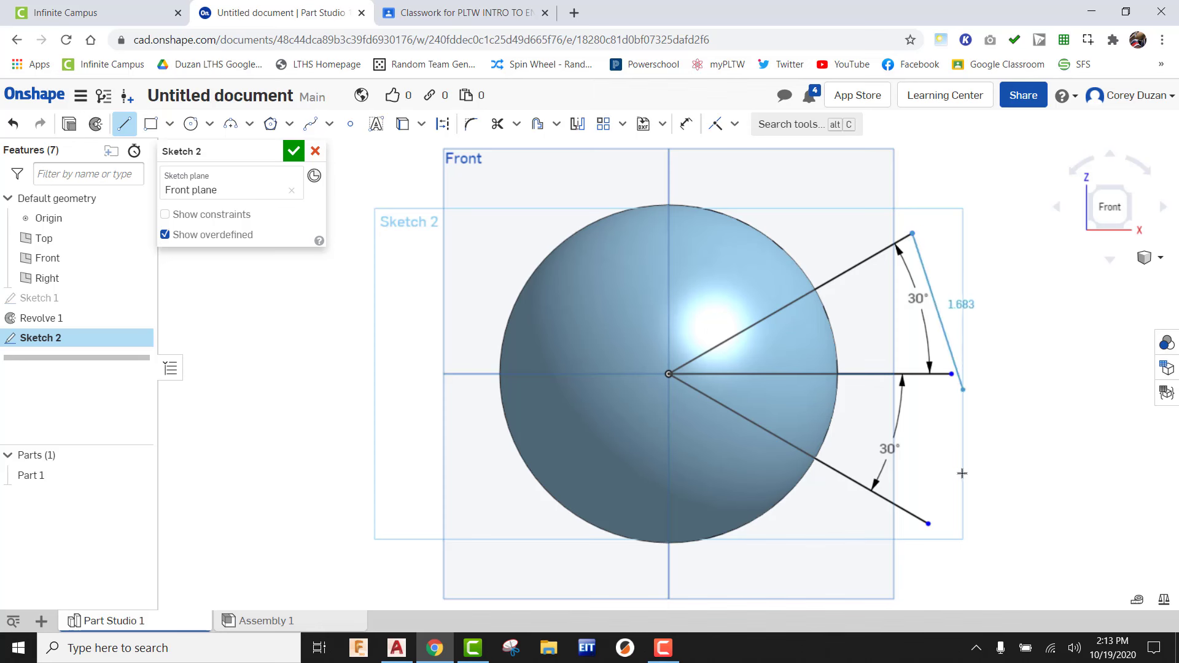
pyautogui.click(928, 523)
pyautogui.click(293, 151)
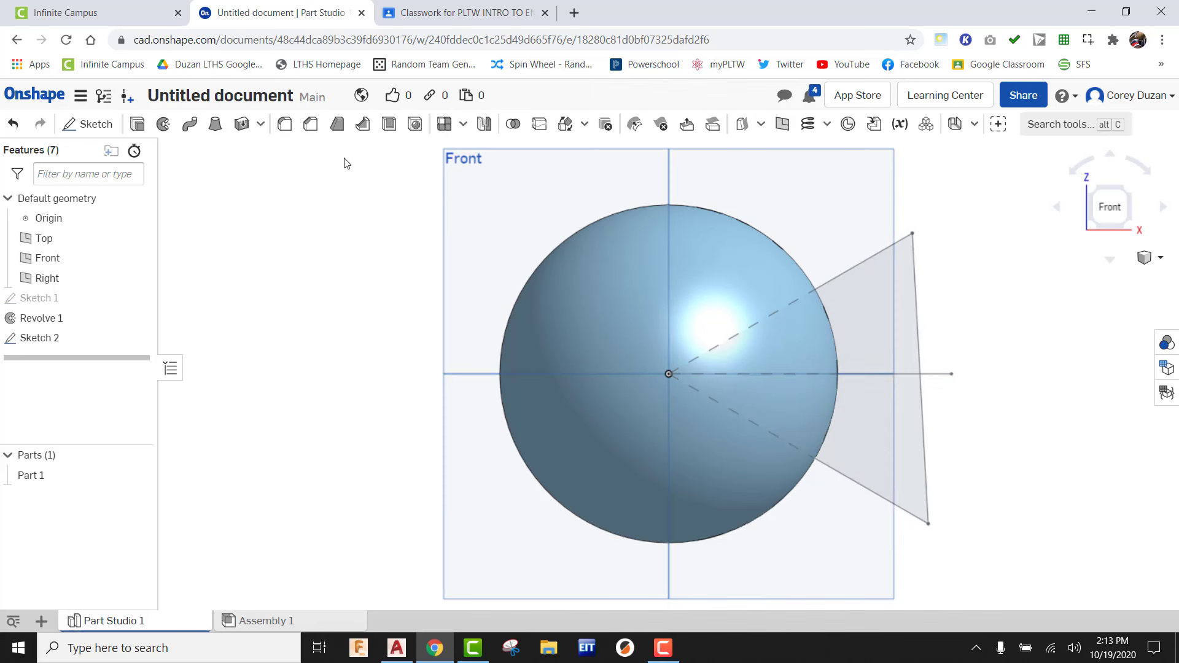
# Step: Cut both wedge regions out of the sphere with a symmetric Remove extrude 6 in deep
pyautogui.click(1129, 191)
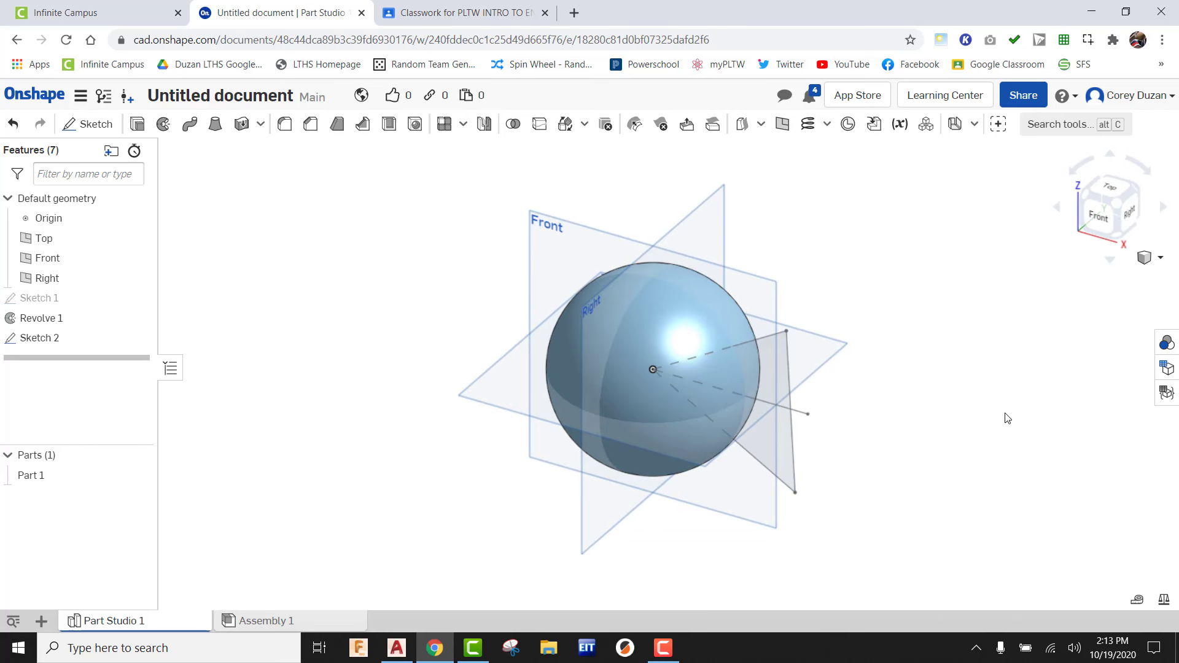
pyautogui.click(138, 125)
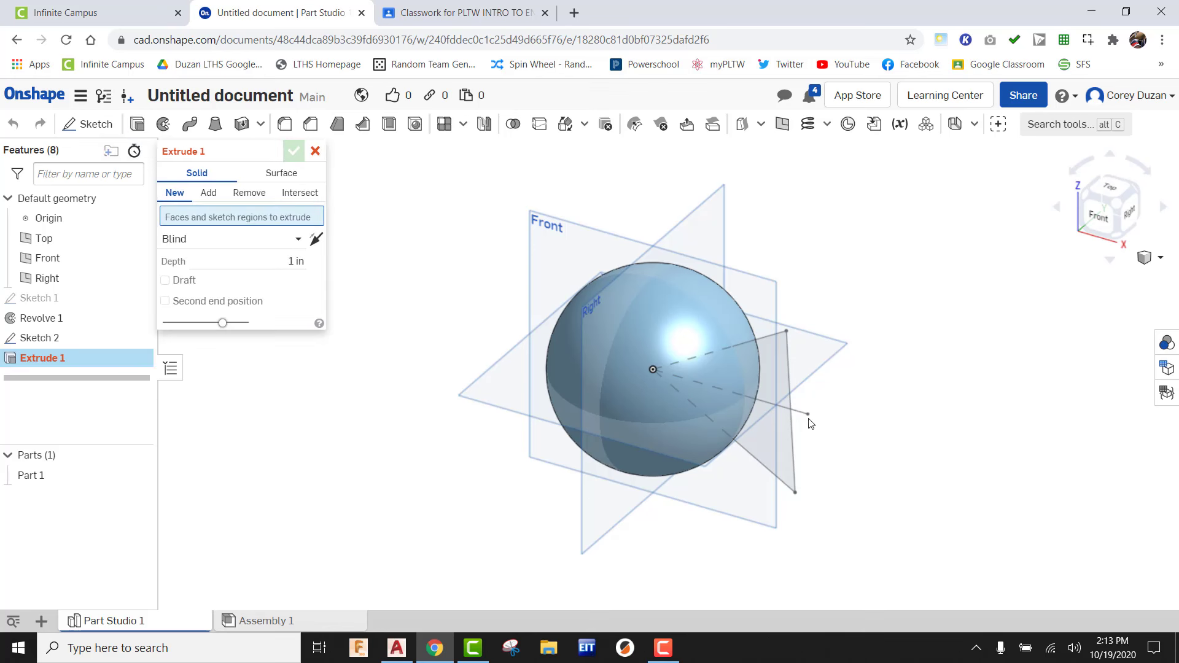
pyautogui.click(770, 369)
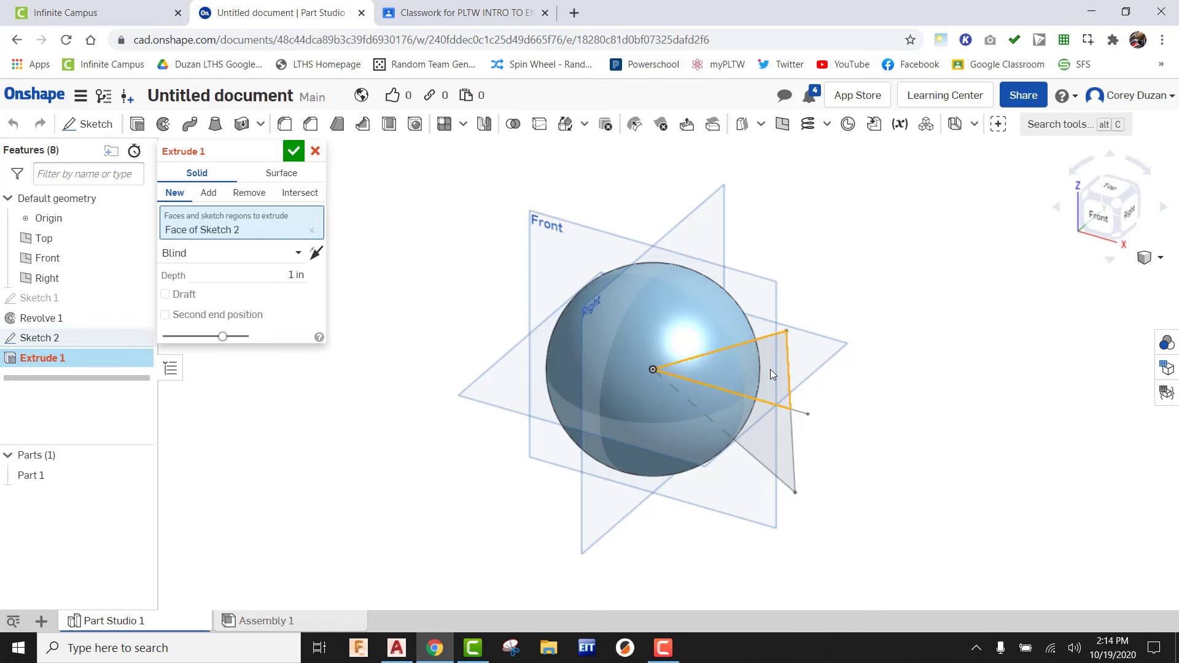
pyautogui.click(779, 436)
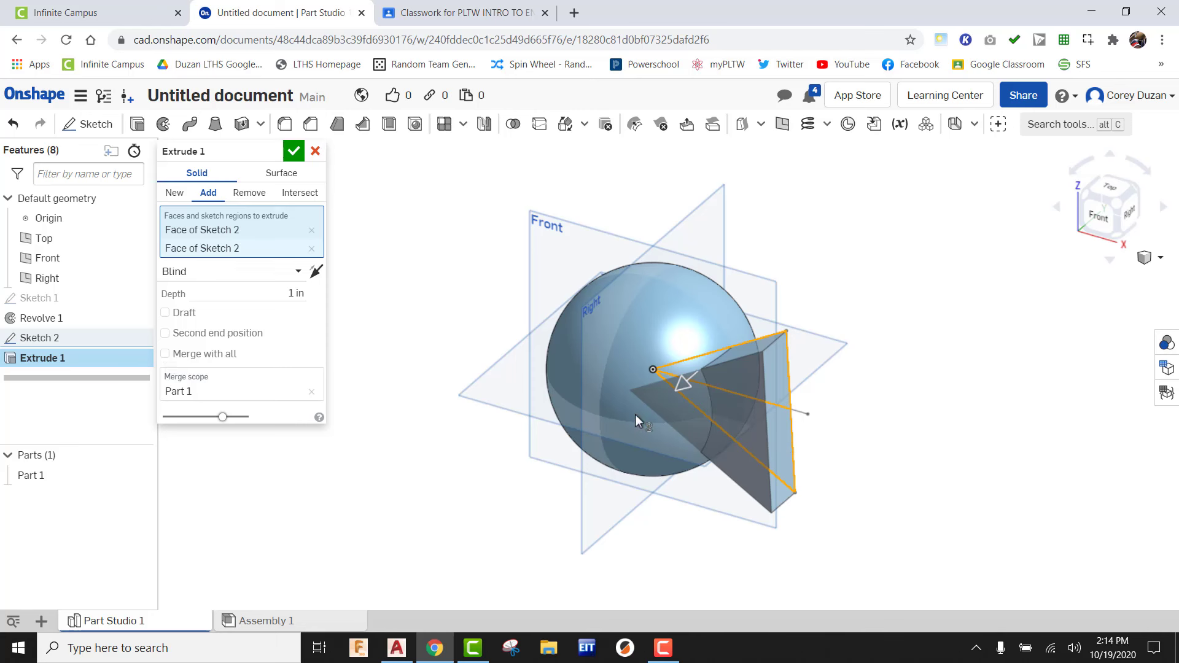
pyautogui.click(248, 198)
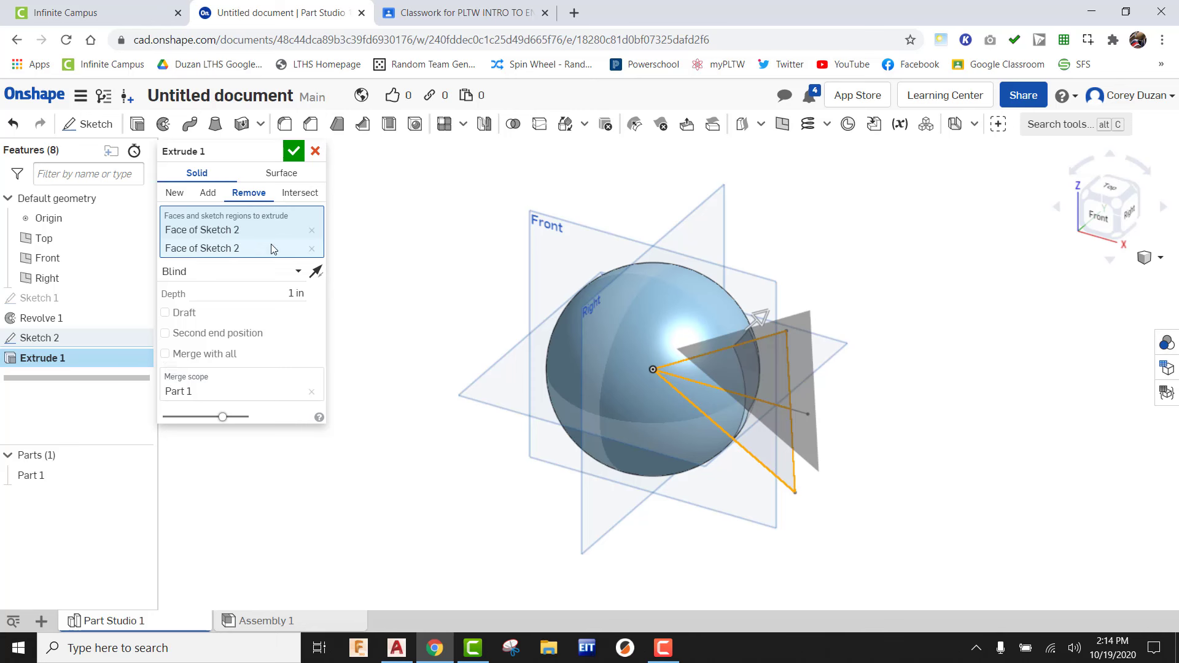
pyautogui.click(298, 274)
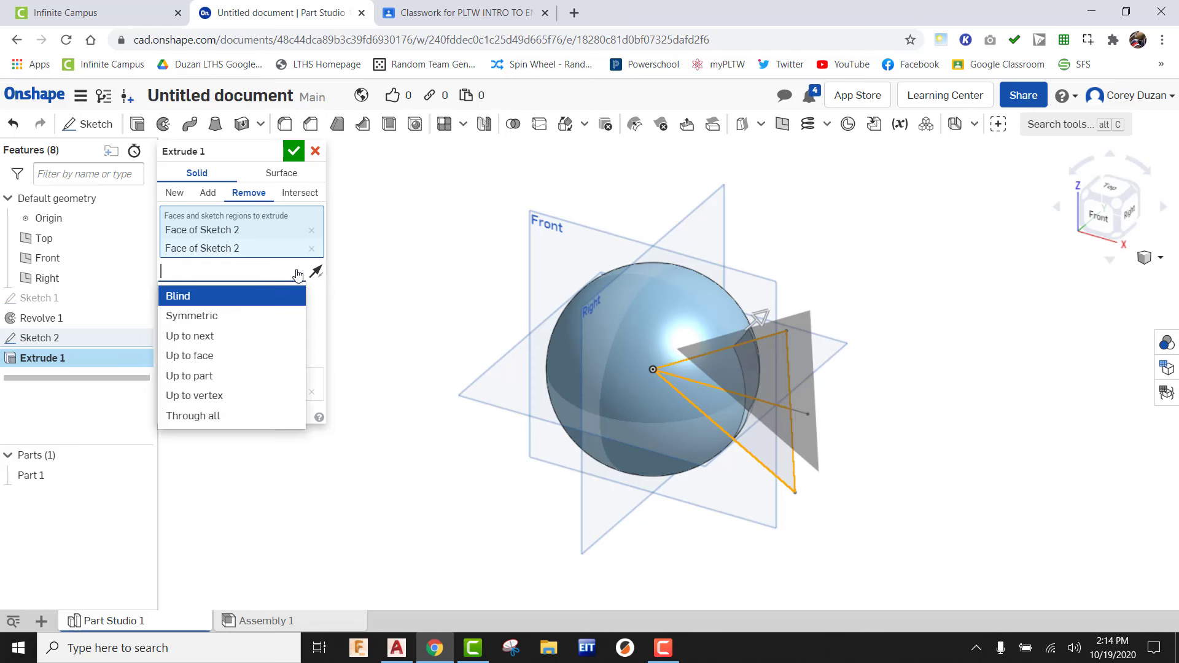
pyautogui.click(198, 317)
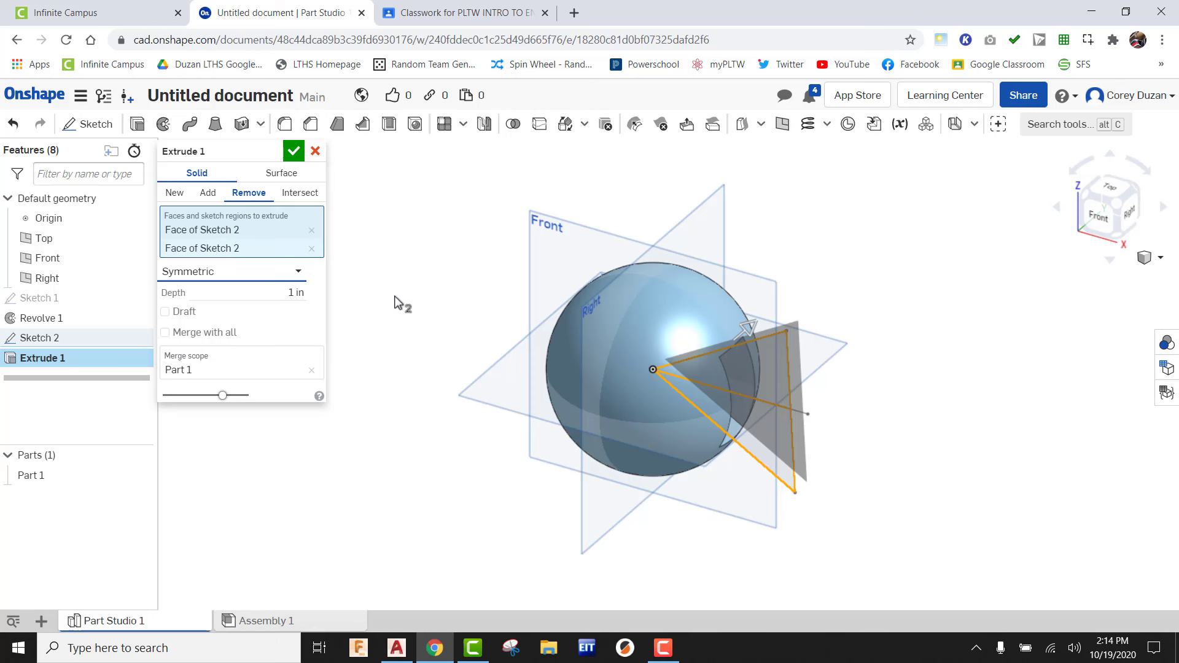
pyautogui.click(295, 292)
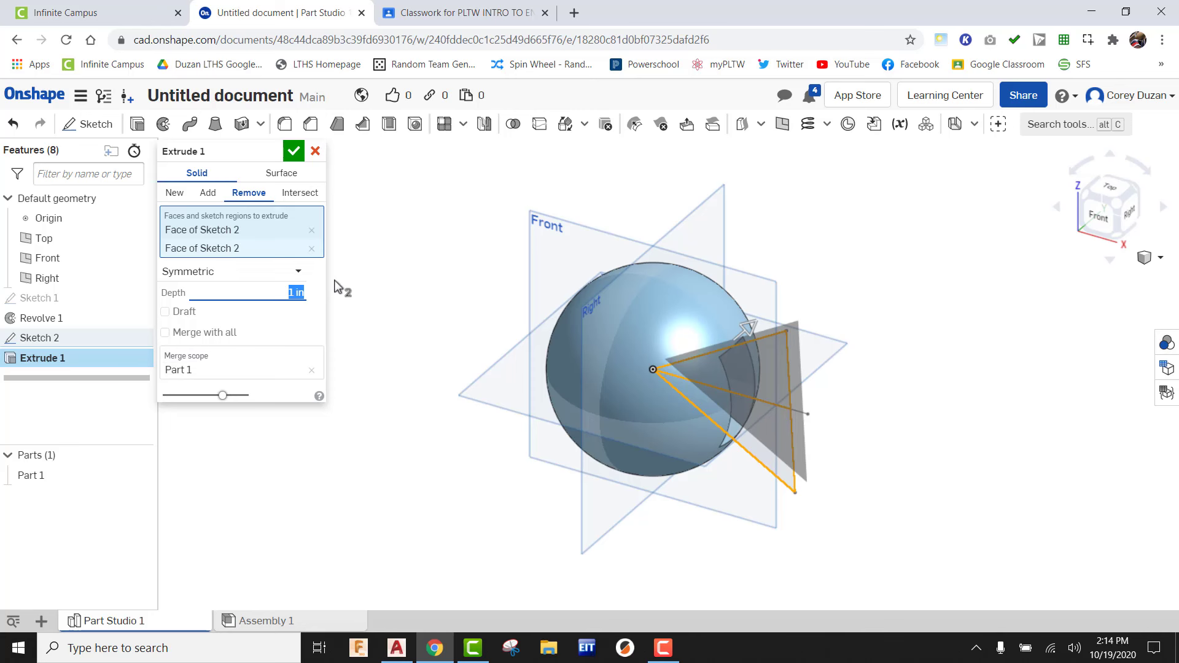
pyautogui.write('6')
pyautogui.click(294, 151)
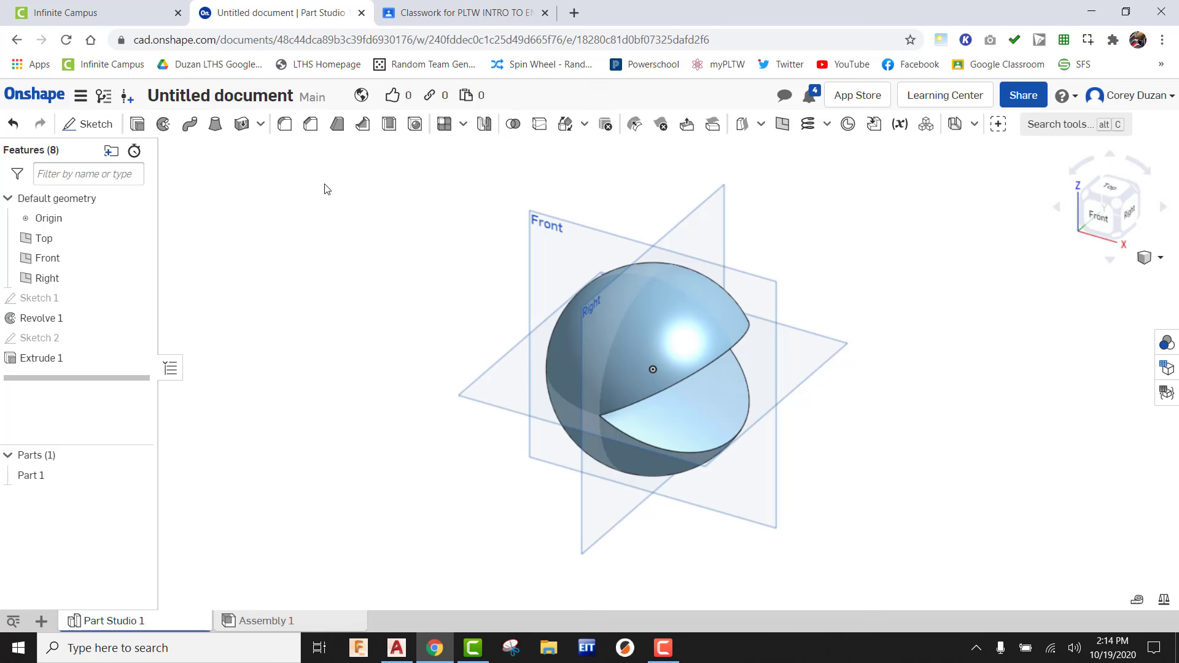
# Step: Create a plane offset 1 in forward from the Front plane
pyautogui.click(782, 125)
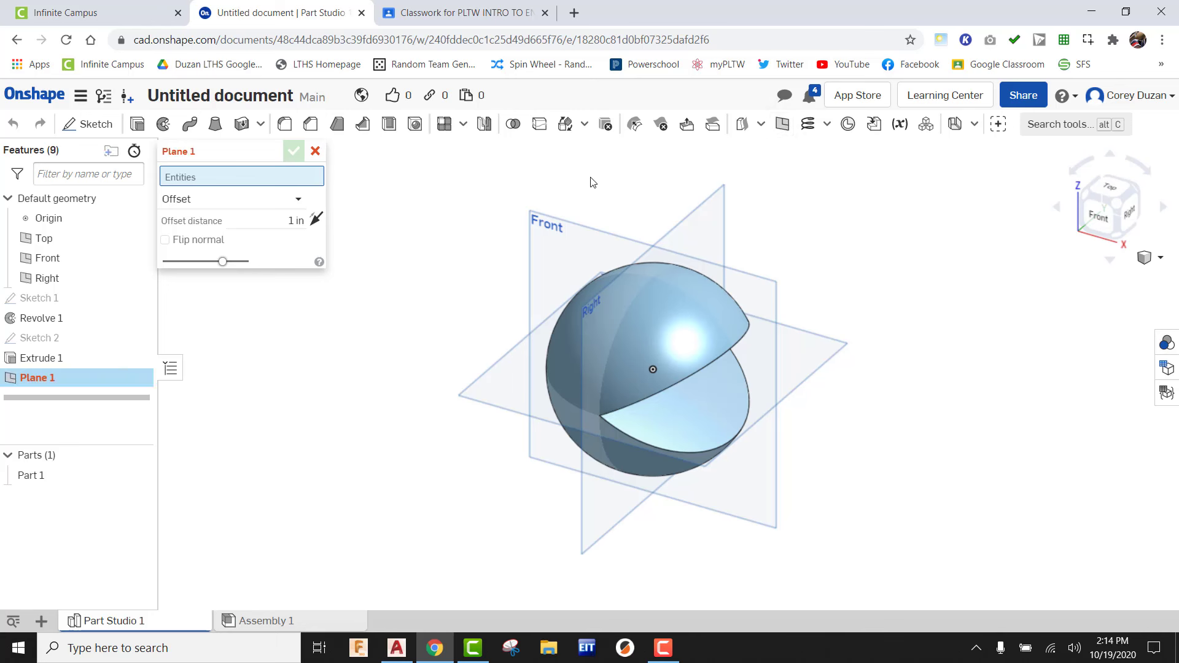
pyautogui.click(560, 221)
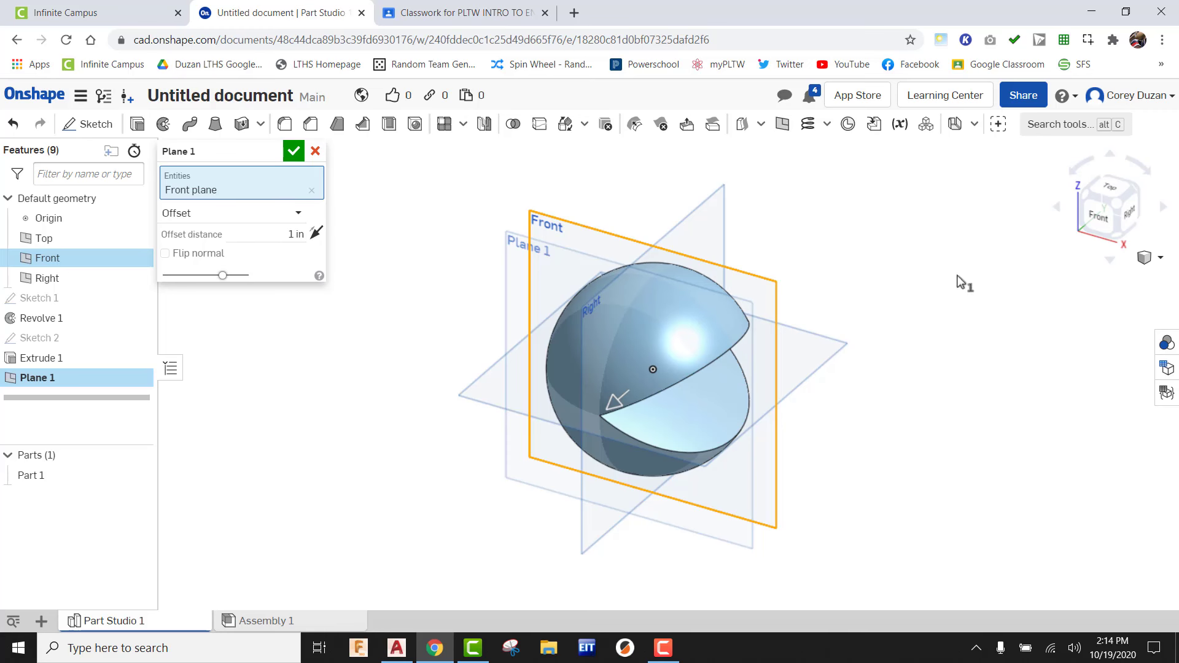
pyautogui.click(1129, 211)
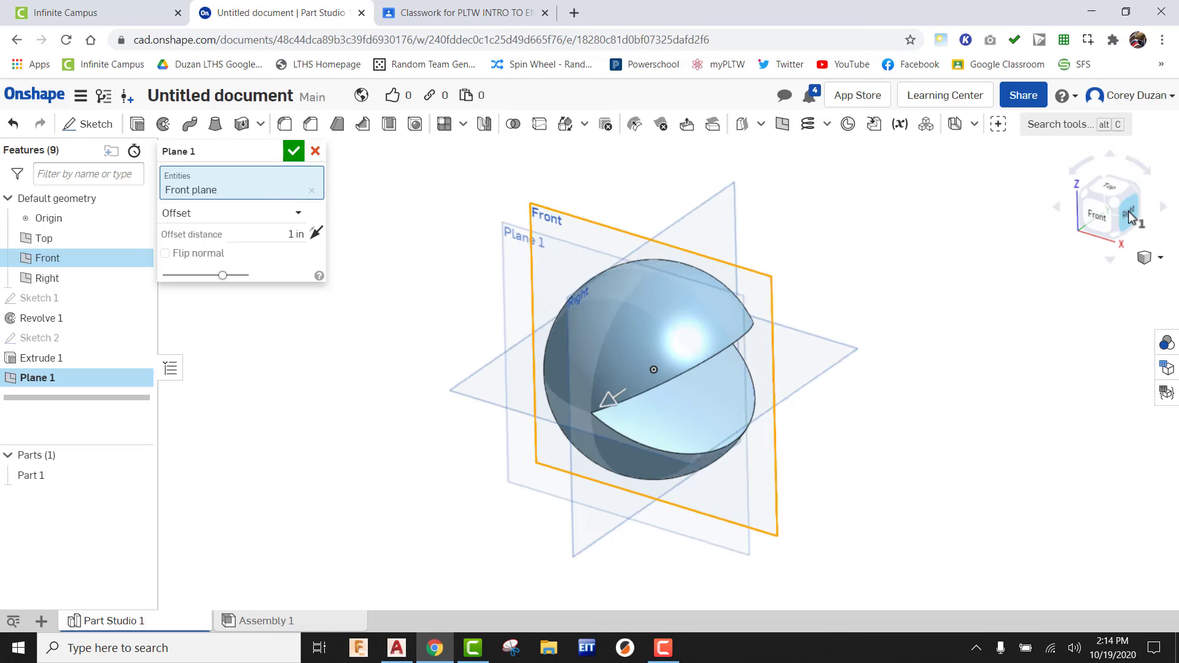
pyautogui.scroll(-3, 756, 279)
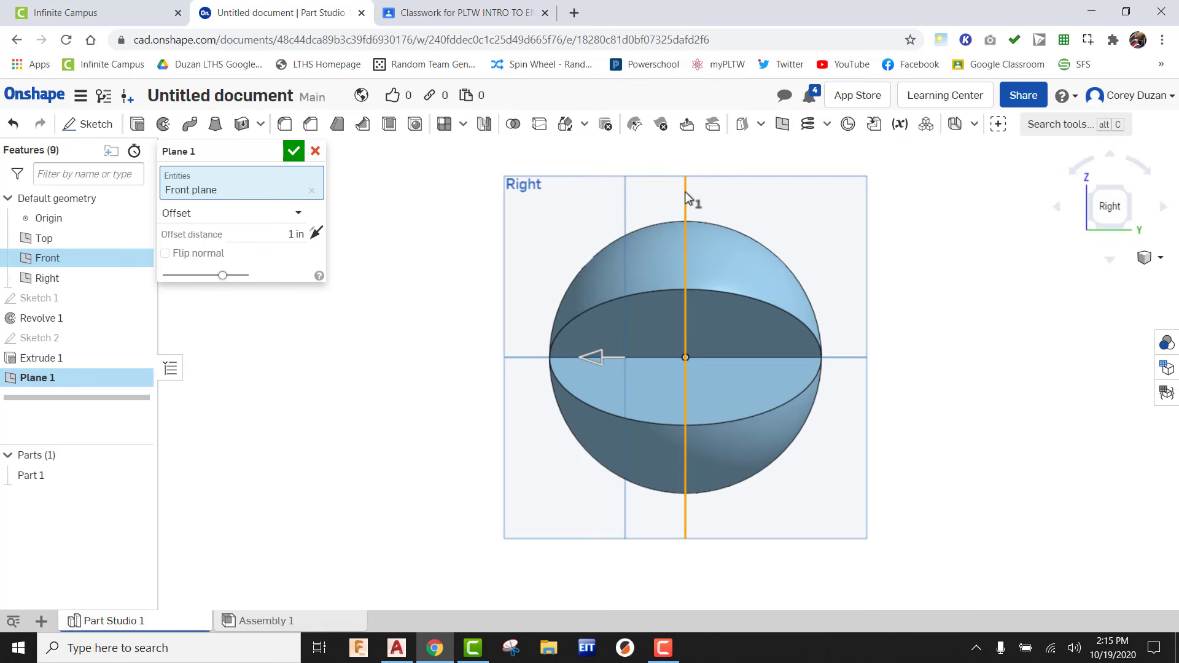
pyautogui.click(1094, 195)
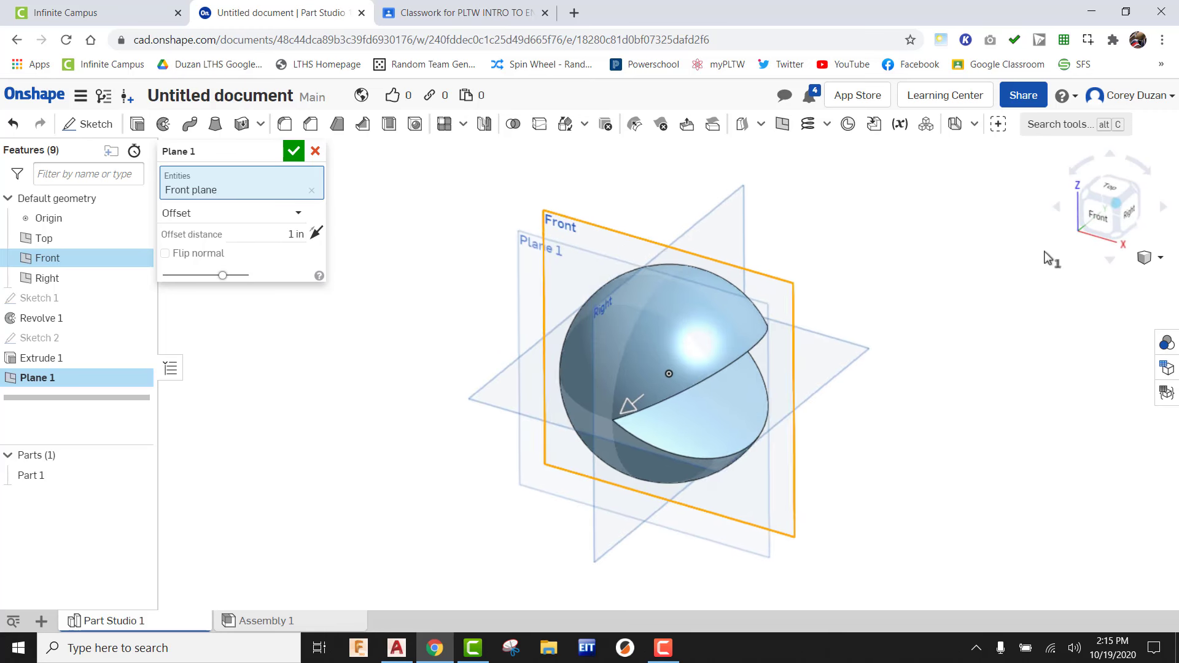
pyautogui.click(294, 152)
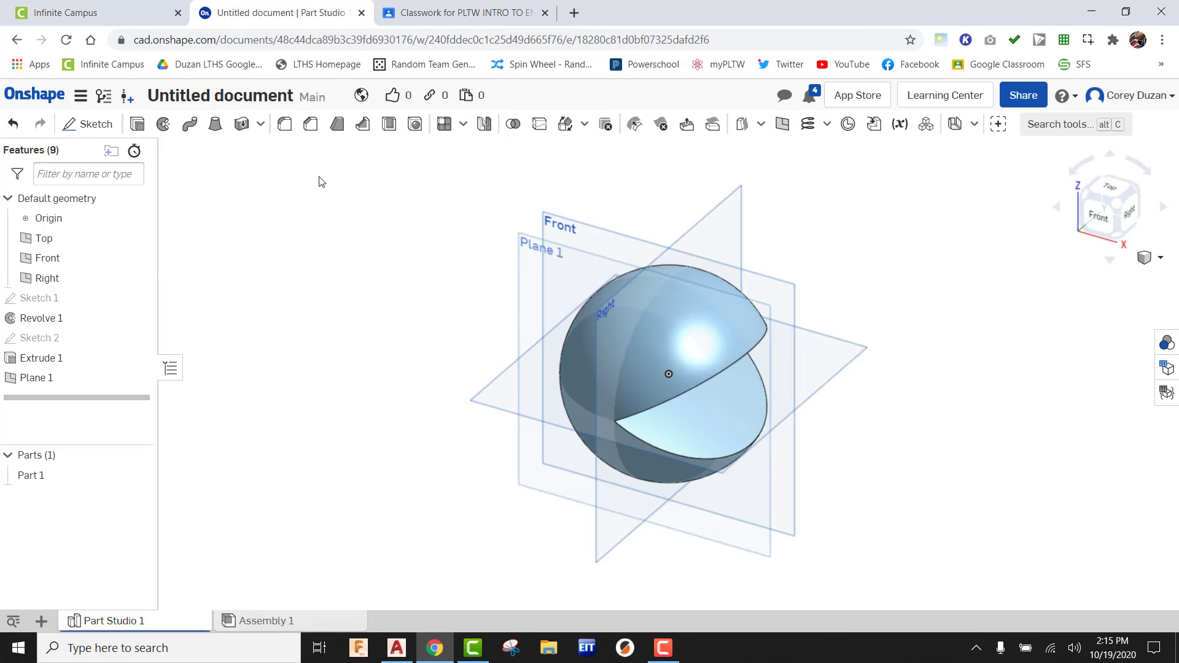
# Step: Start a sketch on the new offset plane and draw a 0.5 in diameter circle above the mouth cut
pyautogui.click(89, 124)
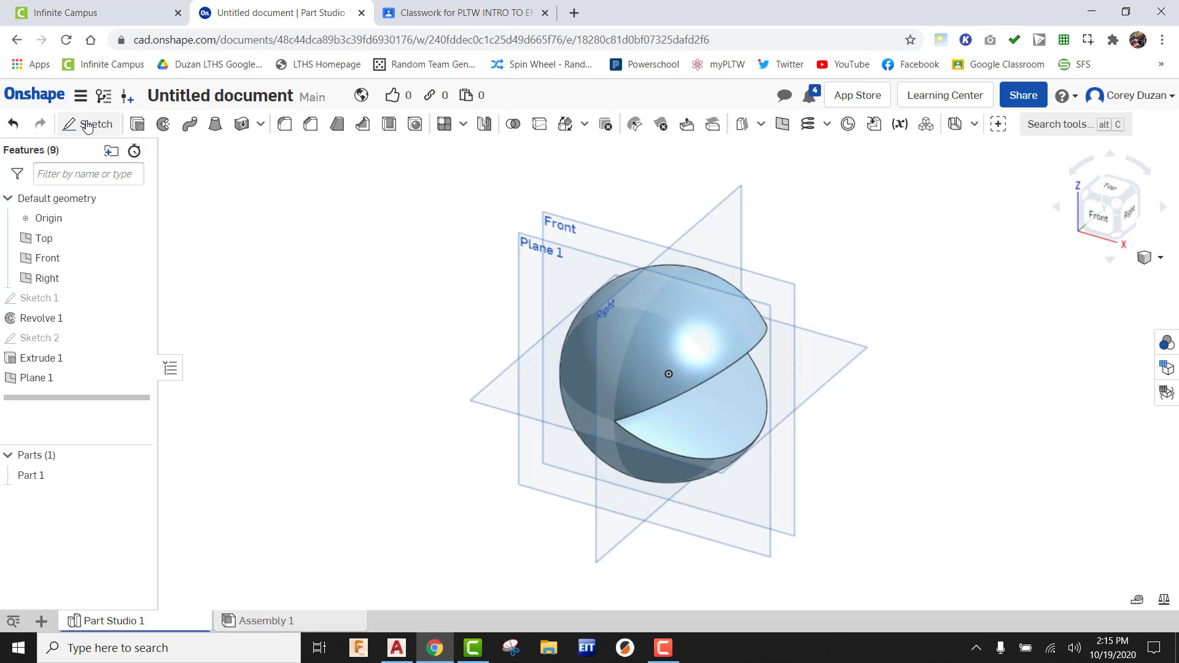
pyautogui.click(525, 240)
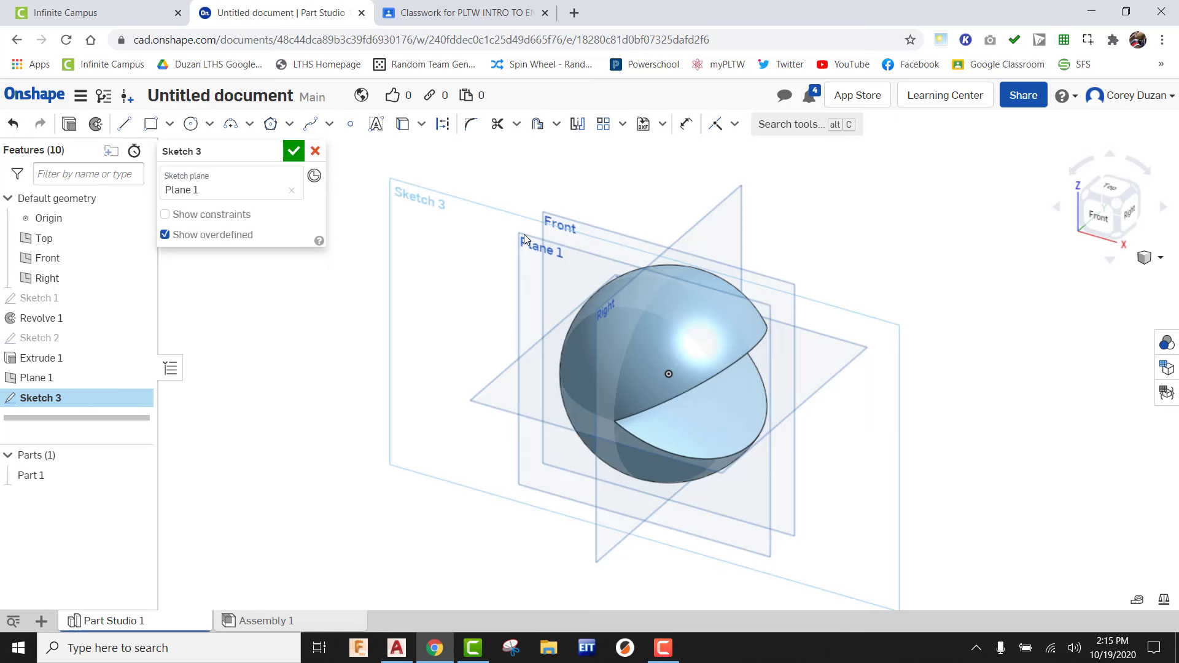
pyautogui.click(1097, 218)
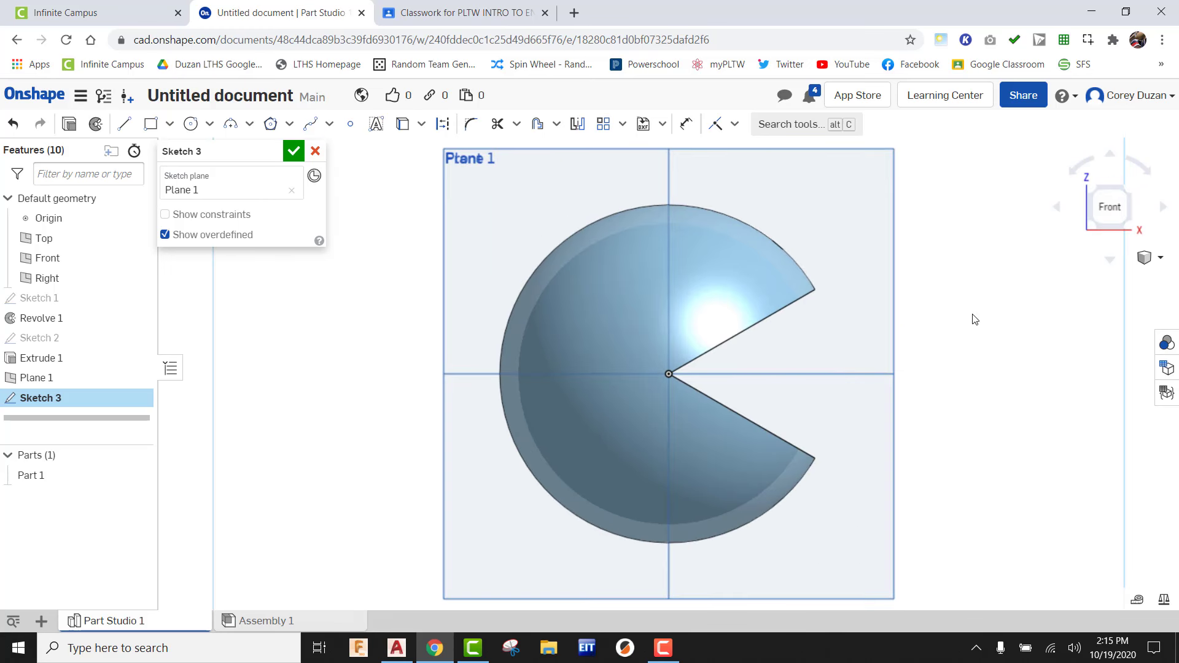
pyautogui.click(191, 123)
pyautogui.click(729, 251)
pyautogui.click(740, 239)
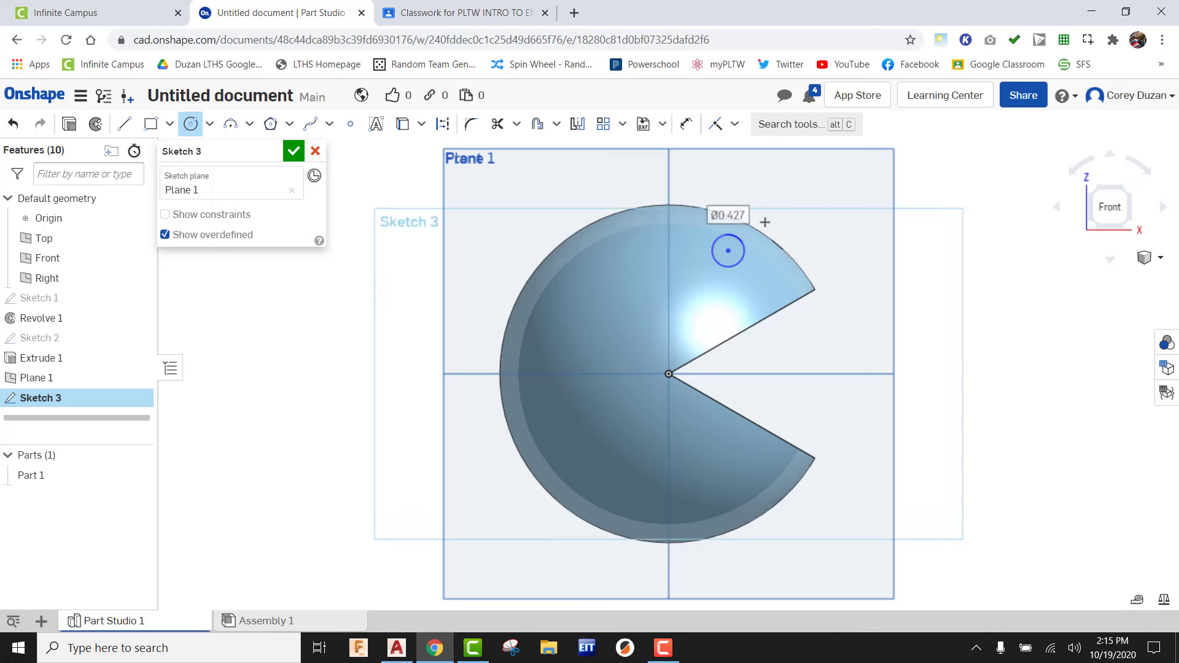
pyautogui.write('.5')
pyautogui.press('Return')
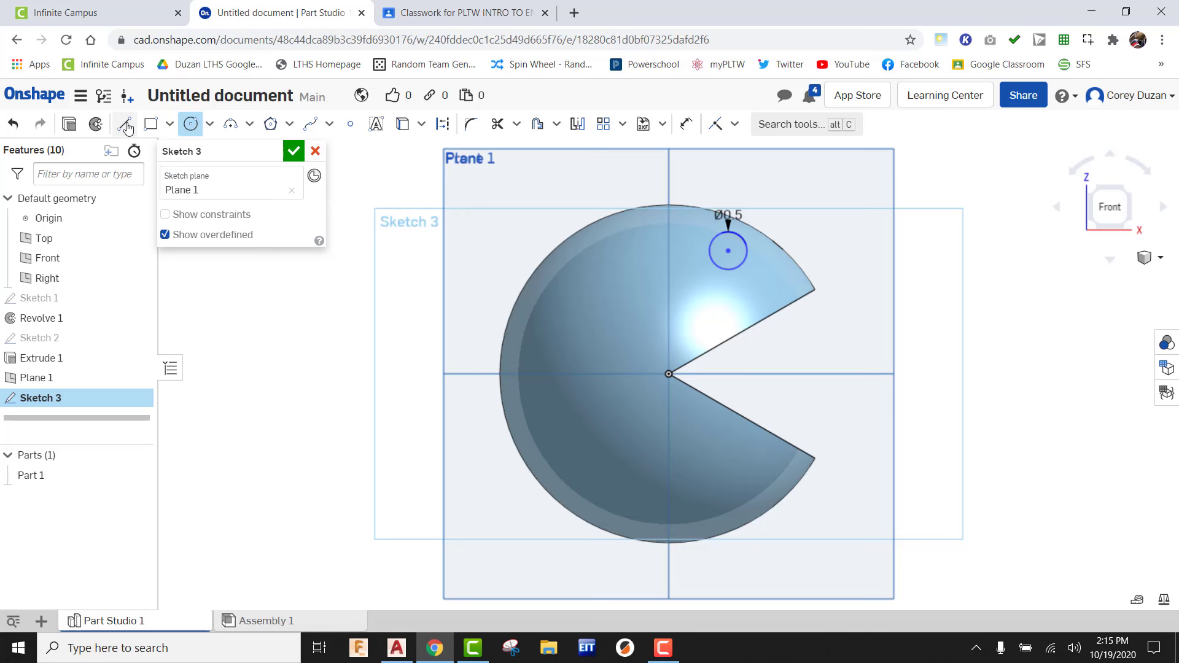
# Step: Dimension the horizontal distance between the circle's centre and the upper mouth corner as 1 in
pyautogui.click(685, 125)
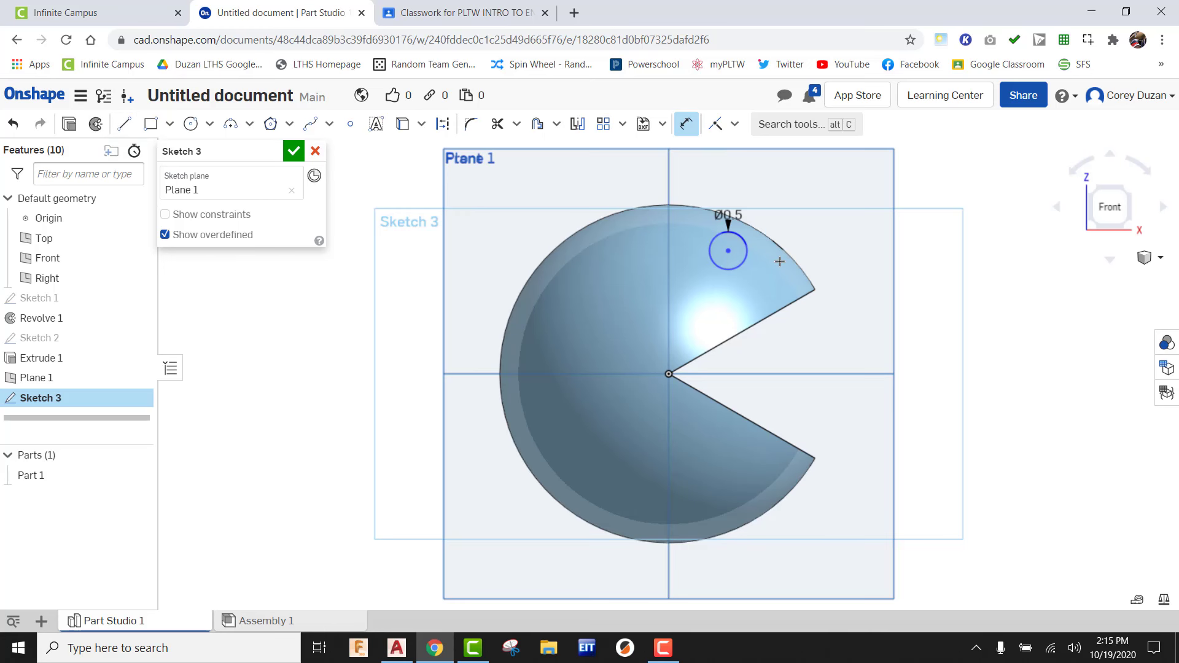
pyautogui.scroll(2, 780, 261)
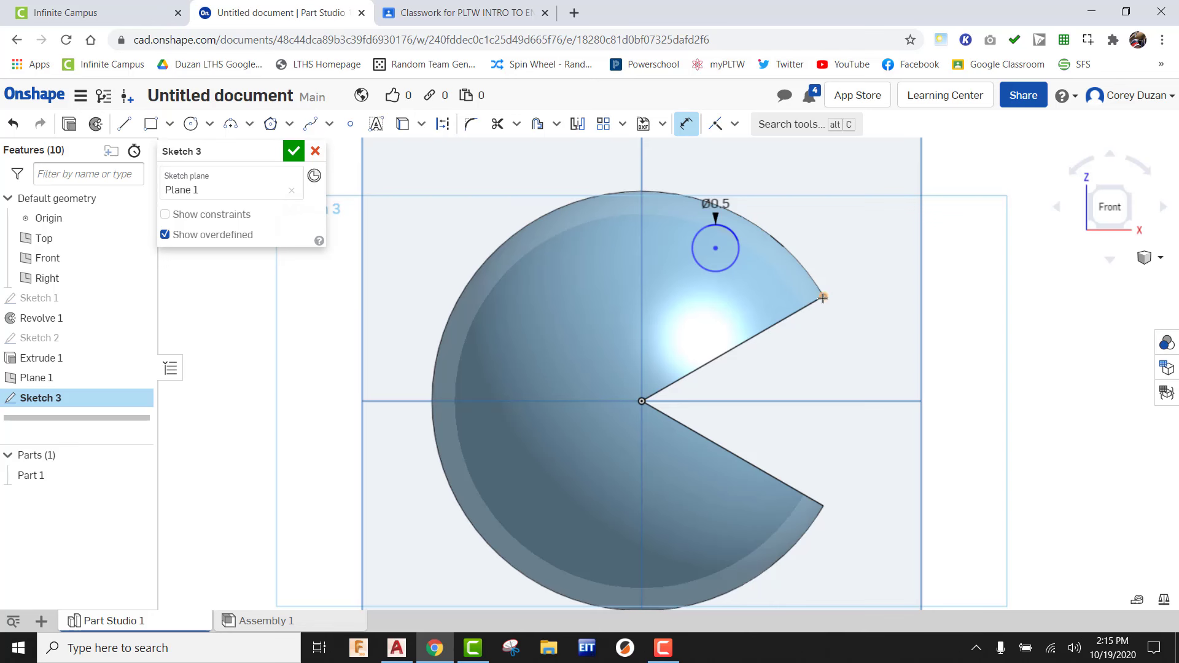
pyautogui.click(716, 249)
pyautogui.click(741, 372)
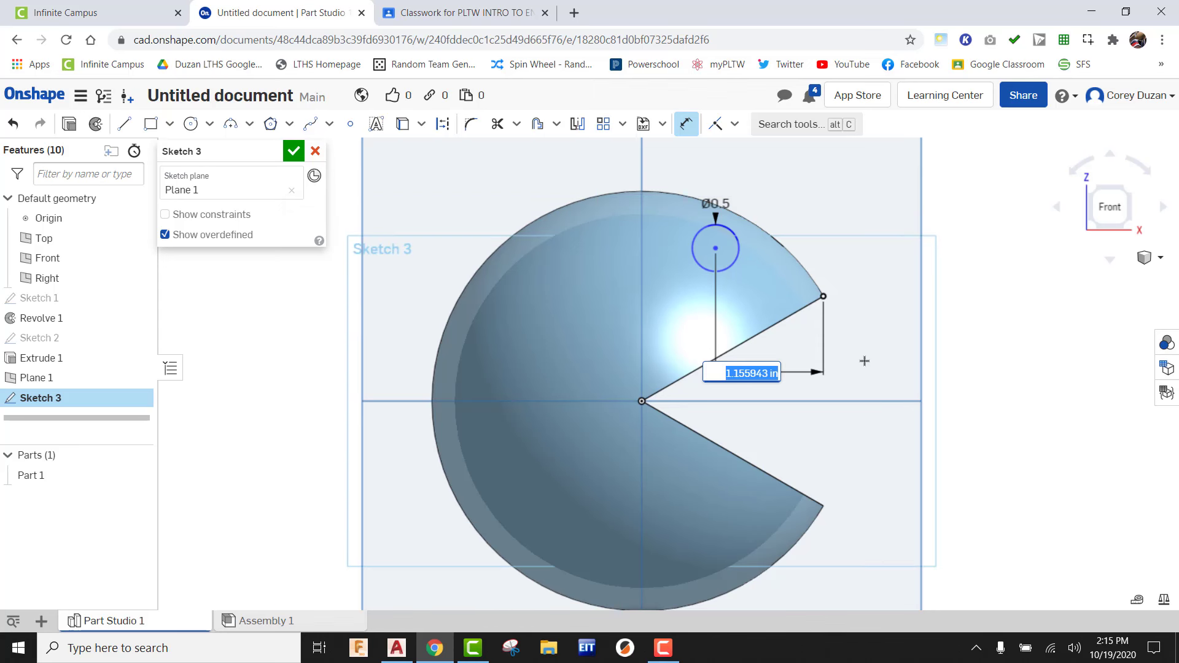
pyautogui.write('1')
pyautogui.press('Return')
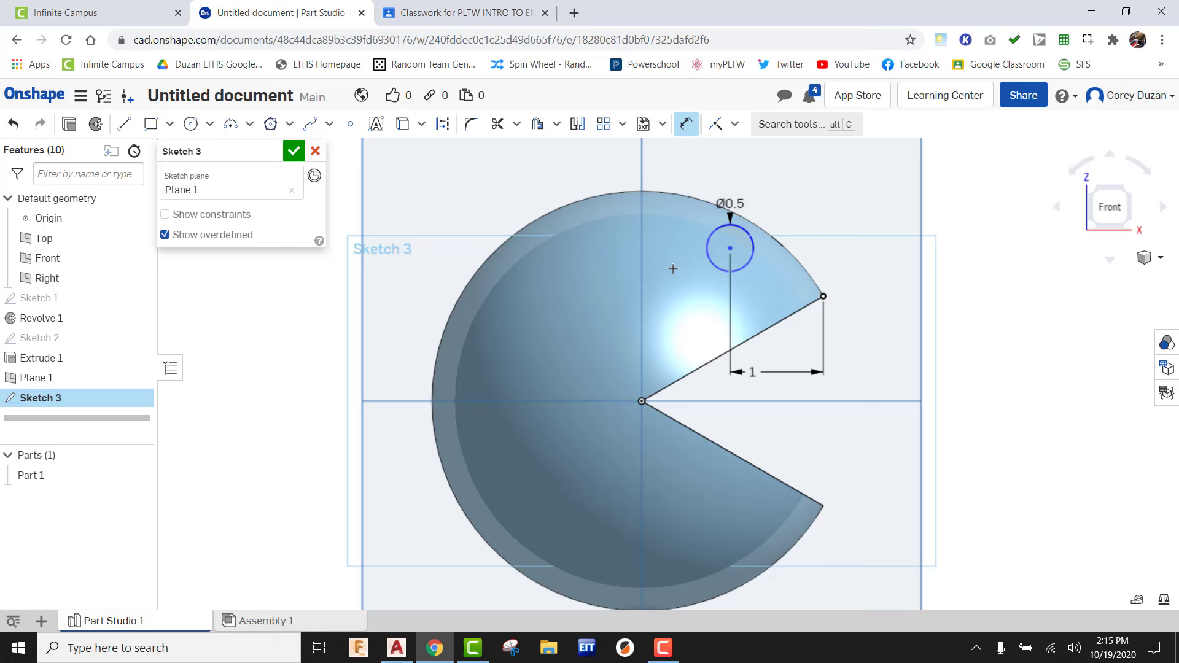
# Step: Dimension the vertical distance between the circle's centre and the upper mouth corner as 0.5 in
pyautogui.click(686, 123)
pyautogui.click(730, 248)
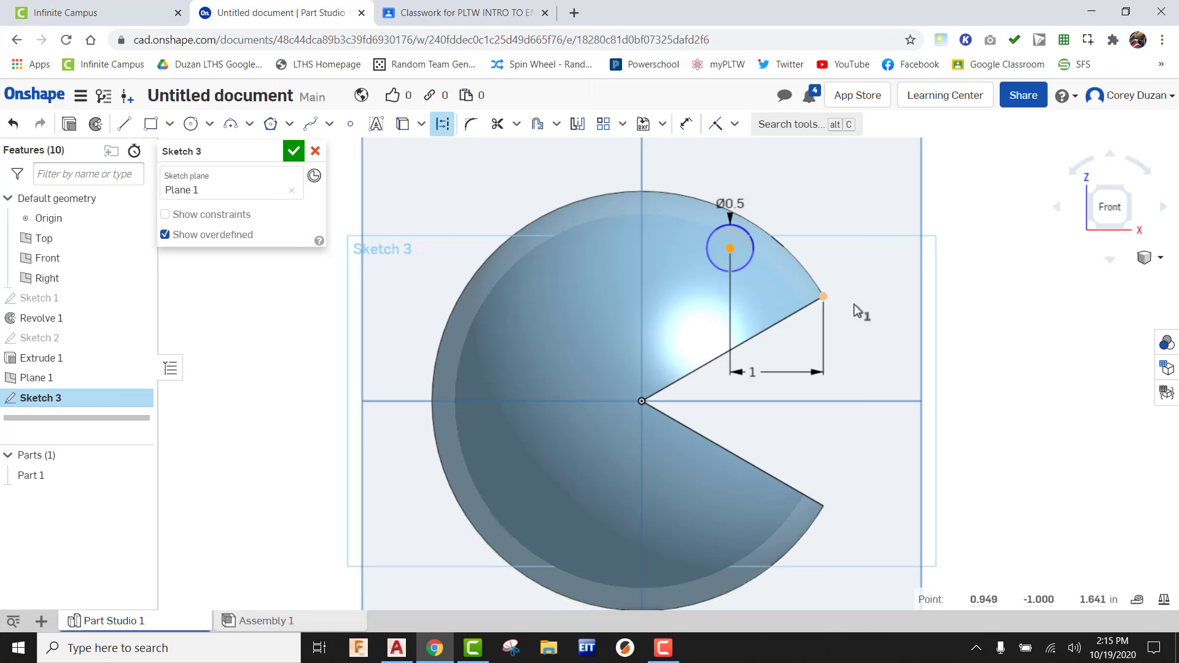
pyautogui.click(823, 297)
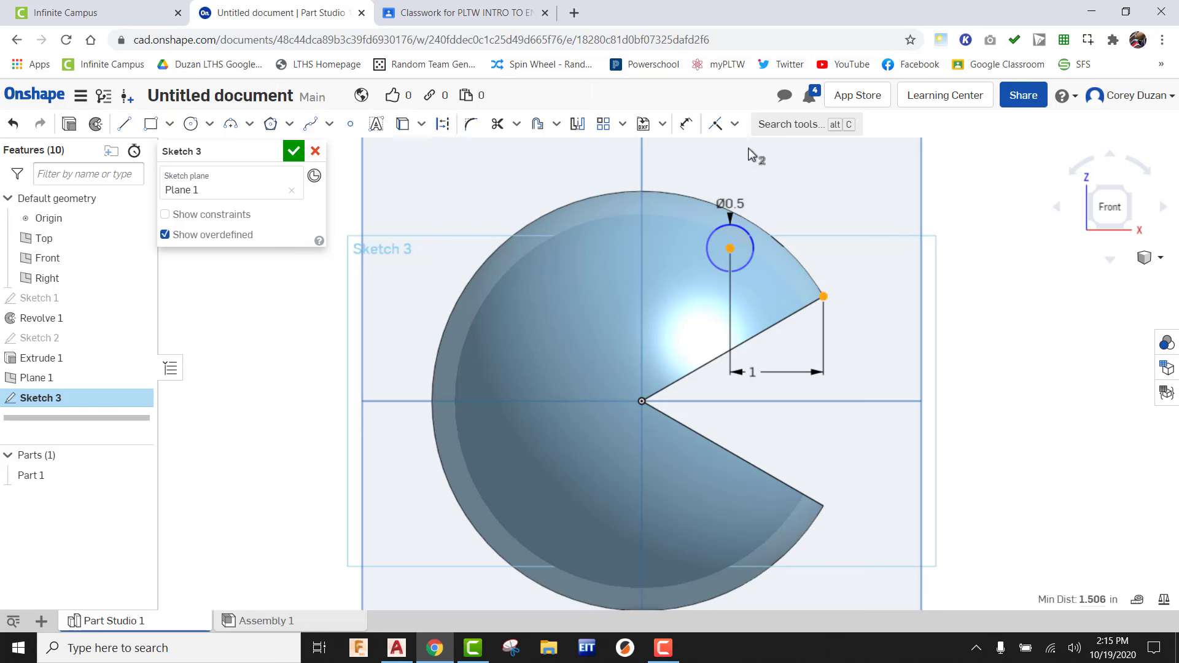
pyautogui.click(686, 124)
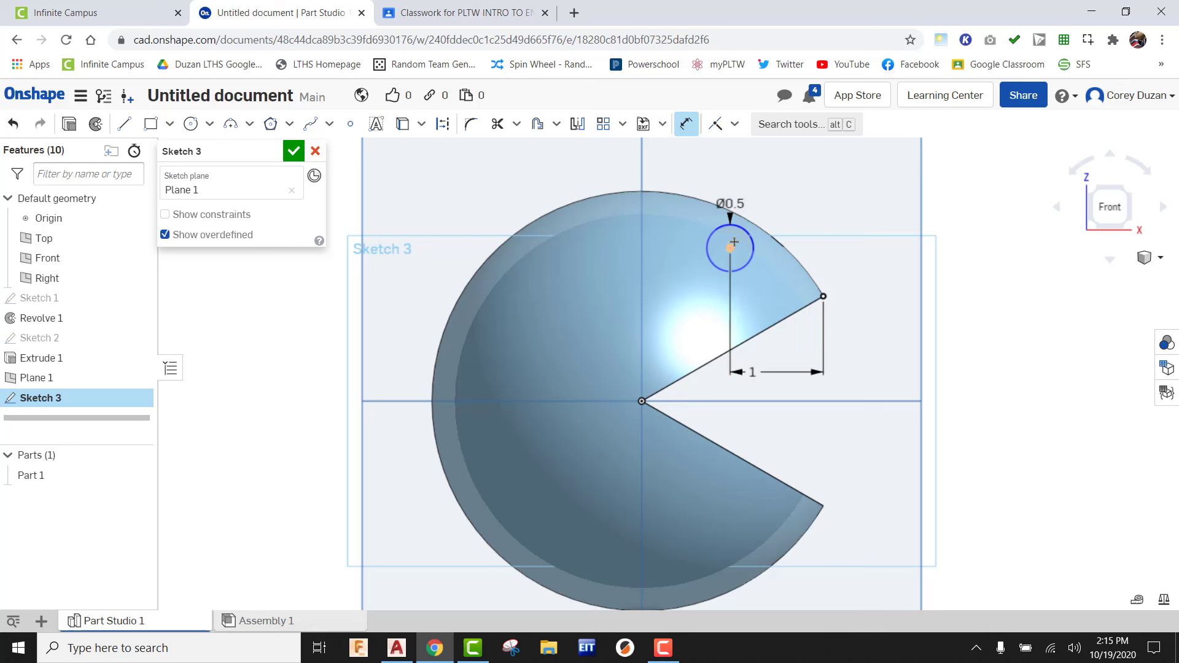
pyautogui.click(823, 296)
pyautogui.click(854, 276)
pyautogui.write('0.5')
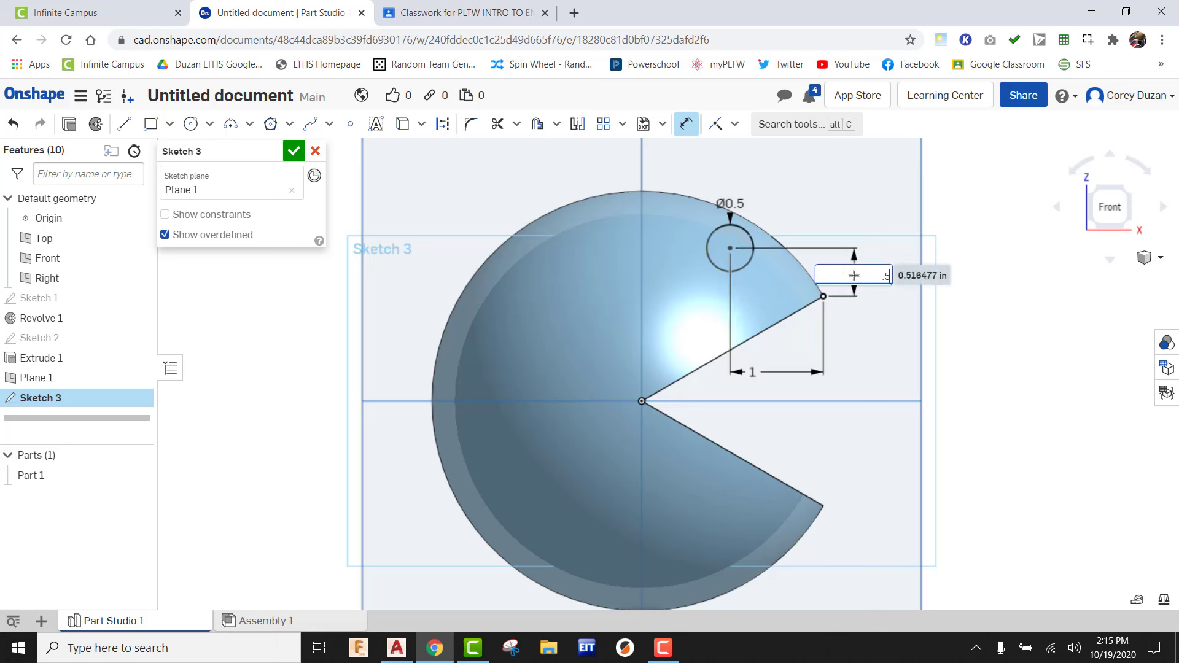
pyautogui.press('Return')
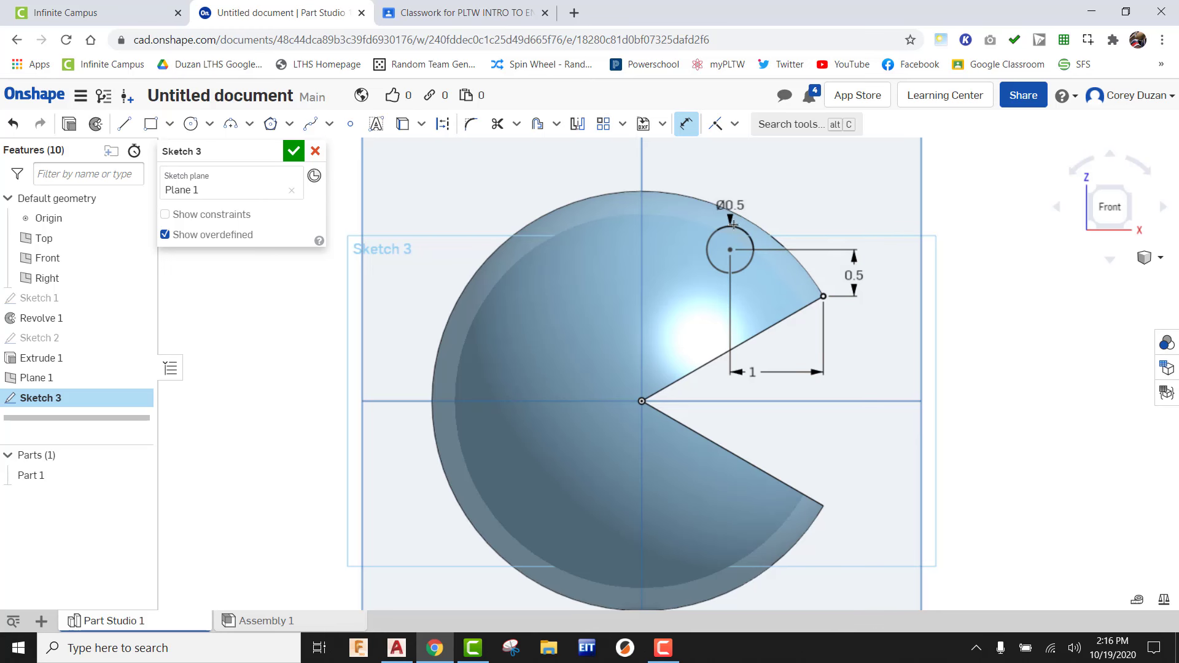
# Step: Draw a vertical diameter line through the centre of the 0.5 in circle, from its topmost to its bottommost point
pyautogui.scroll(3, 733, 225)
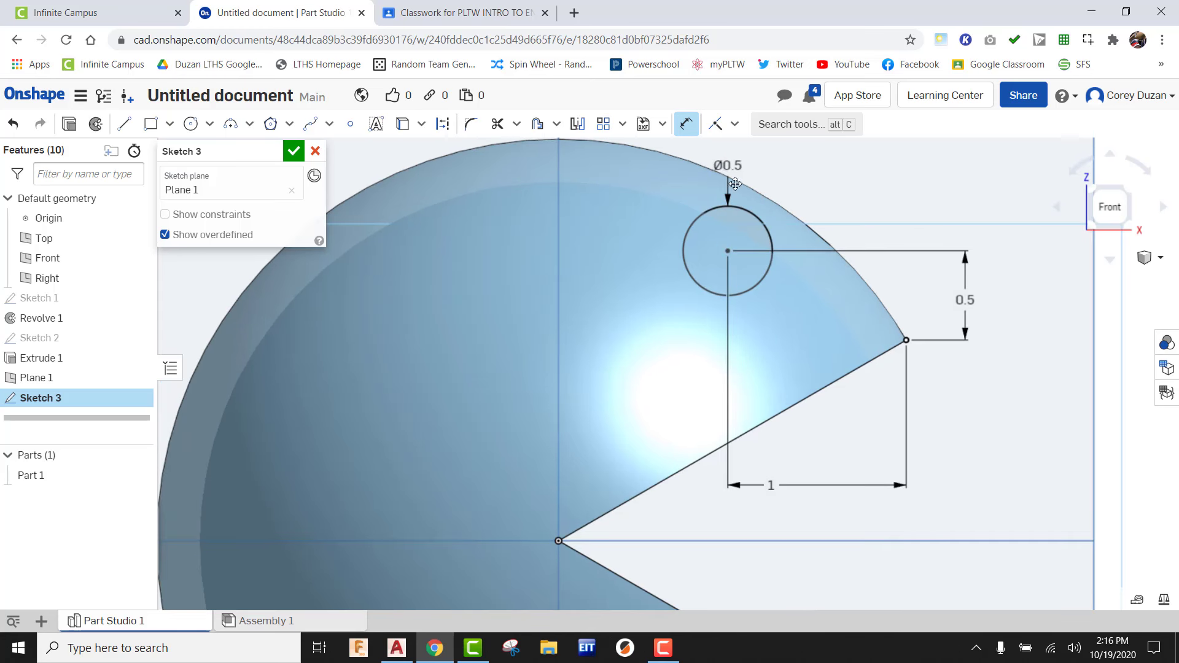
pyautogui.click(124, 124)
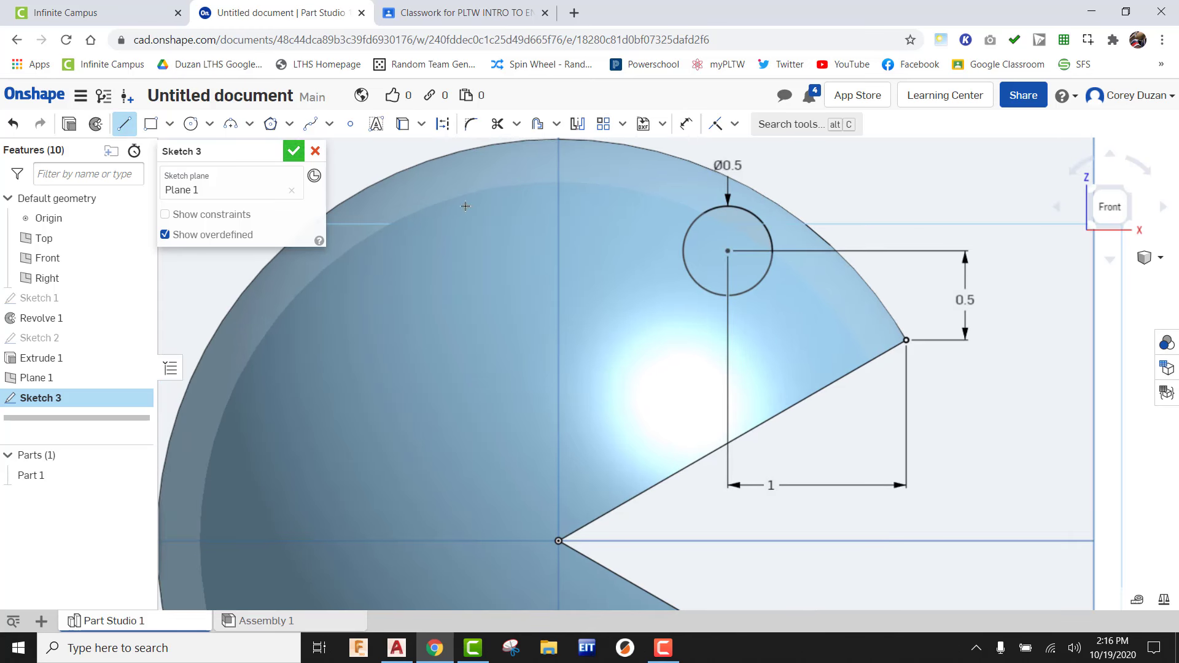
pyautogui.click(727, 207)
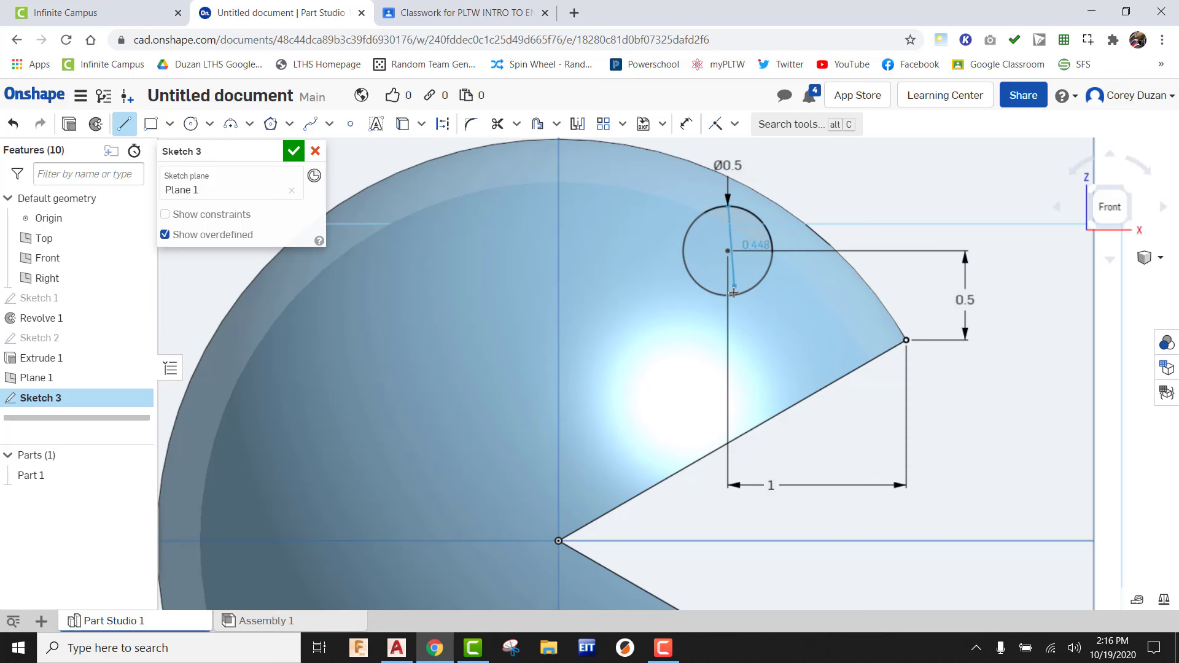
pyautogui.click(727, 251)
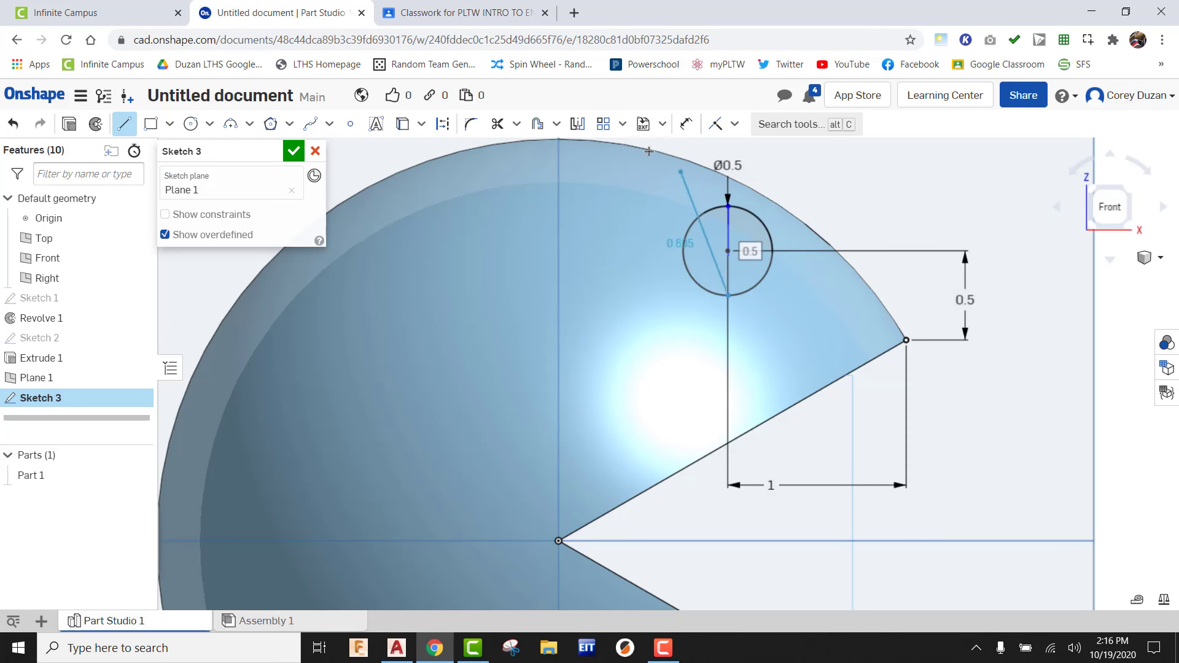
pyautogui.click(686, 123)
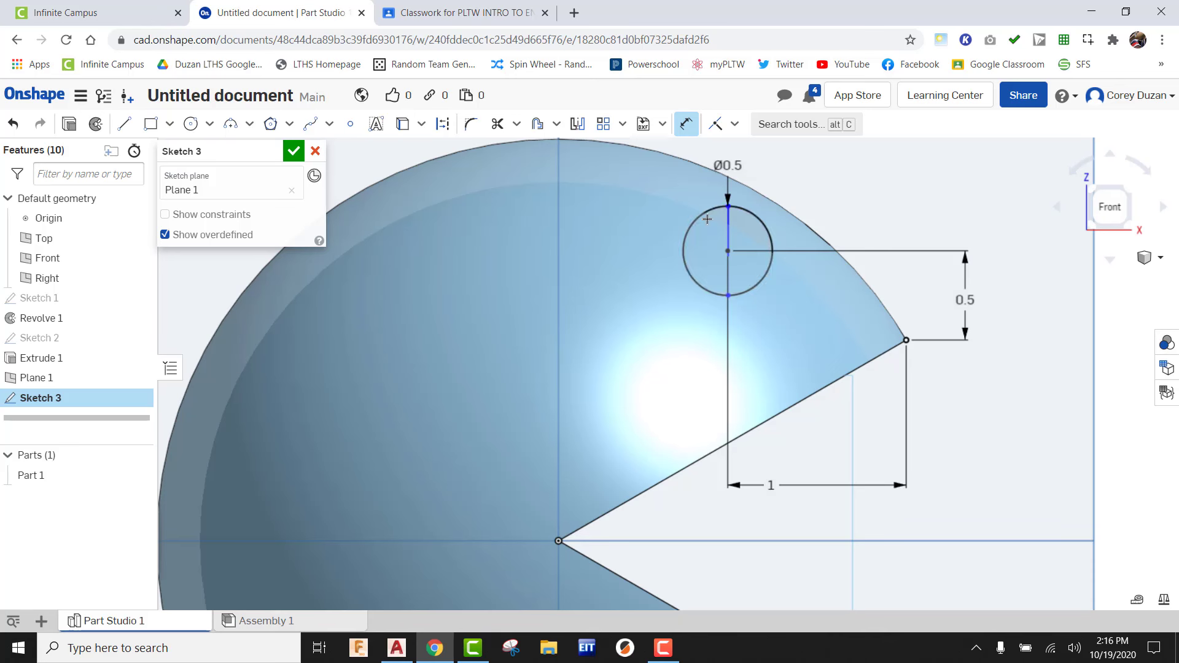
pyautogui.click(695, 218)
# Step: Trim away the half of the circle facing away from the mouth opening and finish the sketch
pyautogui.click(497, 123)
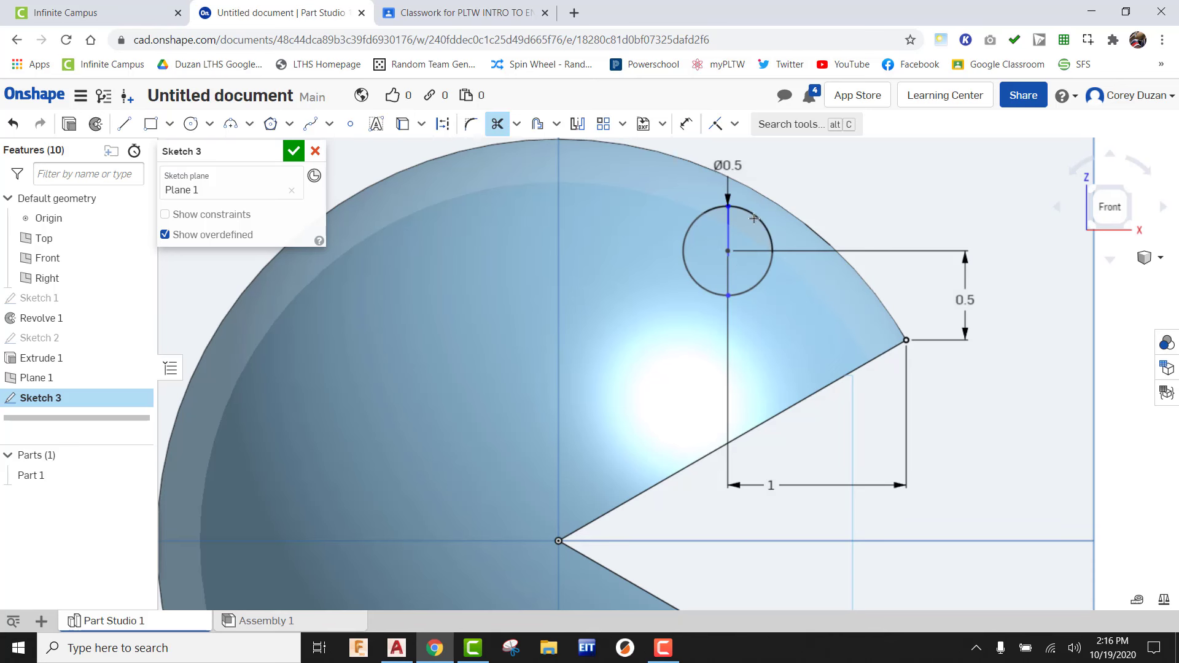
pyautogui.click(712, 211)
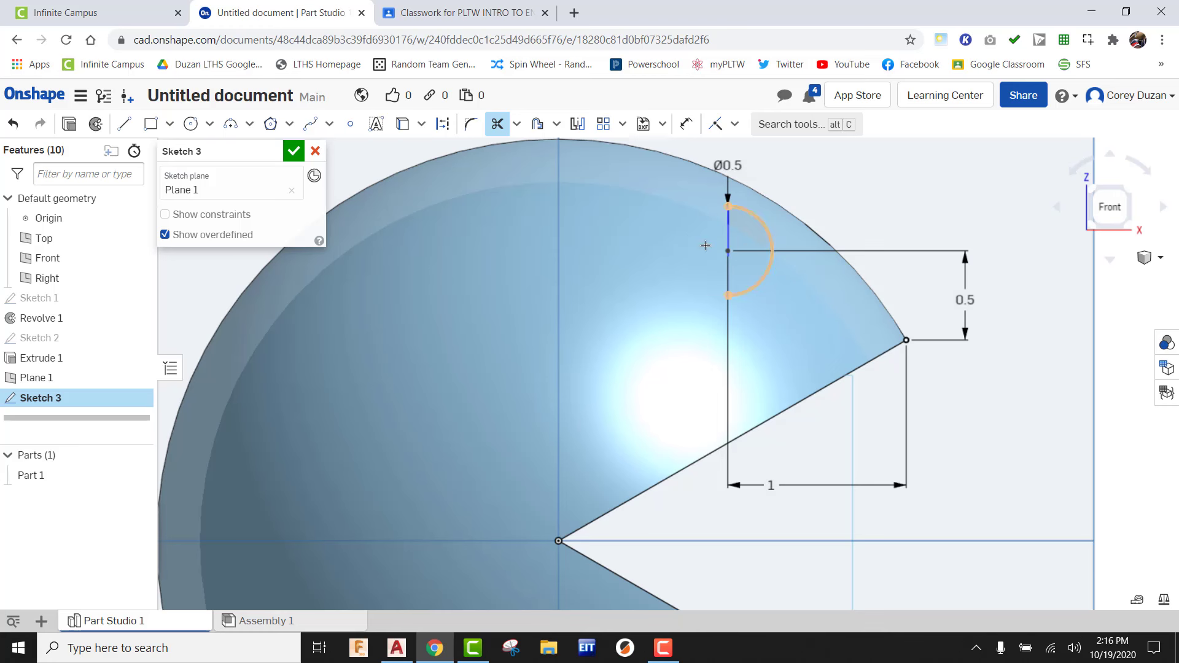
pyautogui.click(293, 152)
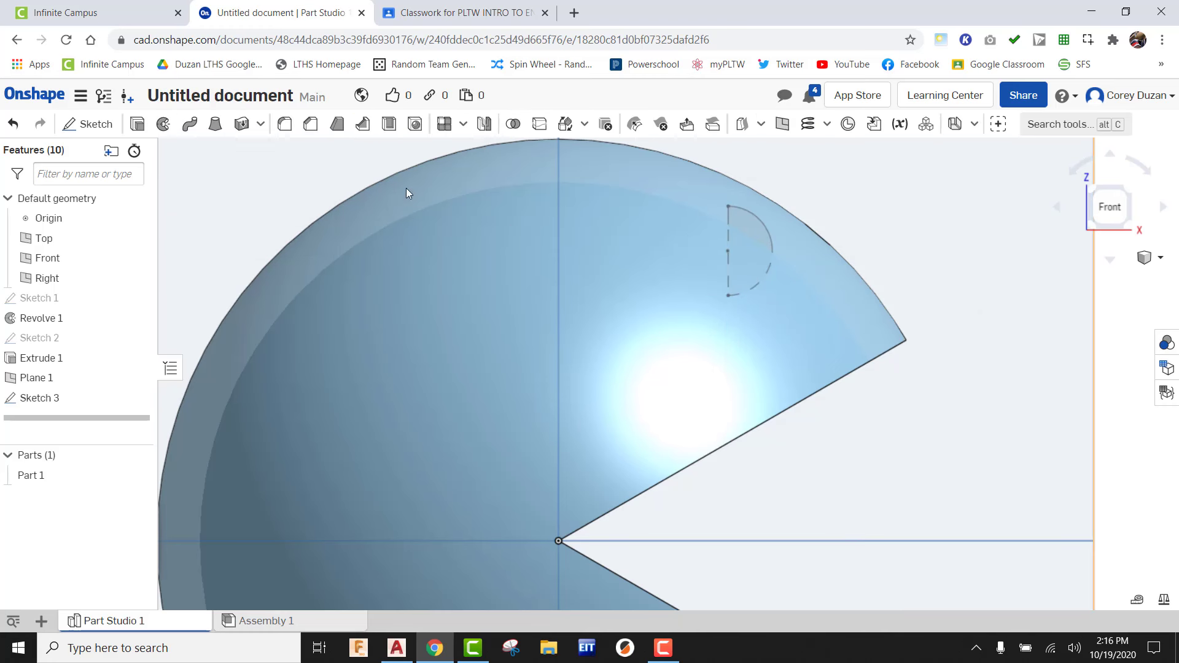
# Step: Revolve the half-circle profile a full turn about its straight edge, adding the eye to Part 1
pyautogui.click(1127, 197)
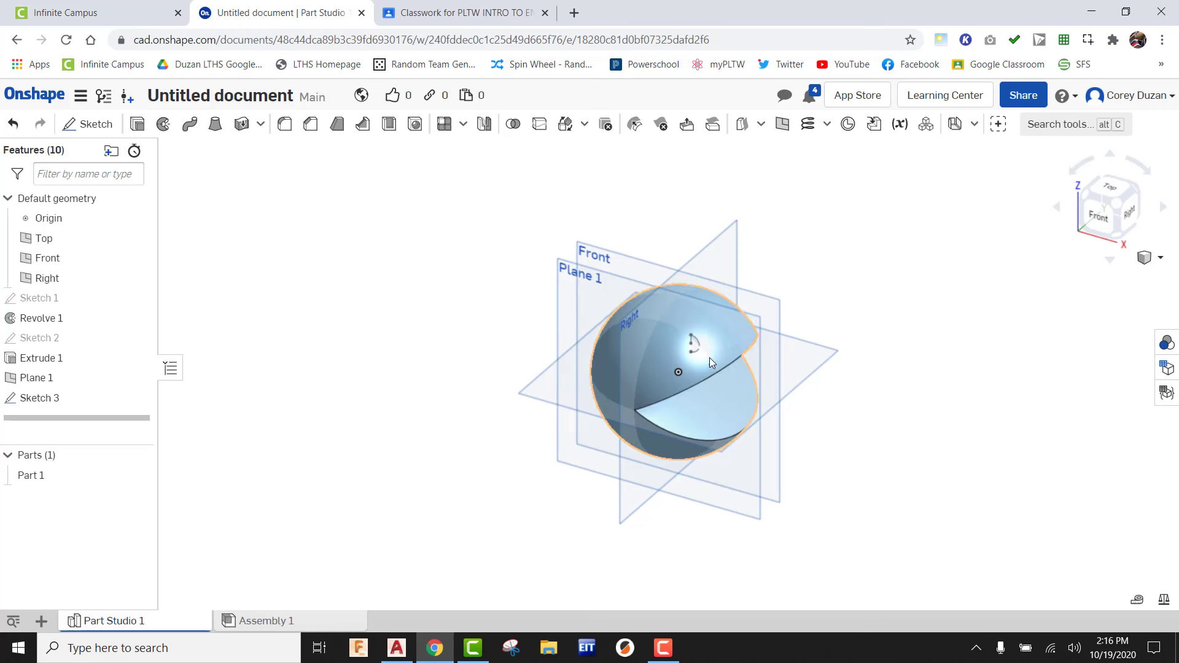
pyautogui.click(164, 124)
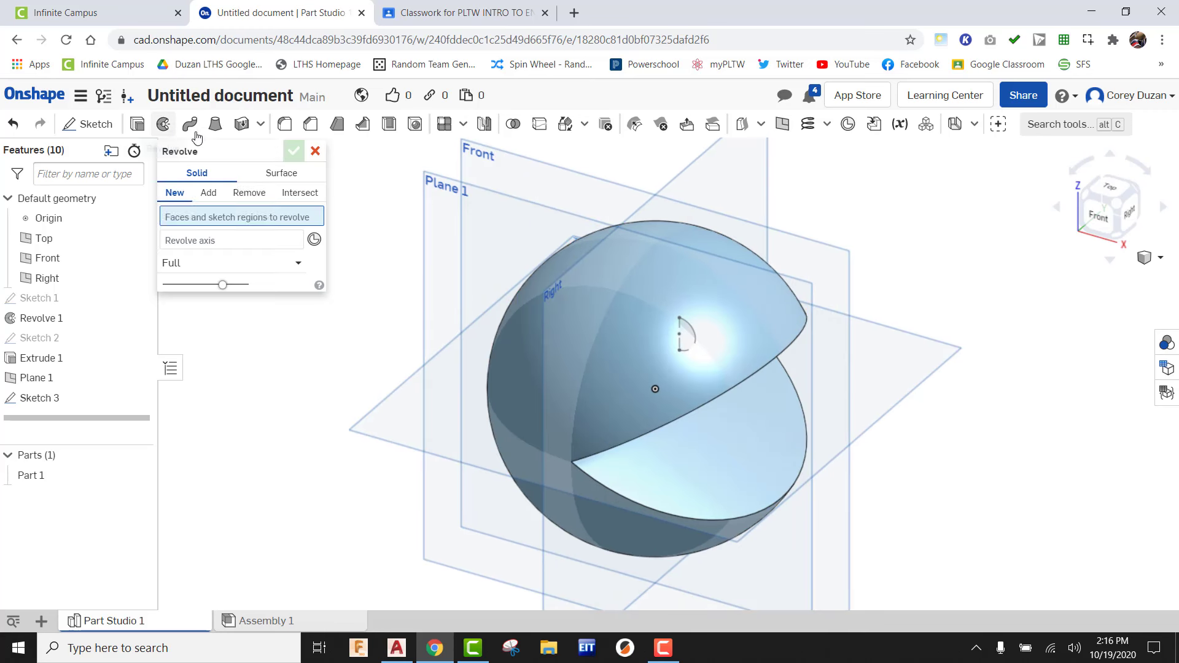
pyautogui.click(690, 339)
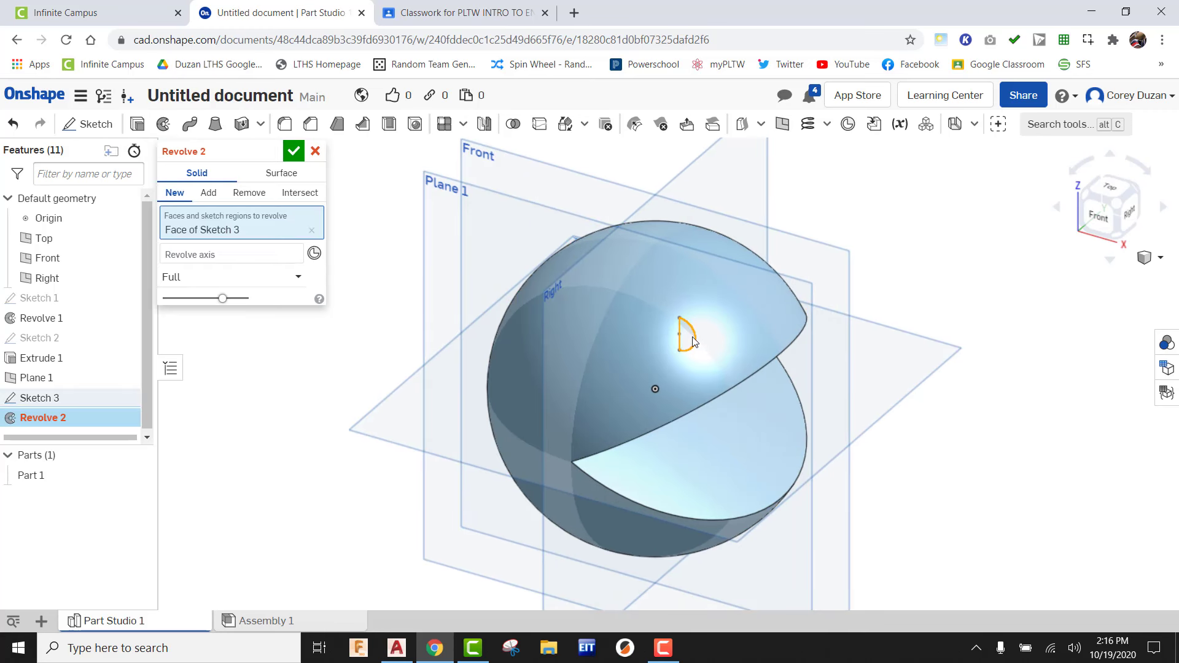
pyautogui.click(202, 255)
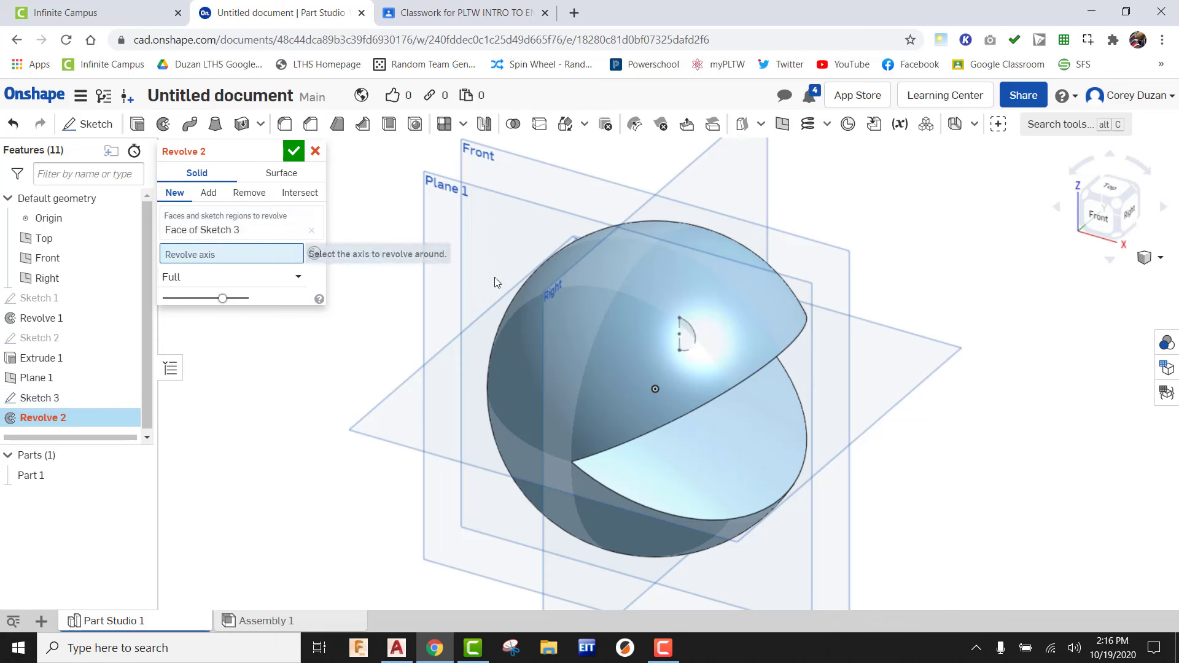
pyautogui.click(679, 327)
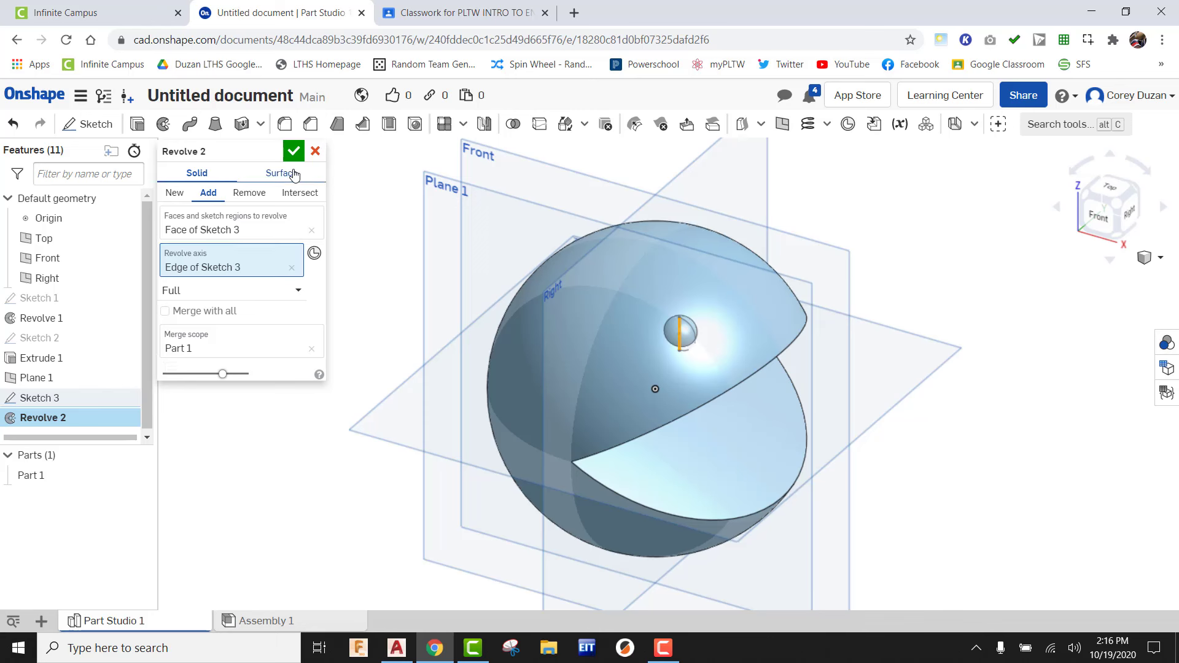
pyautogui.click(293, 151)
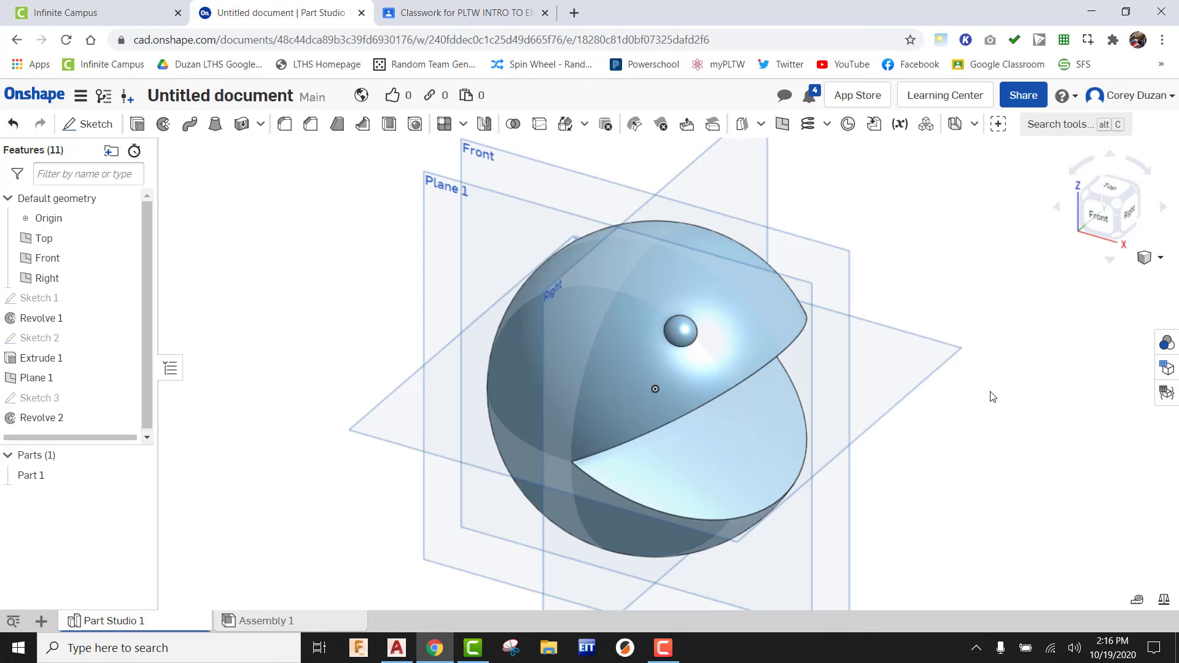
# Step: Mirror the eye's revolve feature across the Front plane using a feature mirror
pyautogui.click(484, 127)
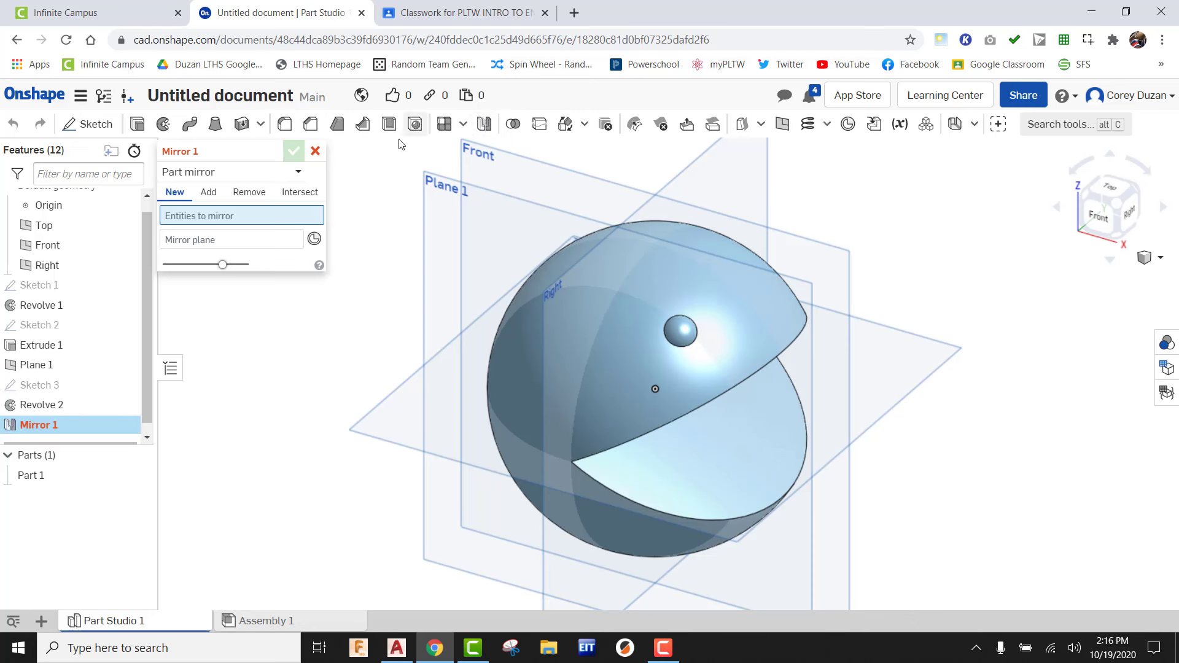
pyautogui.click(297, 176)
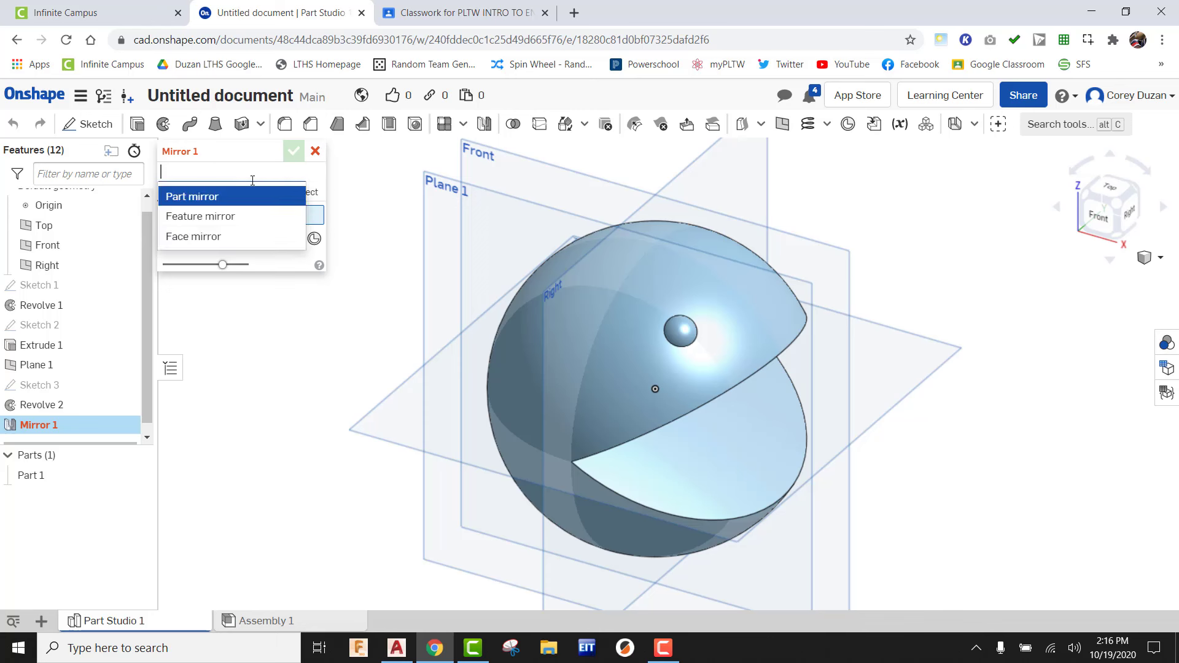
pyautogui.click(205, 218)
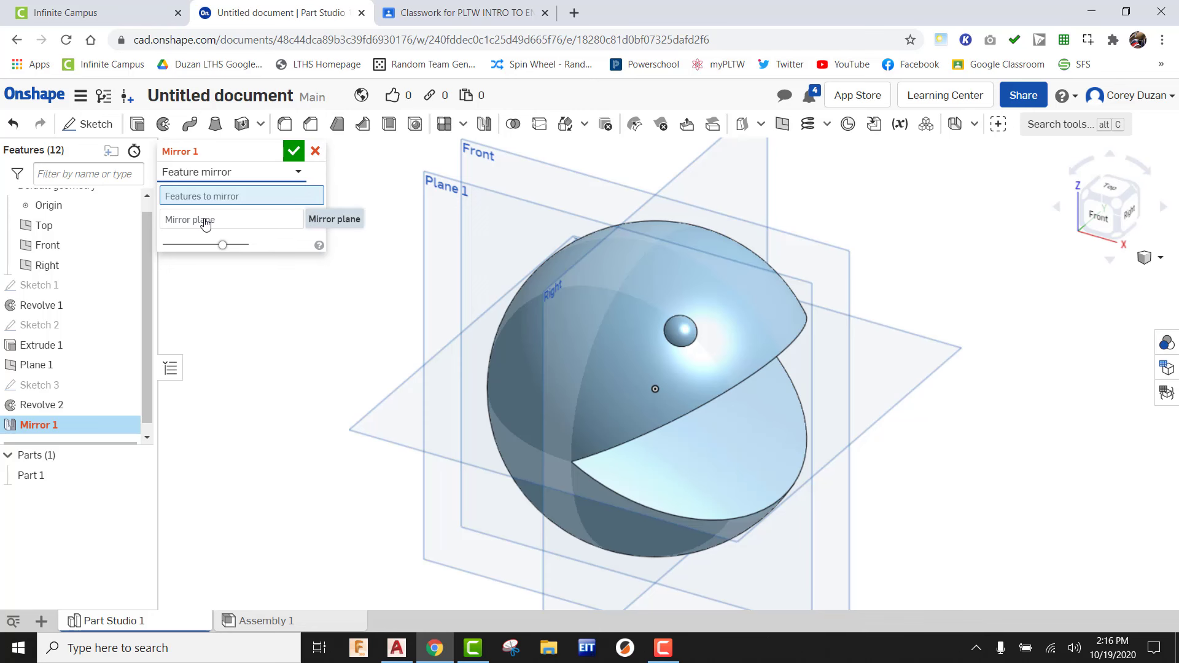
pyautogui.click(681, 336)
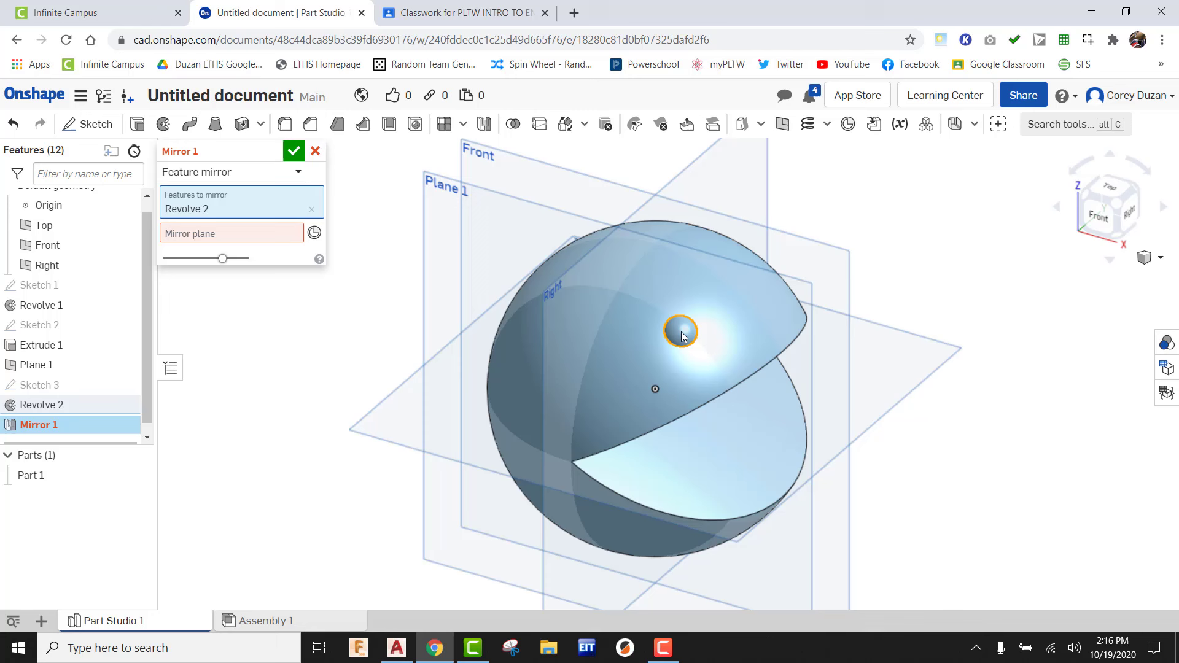
pyautogui.click(199, 237)
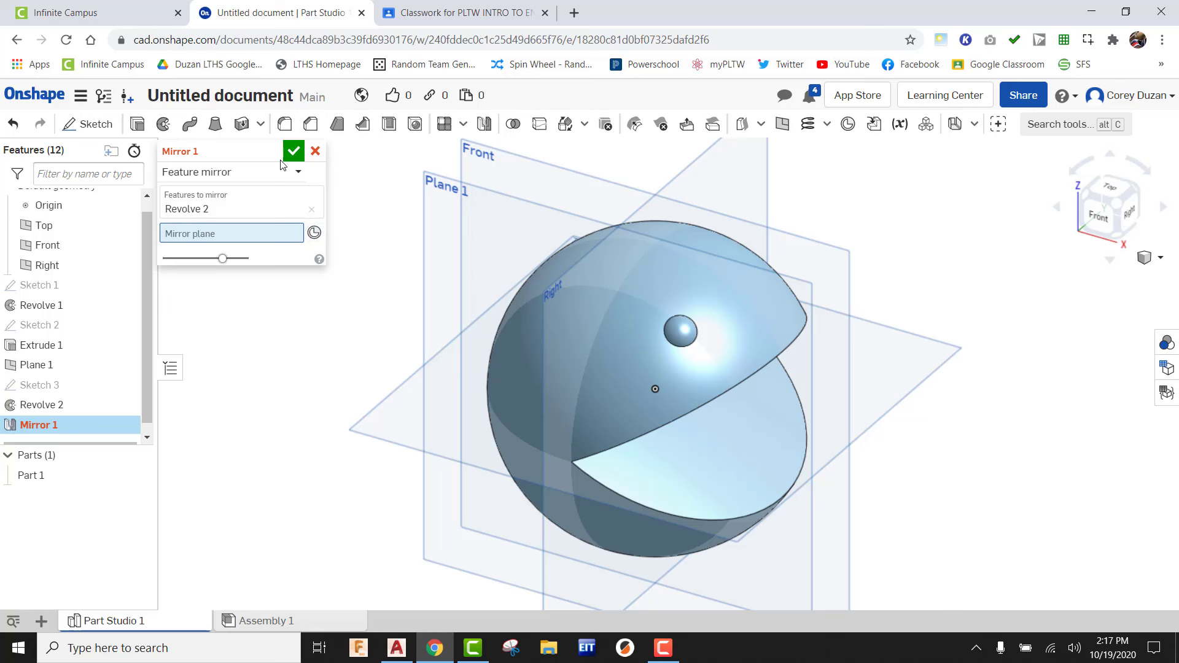
pyautogui.click(470, 142)
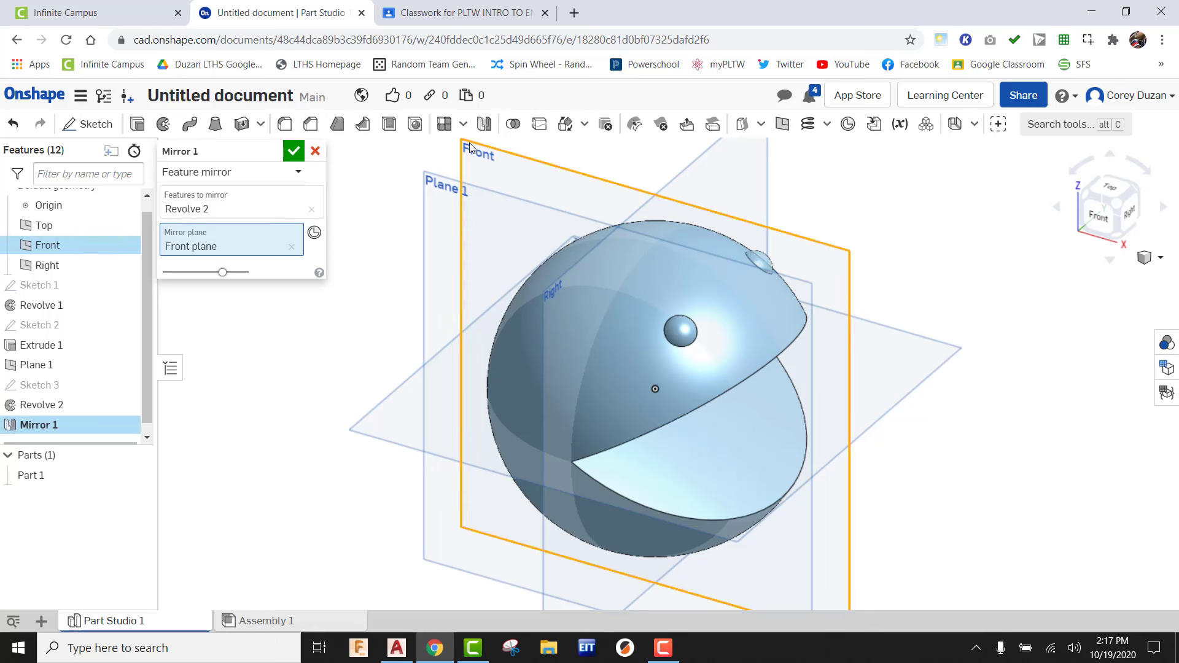
pyautogui.click(293, 151)
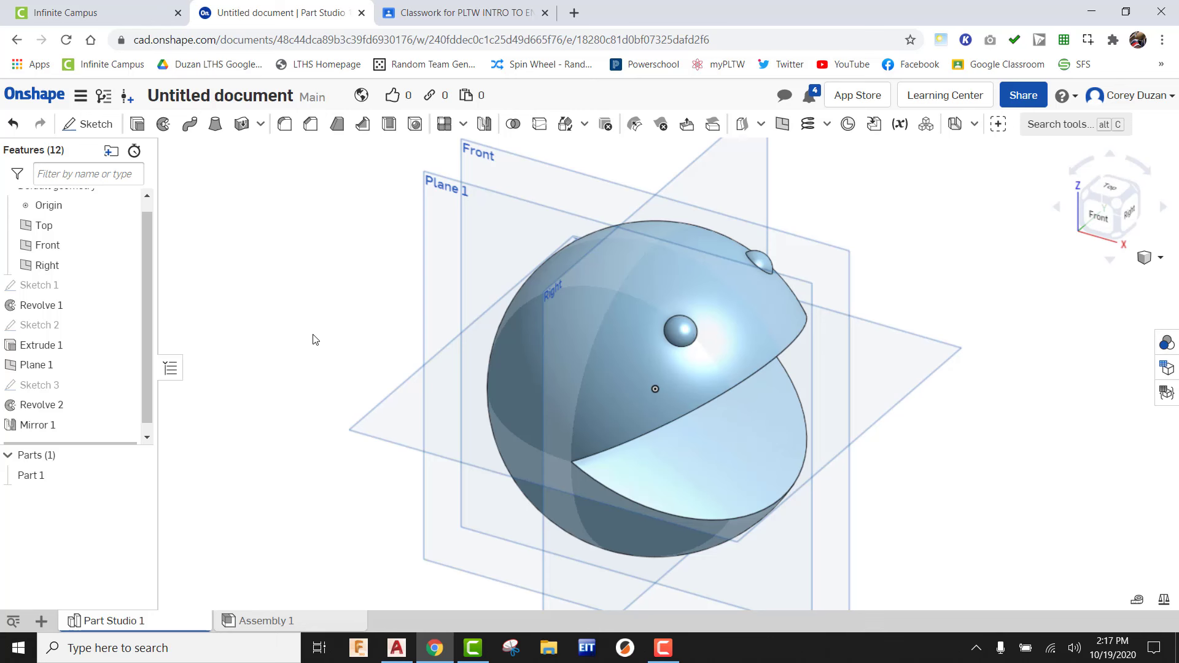
# Step: Shell the body with a 0.1 in thickness, removing the upper and lower flat faces of the mouth cut
pyautogui.moveTo(548, 368); pyautogui.dragTo(533, 319, button='middle')
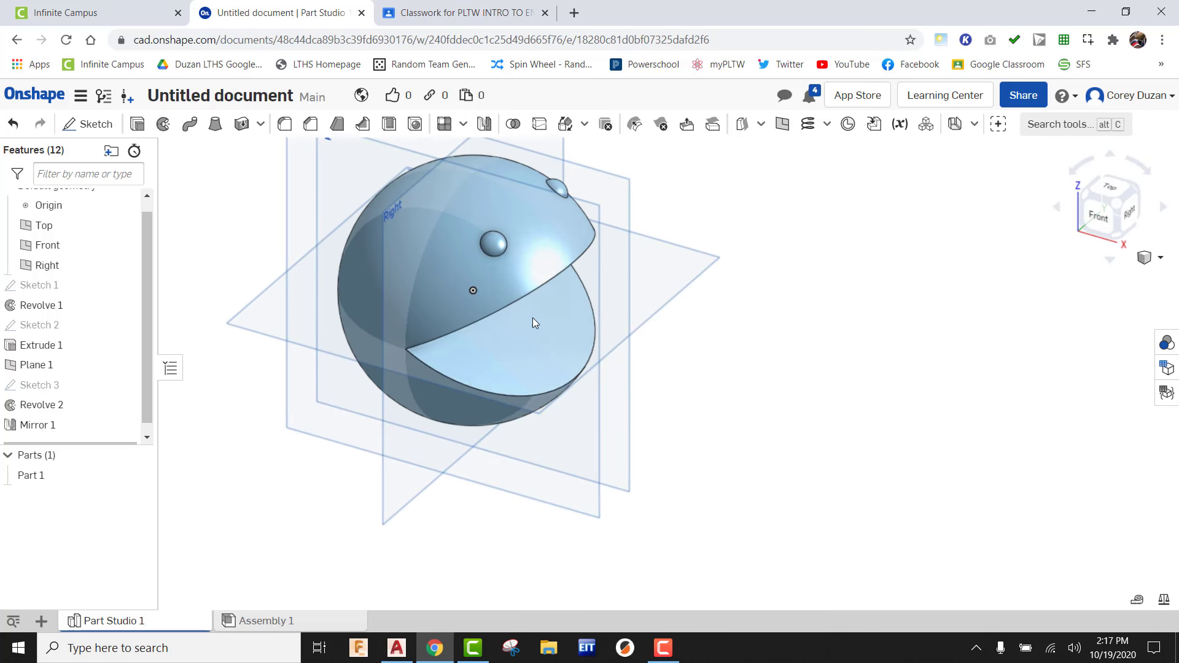
pyautogui.scroll(-2, 532, 318)
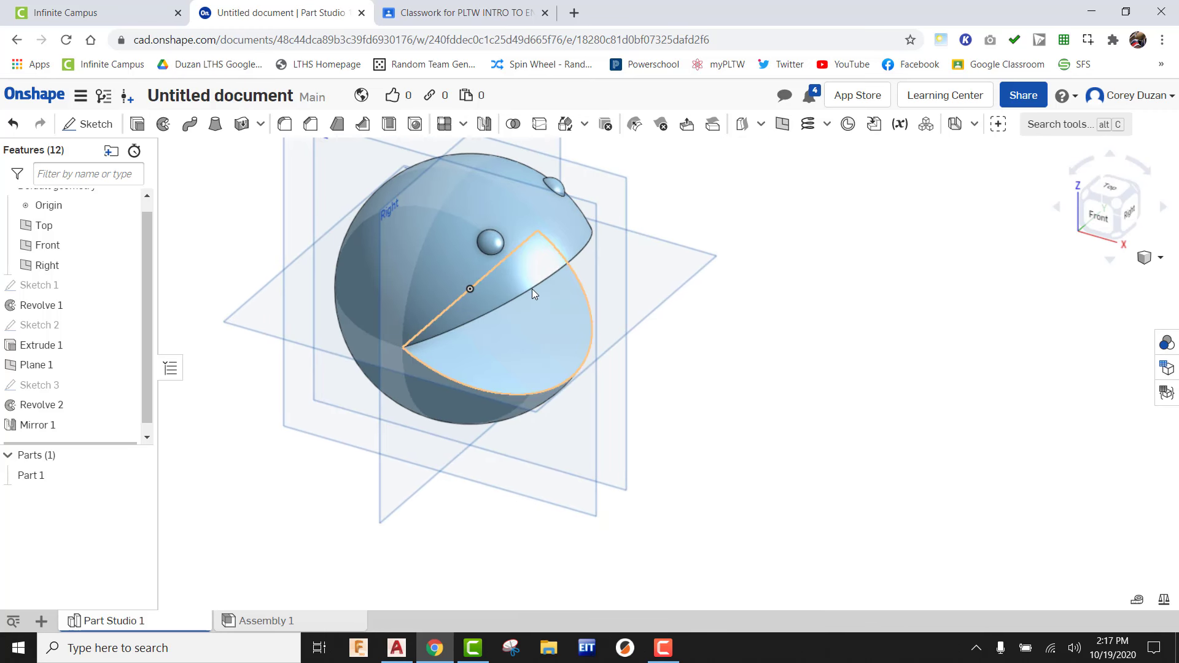
pyautogui.click(389, 124)
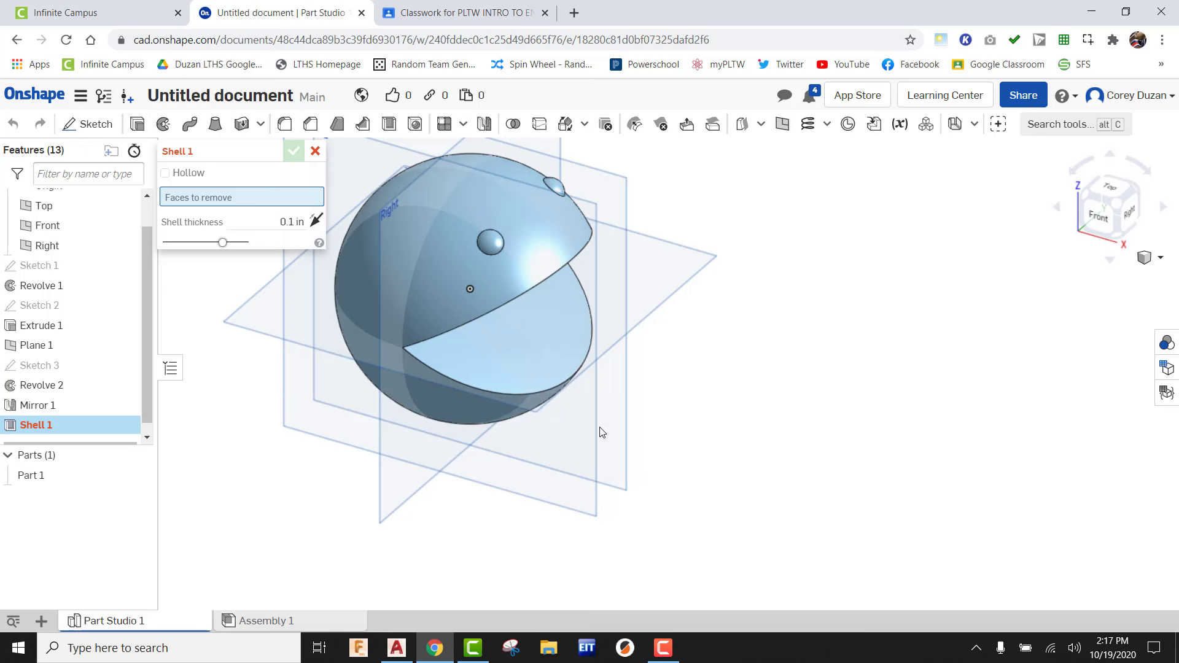
pyautogui.moveTo(602, 432); pyautogui.dragTo(560, 387, button='right')
pyautogui.moveTo(611, 437); pyautogui.dragTo(566, 395, button='right')
pyautogui.moveTo(692, 400); pyautogui.dragTo(791, 442, button='middle')
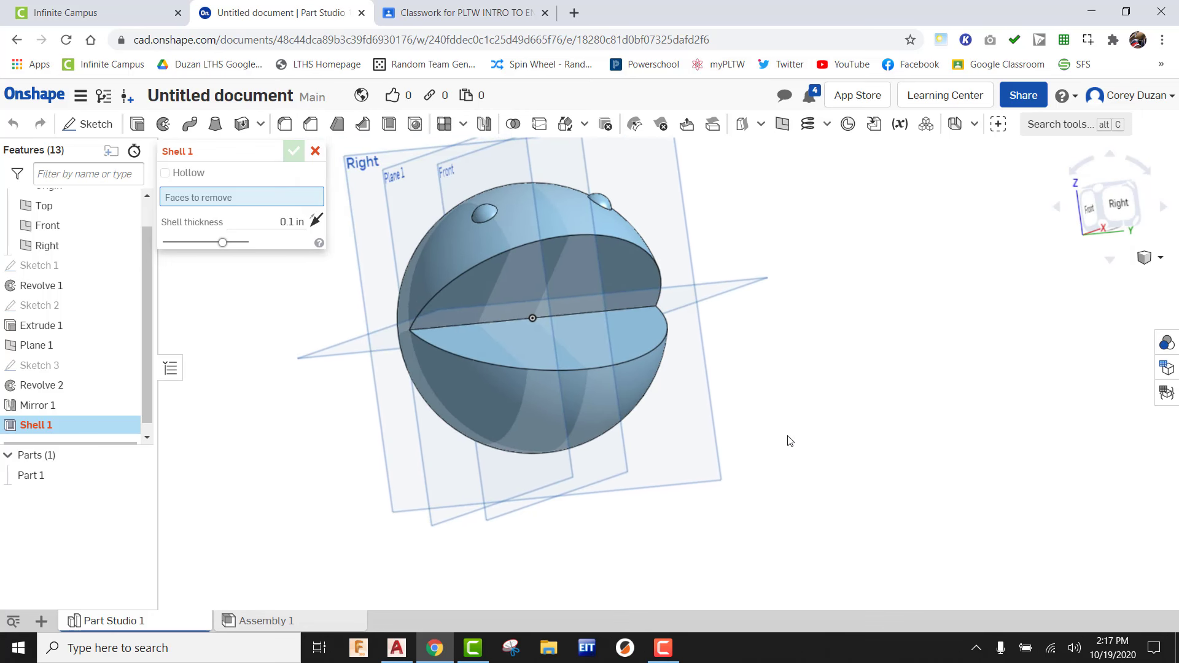
pyautogui.click(632, 257)
pyautogui.click(628, 339)
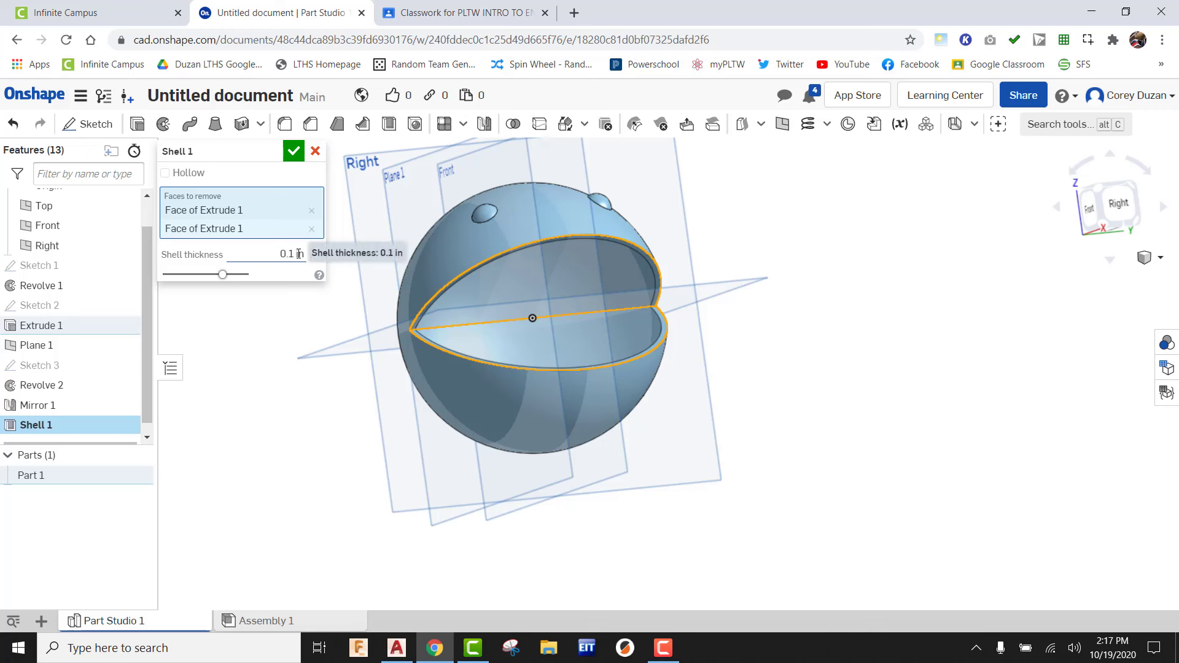
pyautogui.click(293, 153)
# Step: Set the appearance of Part 1 to yellow, colour FACB43
pyautogui.scroll(-2, 722, 365)
pyautogui.scroll(4, 738, 367)
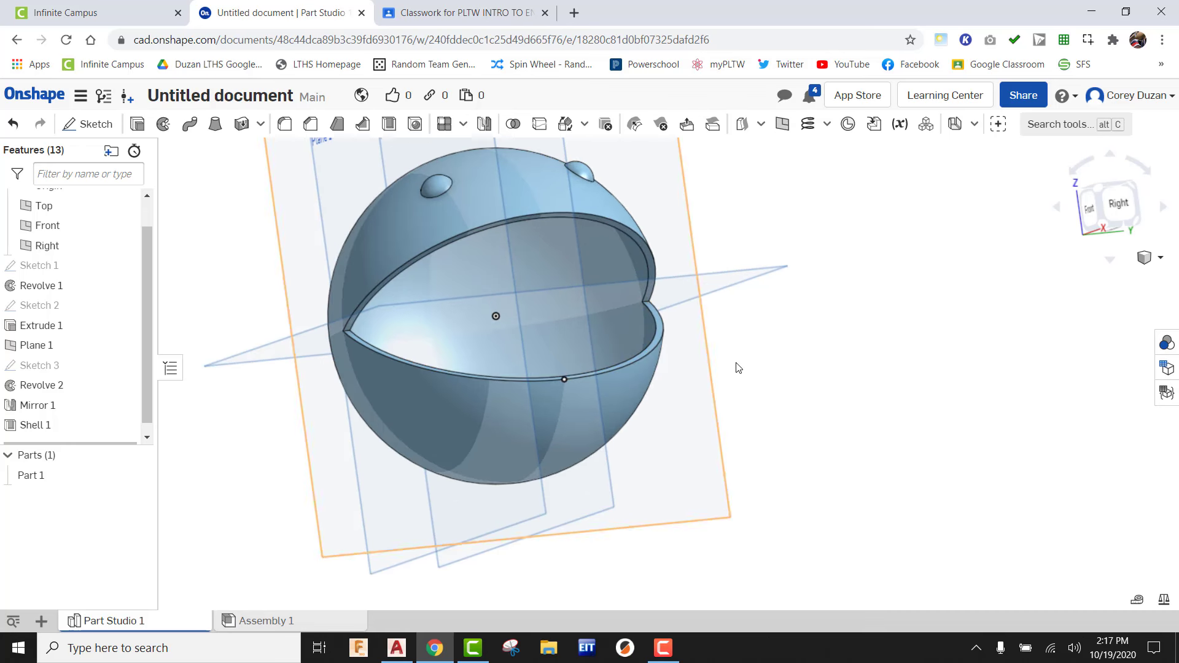
pyautogui.moveTo(738, 367); pyautogui.dragTo(781, 430, button='right')
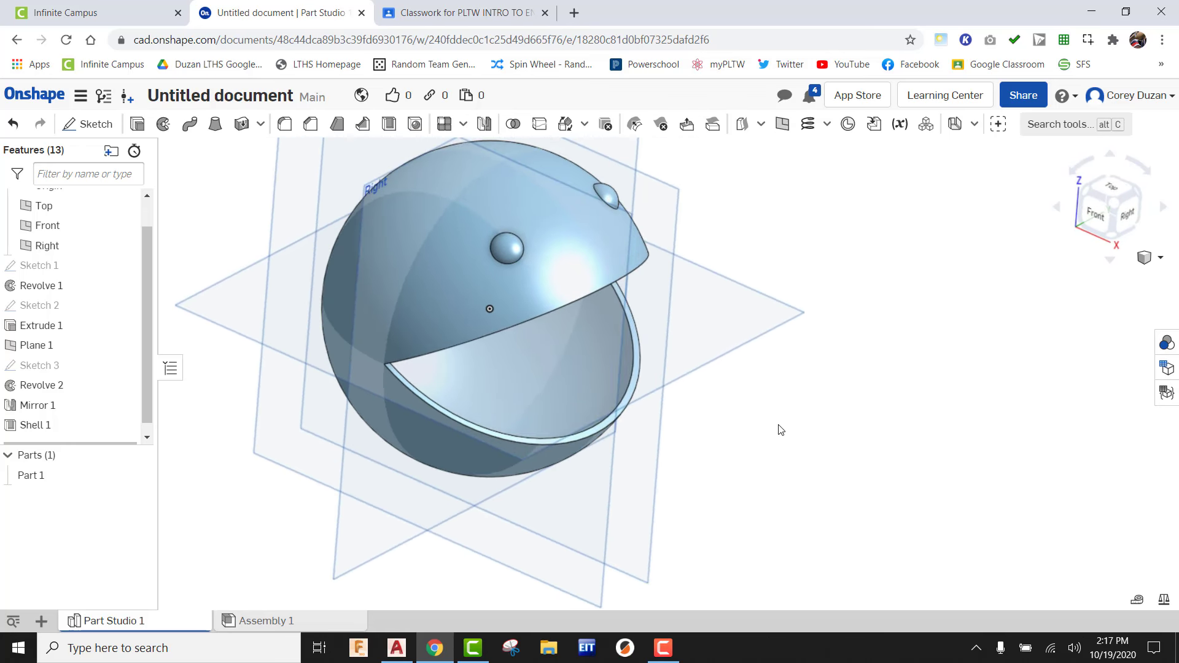
pyautogui.scroll(2, 764, 369)
pyautogui.scroll(-3, 769, 375)
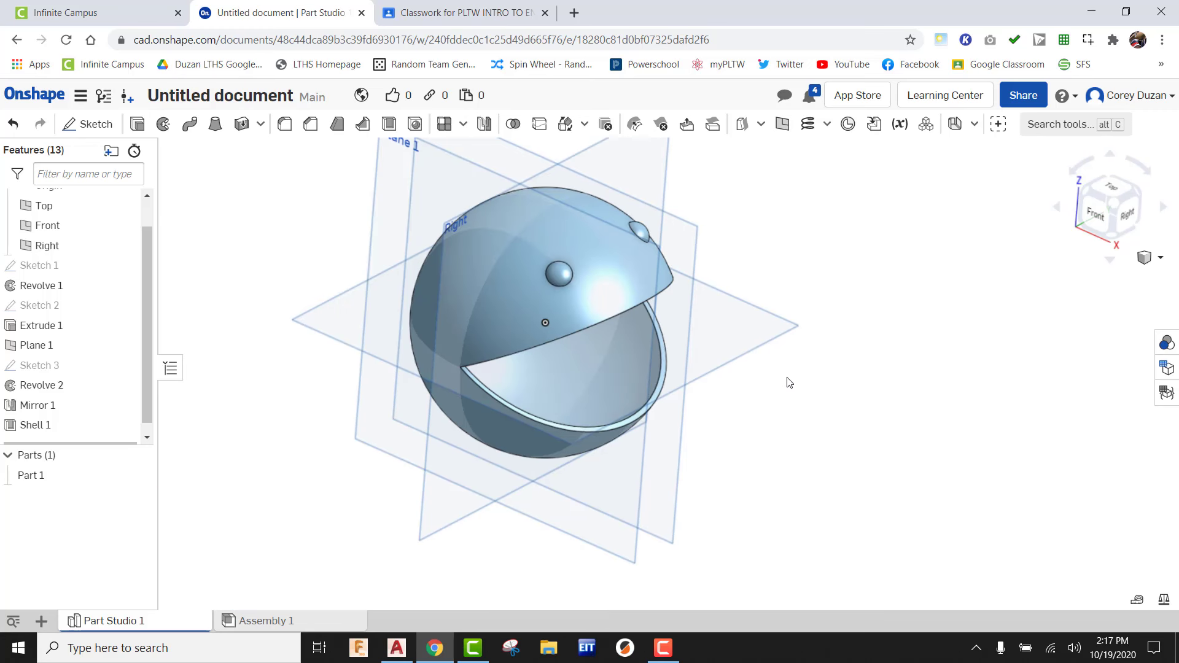
pyautogui.click(1167, 345)
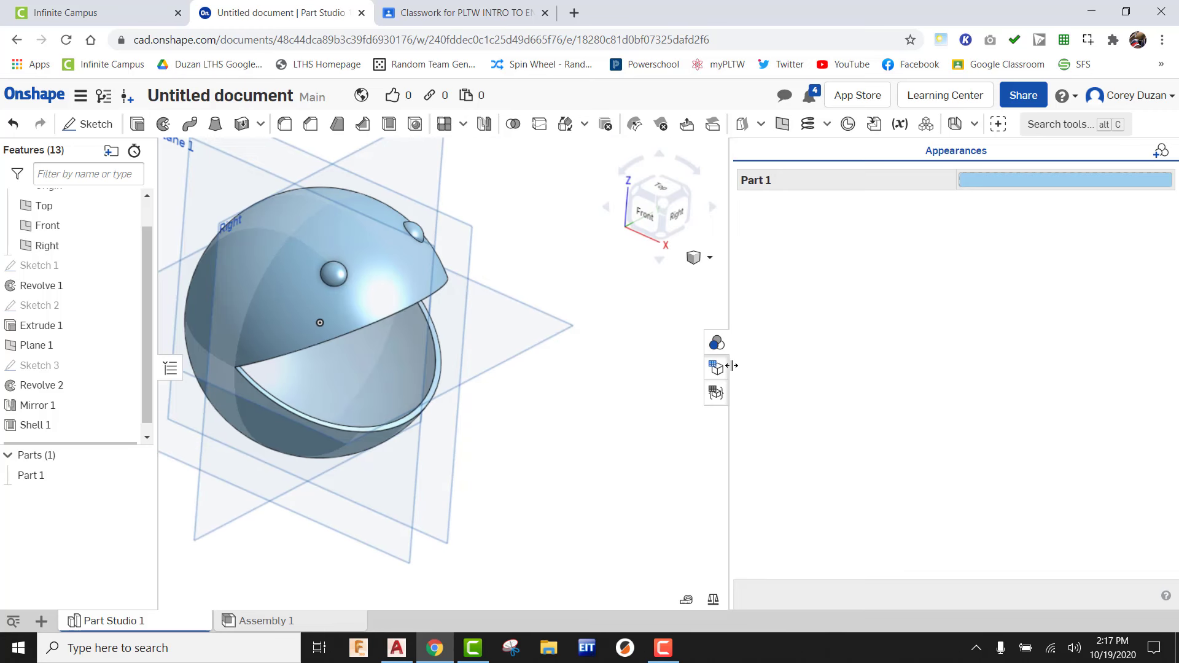
pyautogui.click(1000, 183)
pyautogui.click(651, 242)
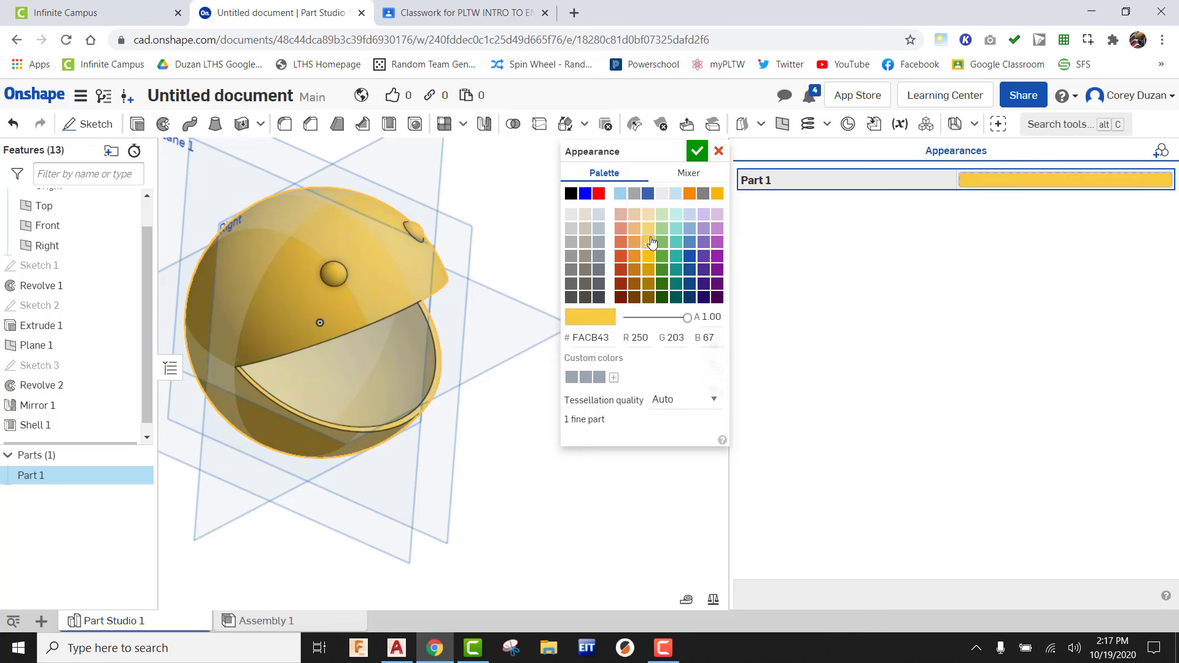
pyautogui.click(696, 151)
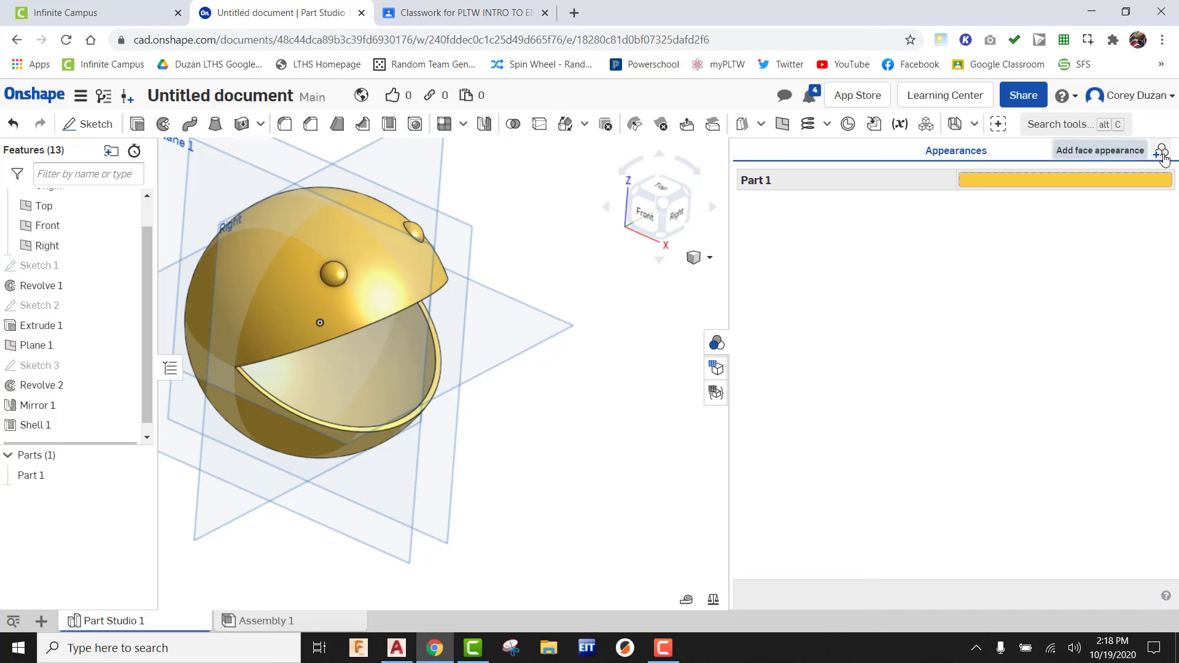
# Step: Add a face appearance to both eye faces and colour them black, 000000
pyautogui.click(1161, 152)
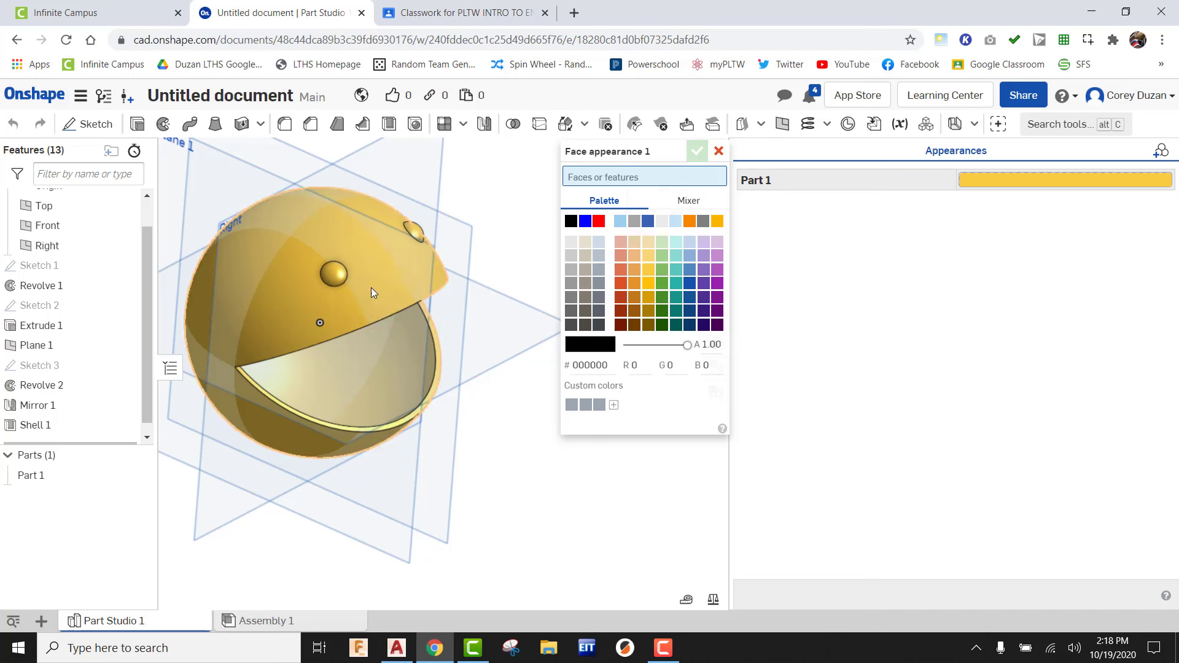
pyautogui.click(333, 272)
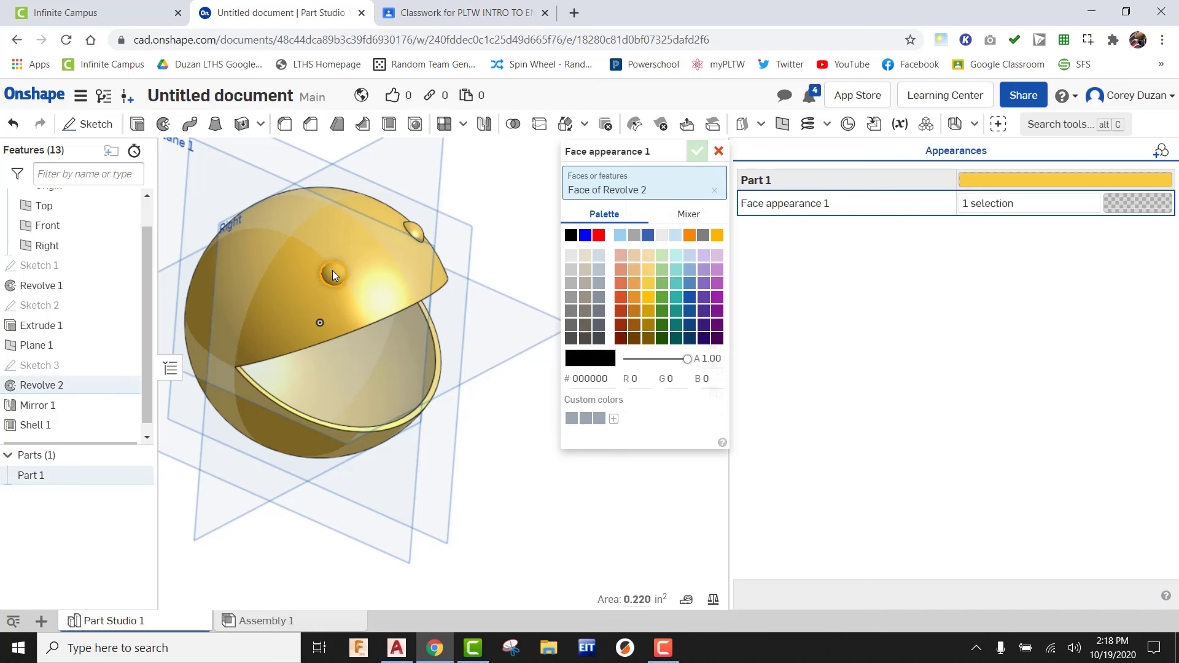
pyautogui.click(416, 230)
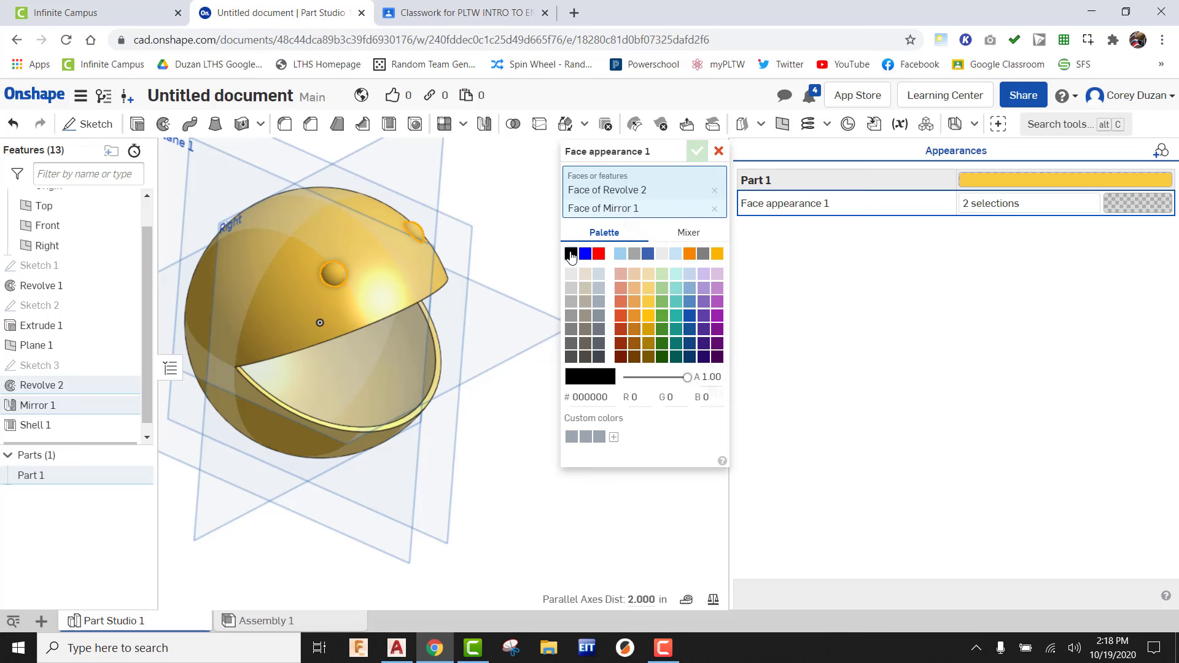
pyautogui.click(572, 254)
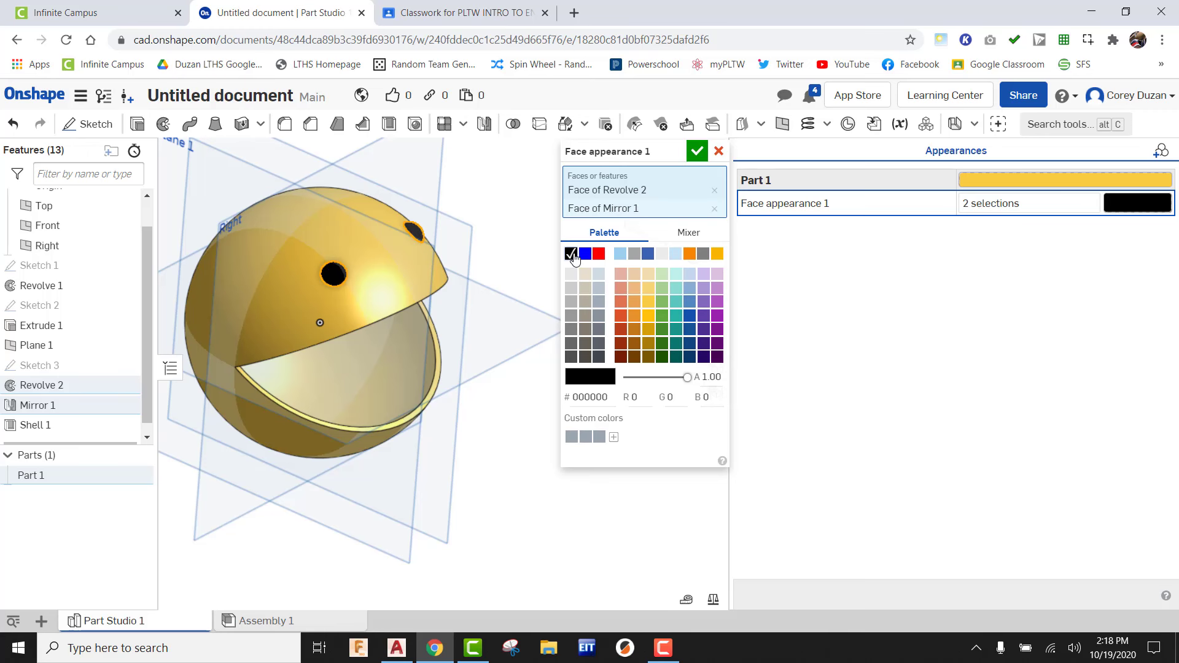
pyautogui.click(698, 152)
pyautogui.moveTo(642, 416); pyautogui.dragTo(668, 432, button='middle')
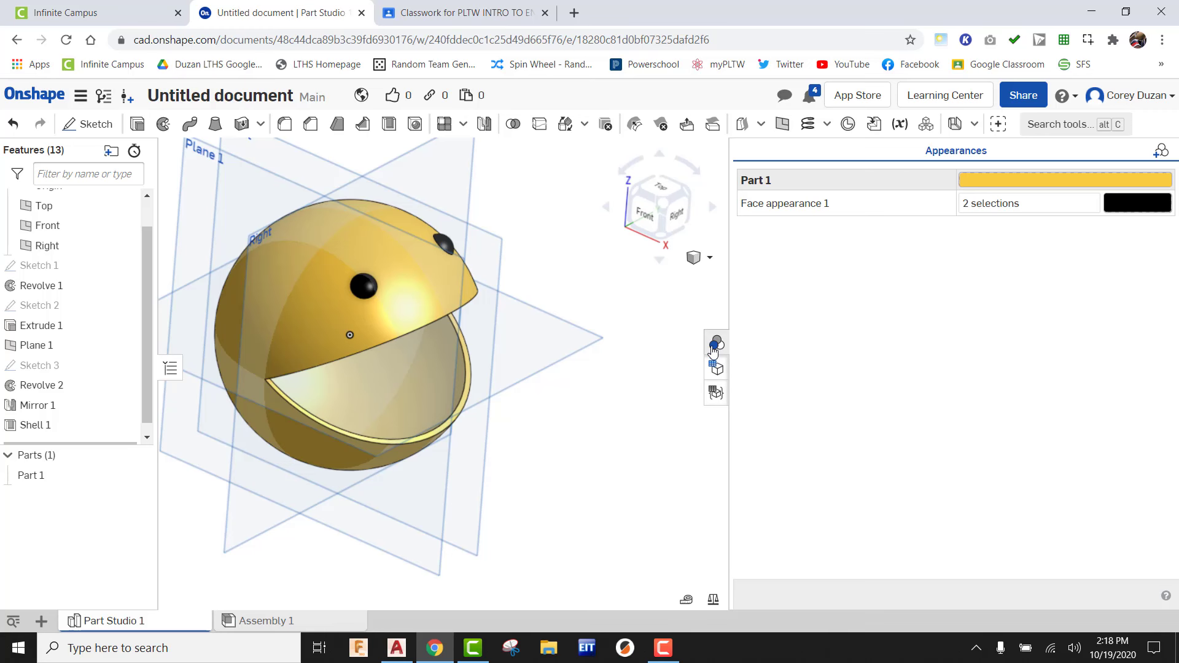
pyautogui.click(718, 344)
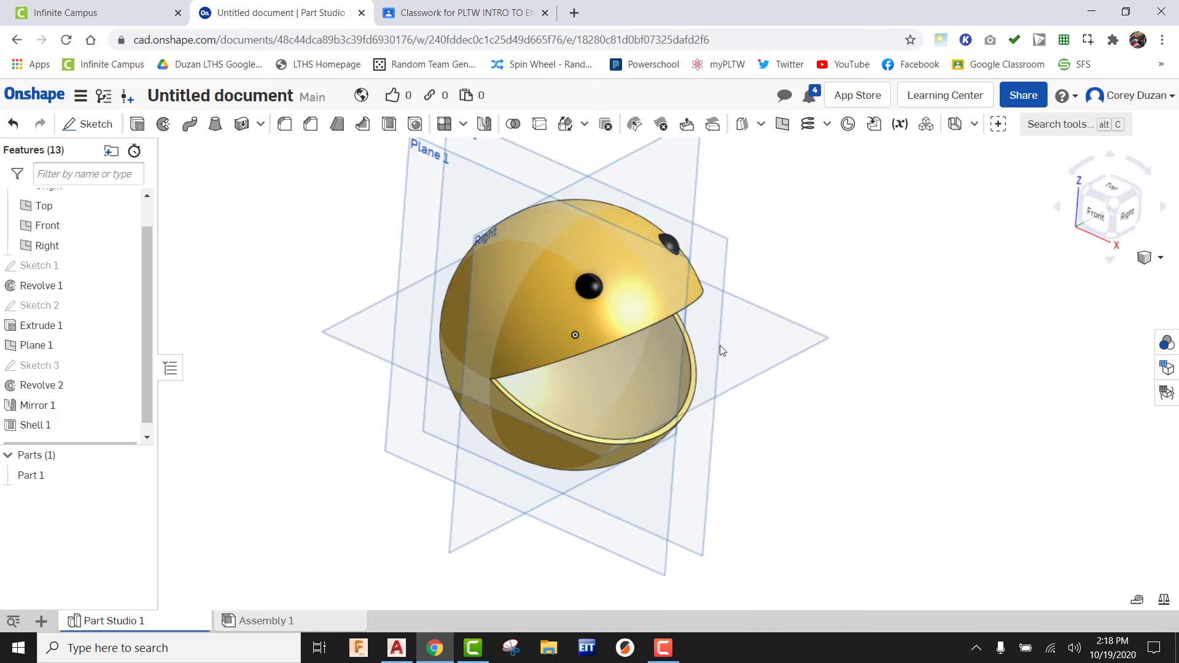
# Step: On the Front plane, sketch a 0.7 in diameter circle in front of the mouth, its centre level with the origin
pyautogui.moveTo(851, 411); pyautogui.dragTo(784, 395, button='middle')
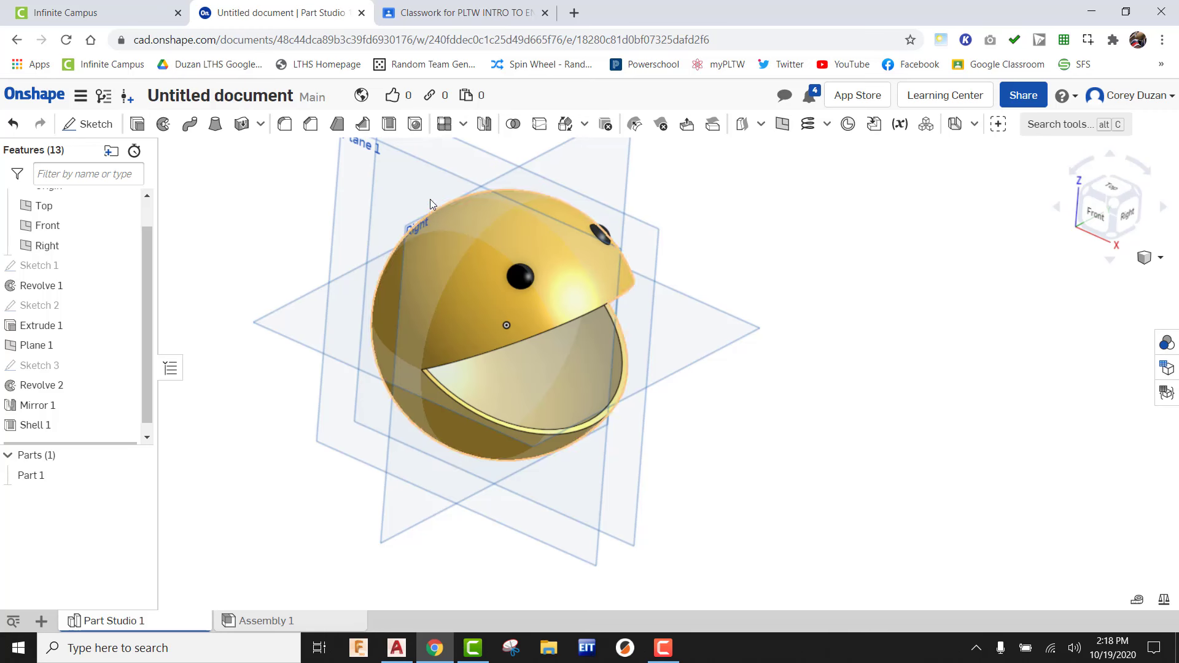
pyautogui.scroll(2, 385, 290)
pyautogui.scroll(-2, 385, 290)
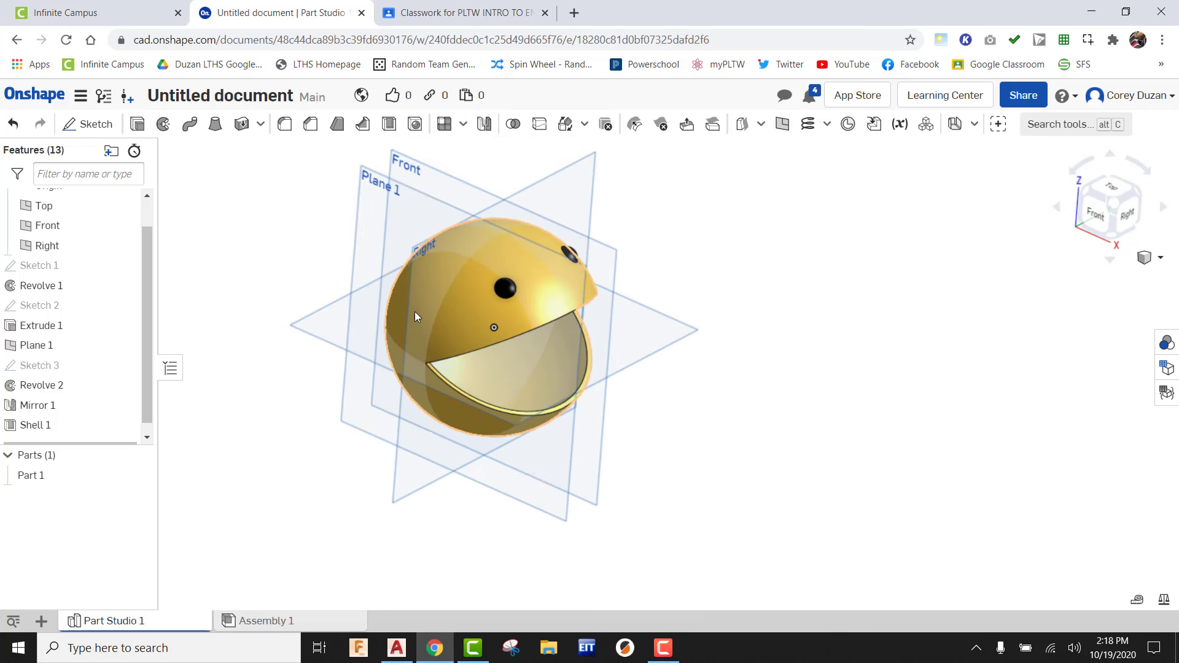
pyautogui.click(96, 126)
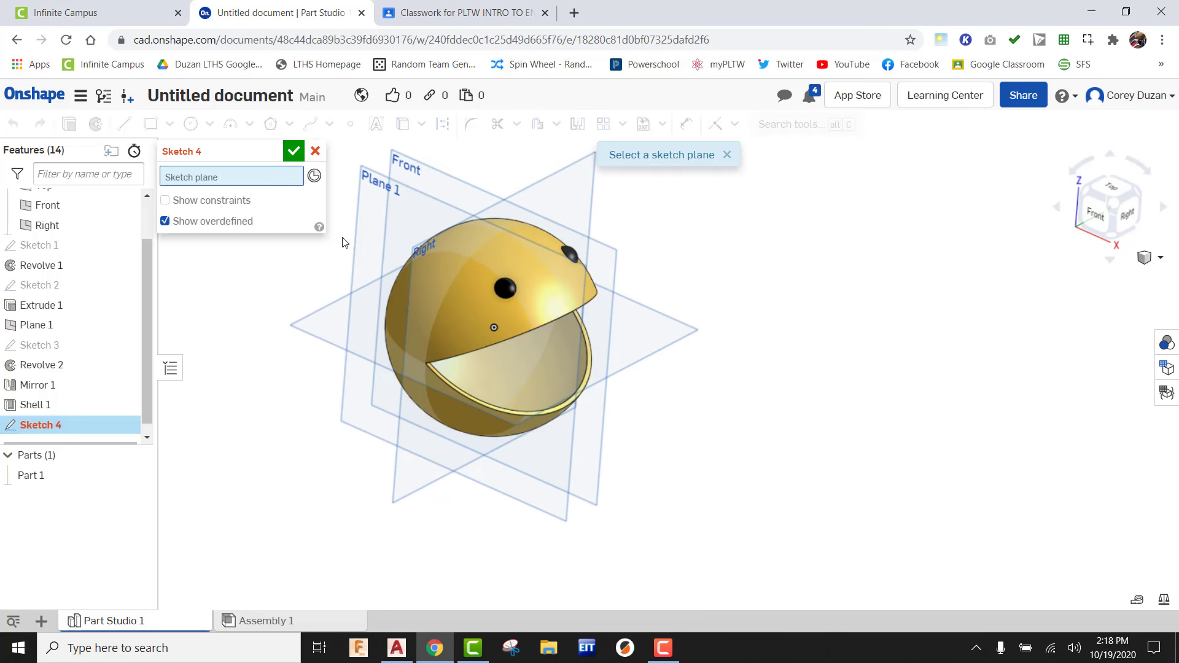
pyautogui.click(419, 164)
pyautogui.click(1102, 215)
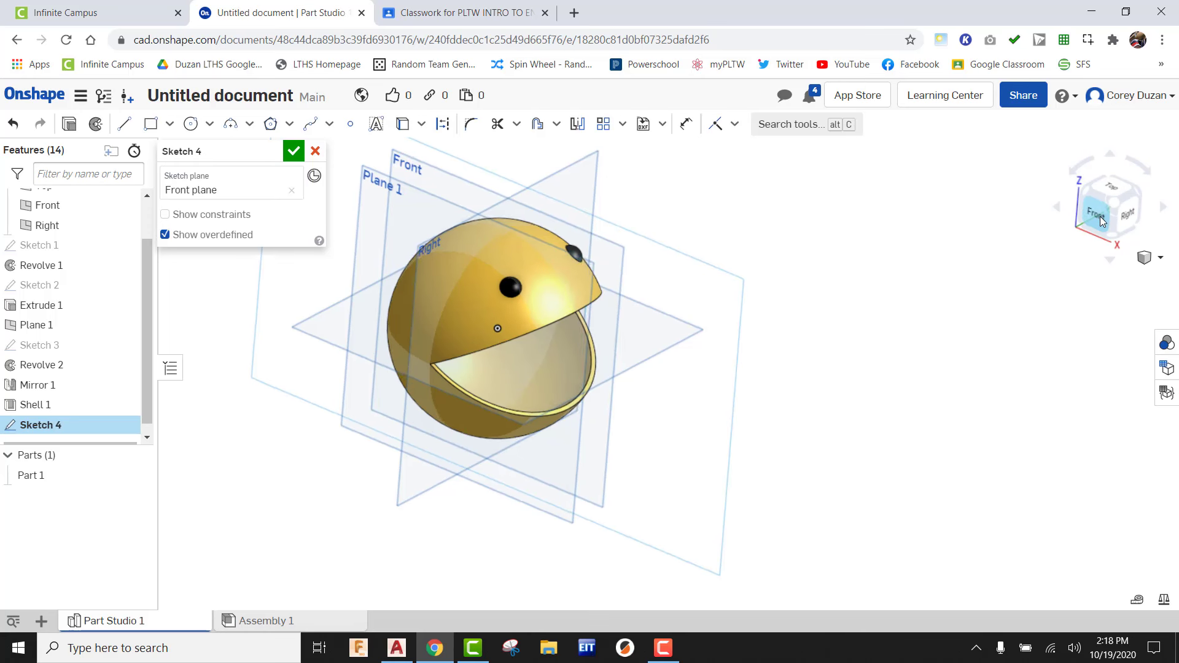
pyautogui.moveTo(838, 352); pyautogui.dragTo(753, 353, button='middle')
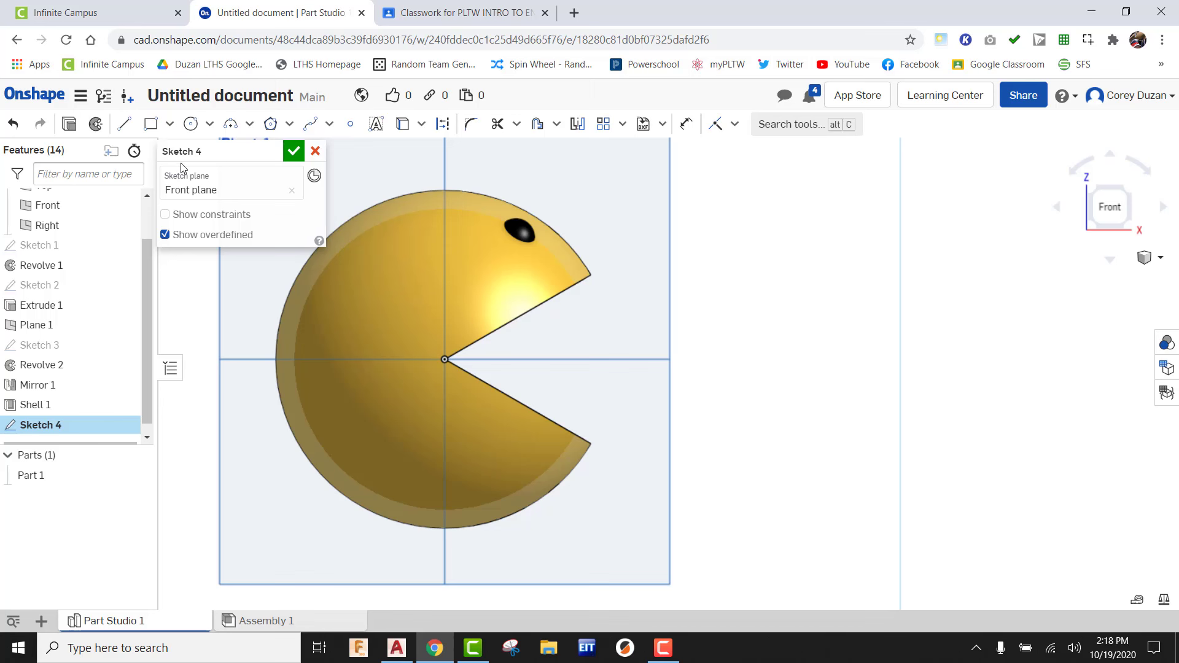
pyautogui.click(191, 123)
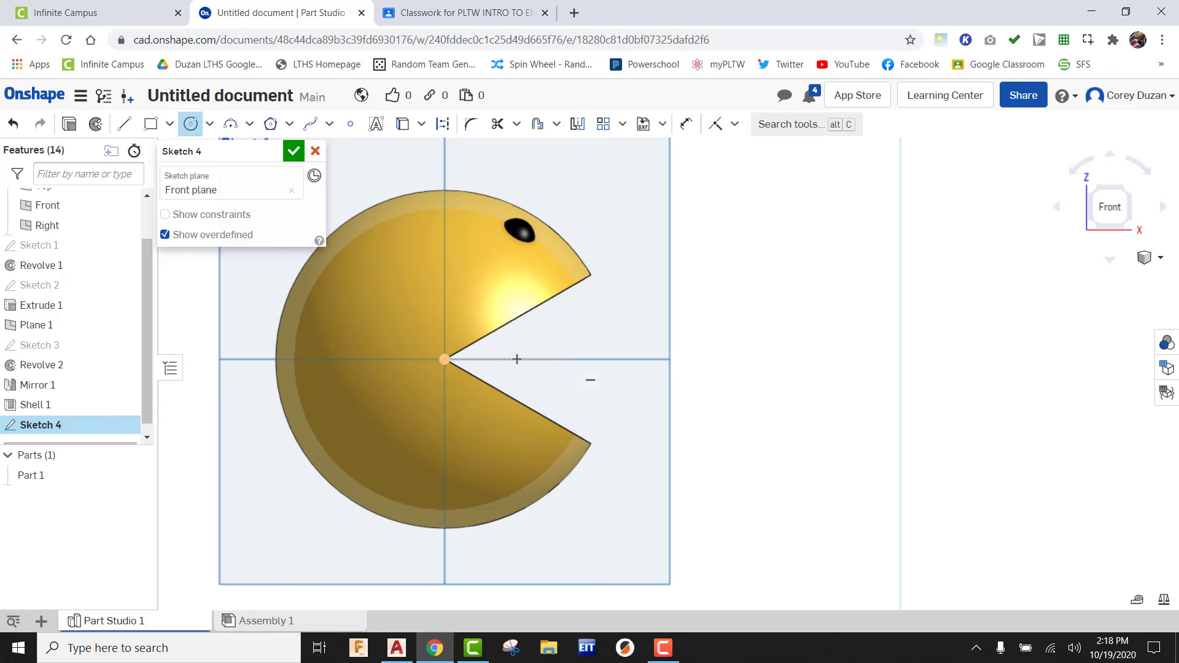
pyautogui.click(723, 359)
pyautogui.click(730, 382)
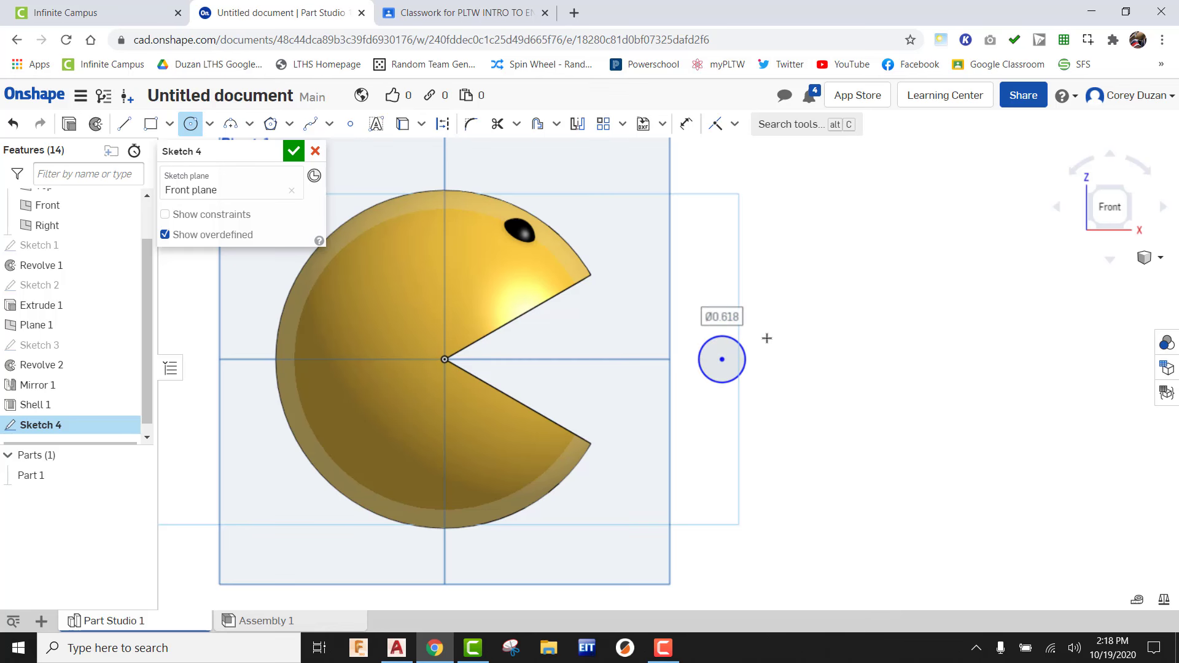
pyautogui.press('BackSpace')
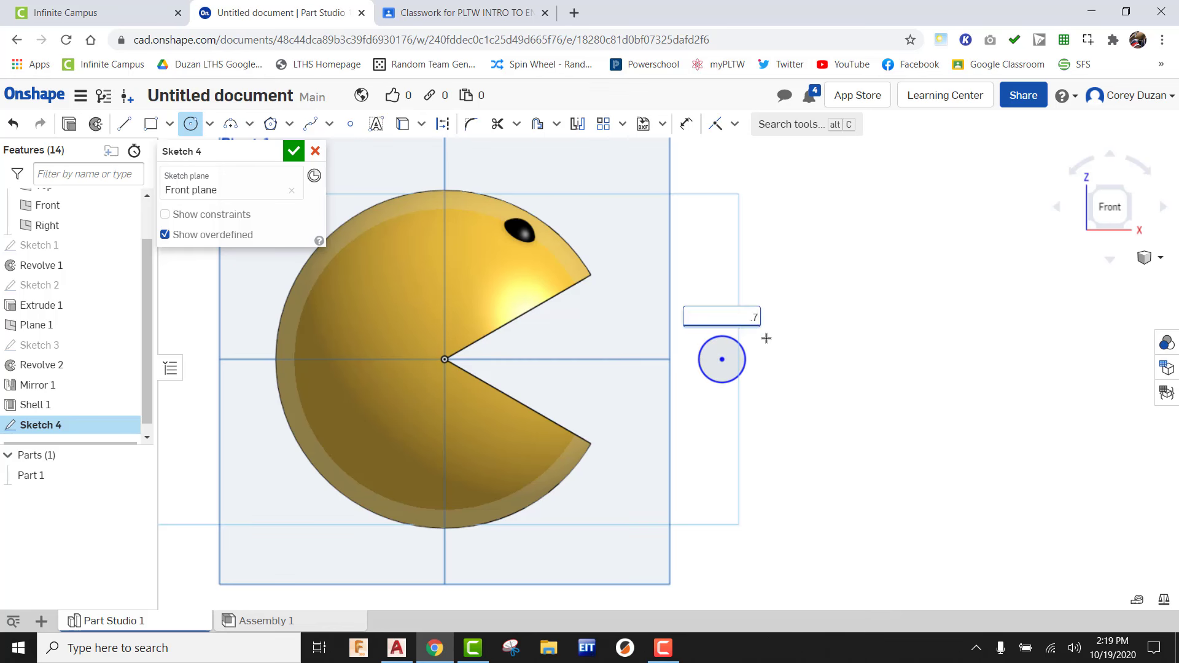
pyautogui.press('Return')
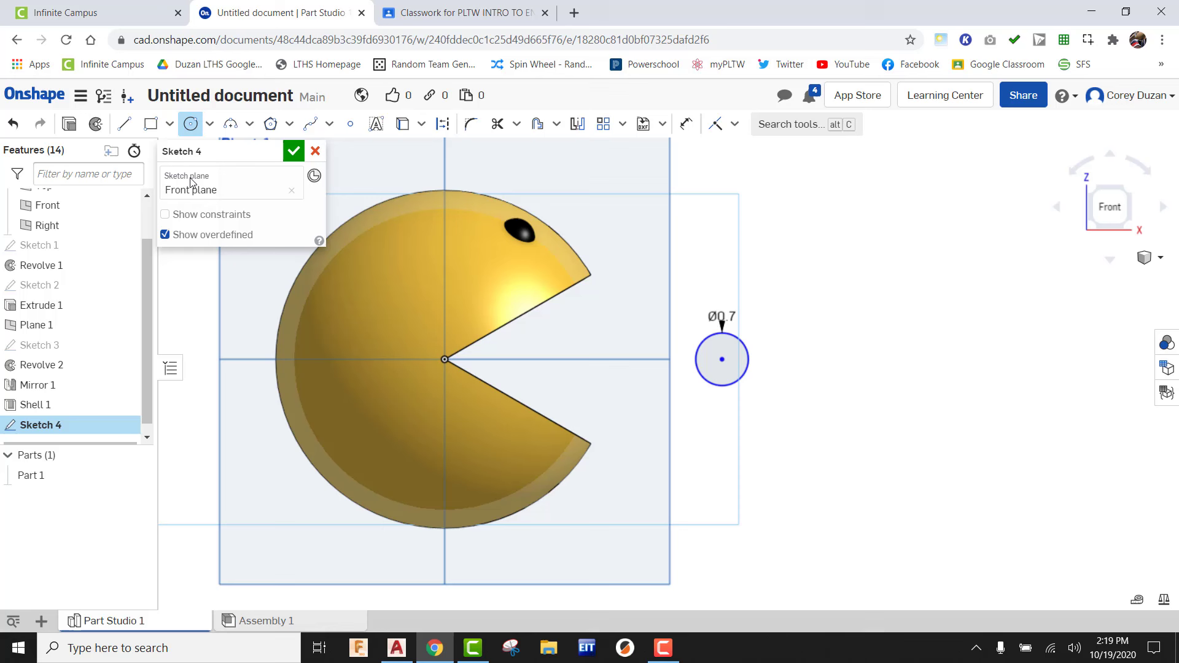
# Step: Draw a vertical line across the circle's diameter and trim away the half facing the body, then finish the sketch
pyautogui.click(124, 123)
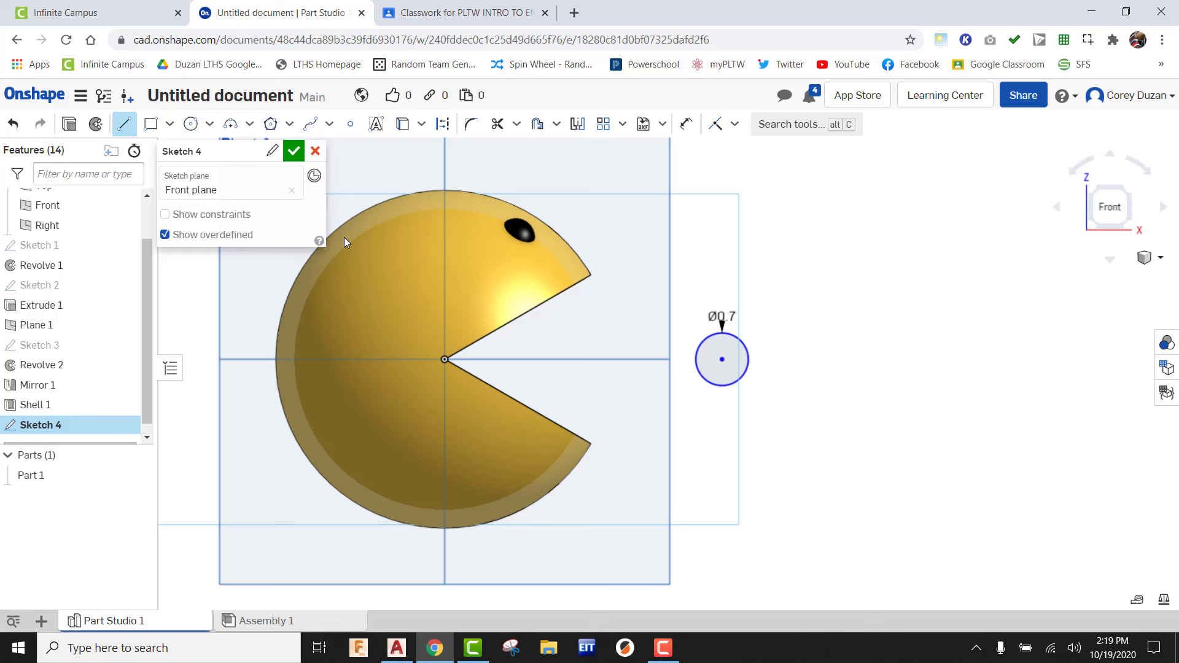
pyautogui.click(722, 333)
pyautogui.click(722, 385)
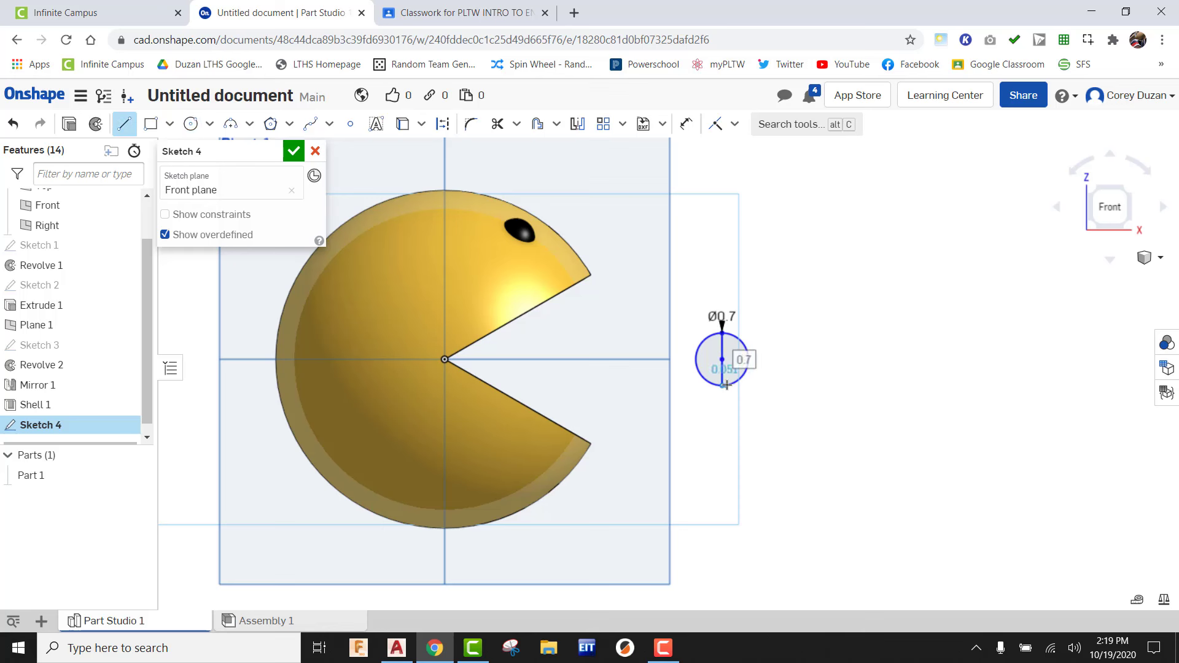
pyautogui.click(497, 125)
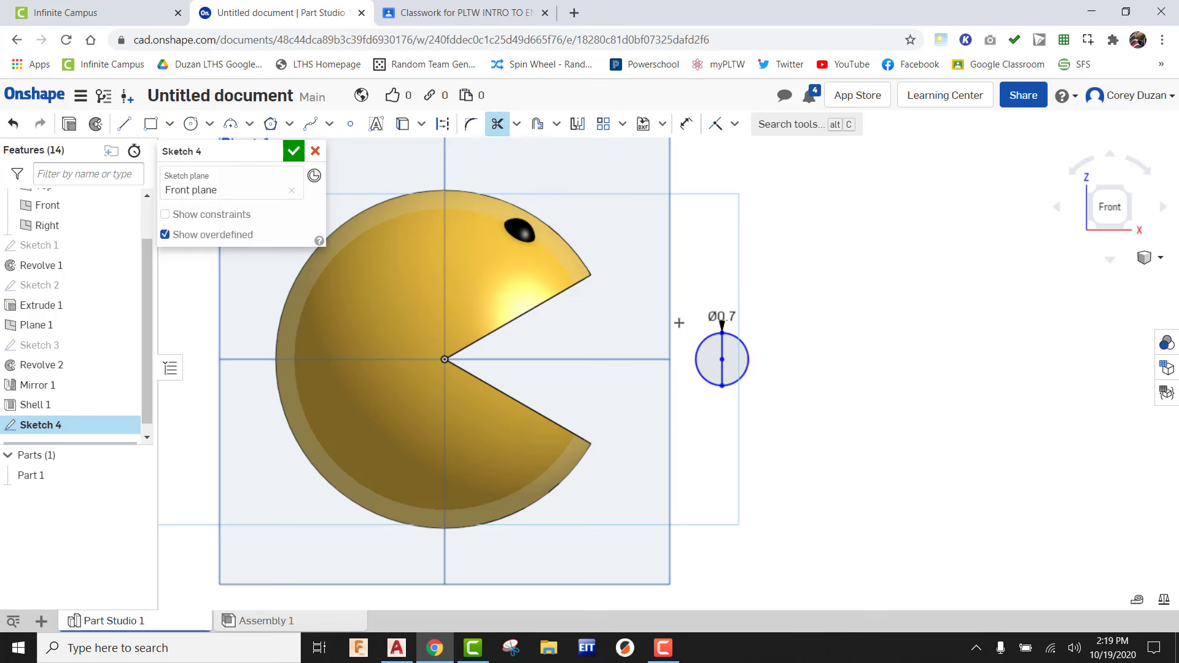
pyautogui.click(710, 339)
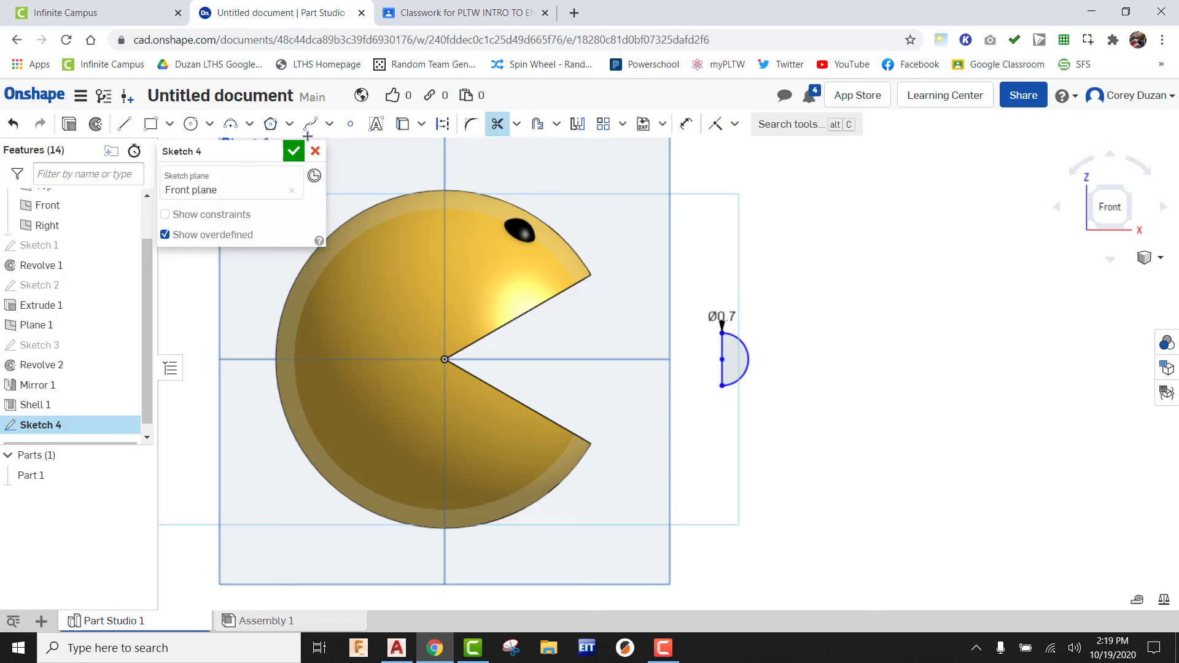
pyautogui.click(295, 151)
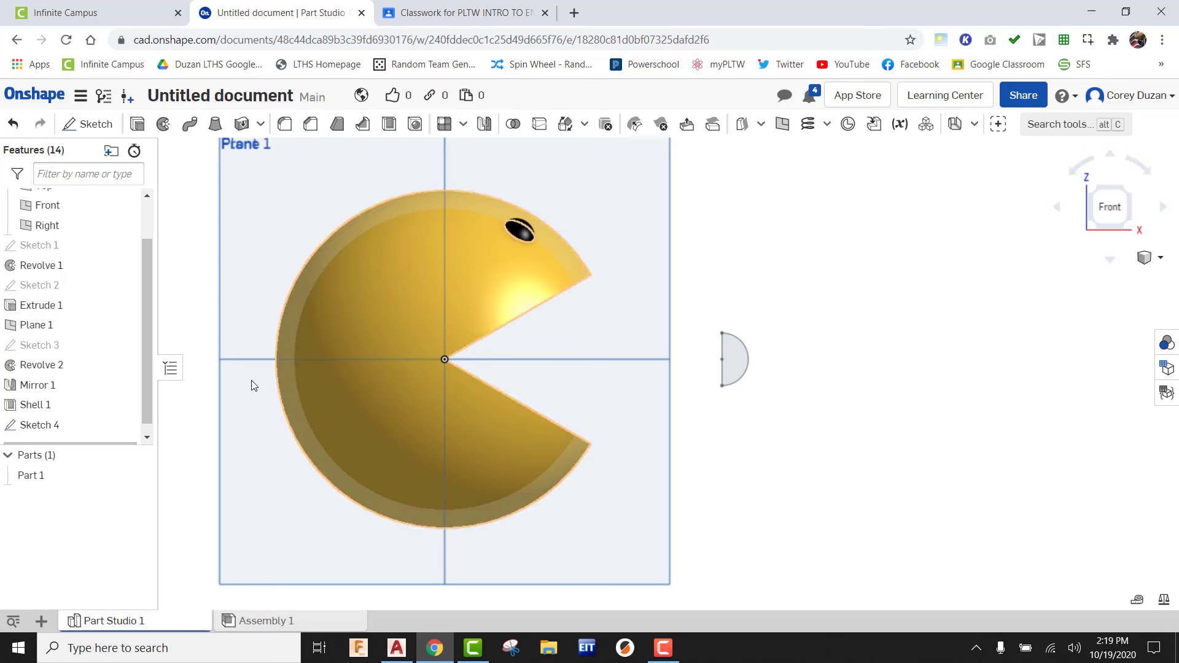
# Step: Reopen the half-circle sketch and dimension its centre 2 in horizontally from the origin
pyautogui.rightClick(54, 430)
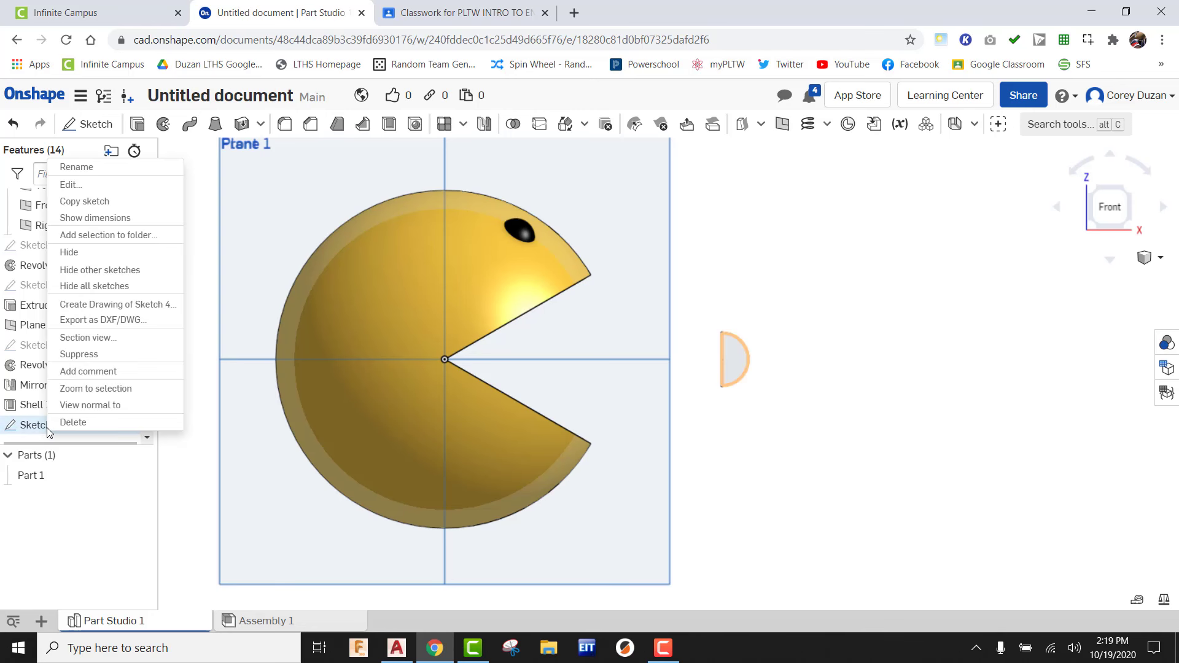
pyautogui.click(85, 185)
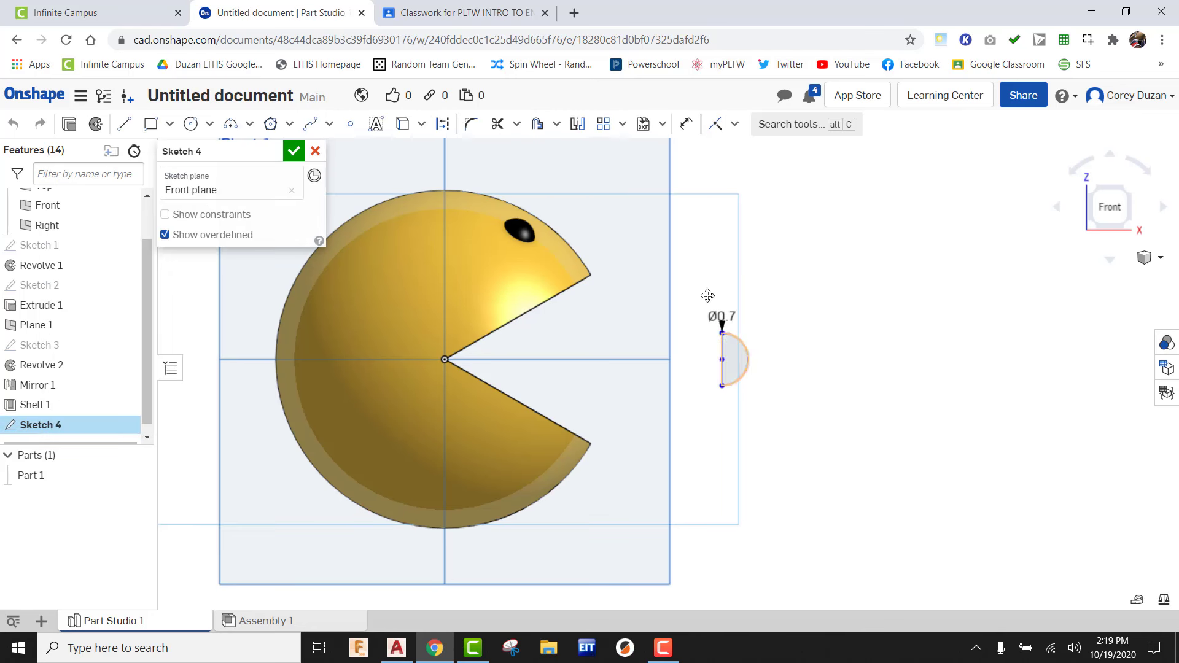
pyautogui.click(686, 123)
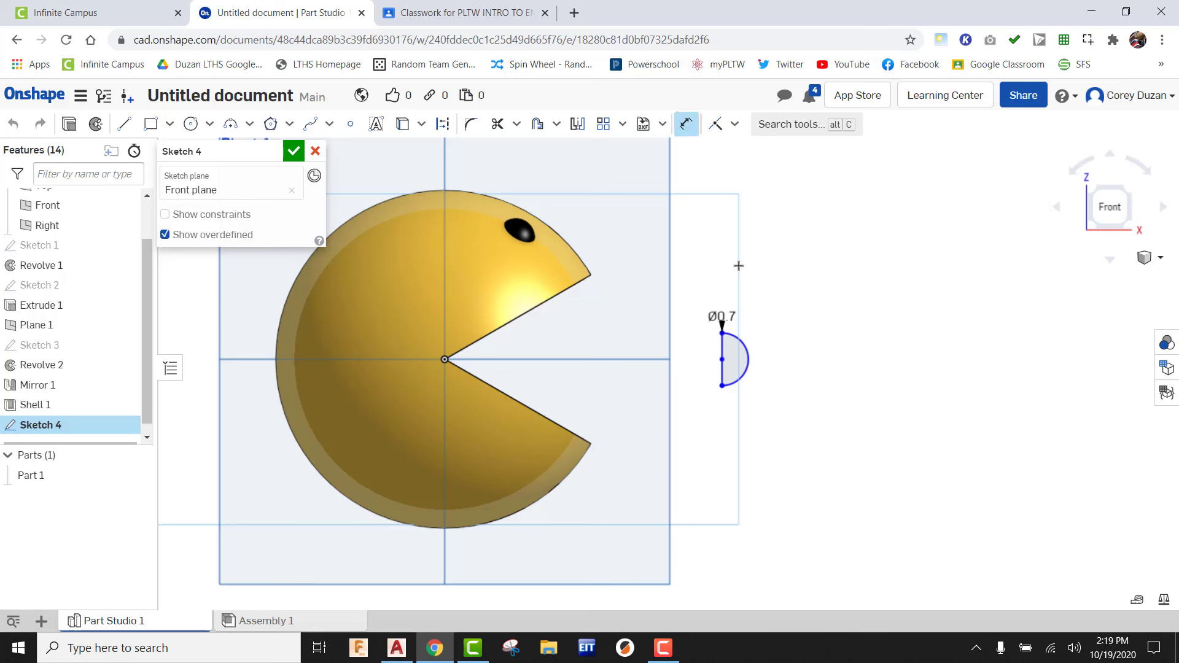
pyautogui.click(443, 361)
pyautogui.click(722, 360)
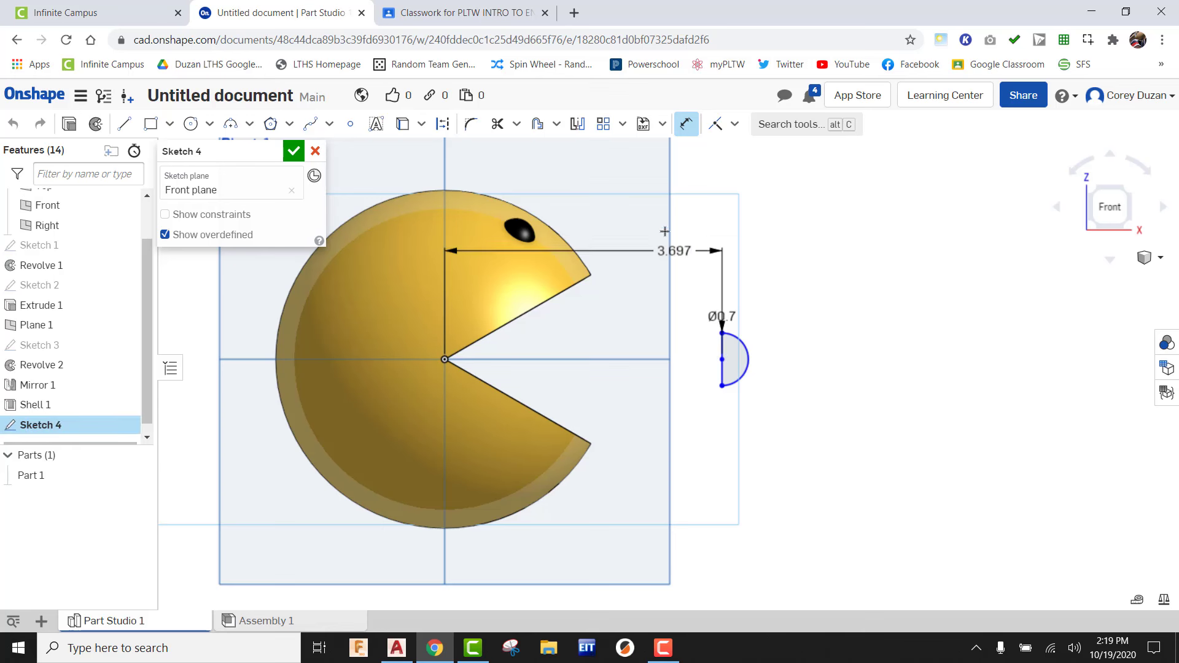
pyautogui.click(653, 198)
pyautogui.write('2')
pyautogui.press('Return')
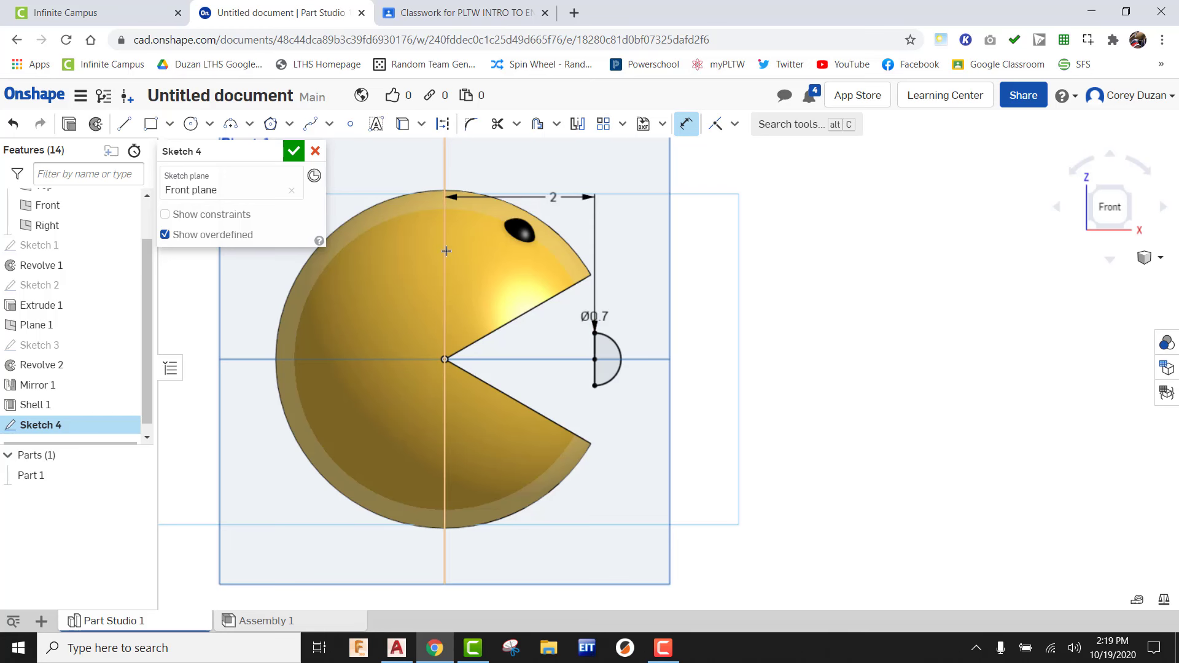
pyautogui.click(294, 150)
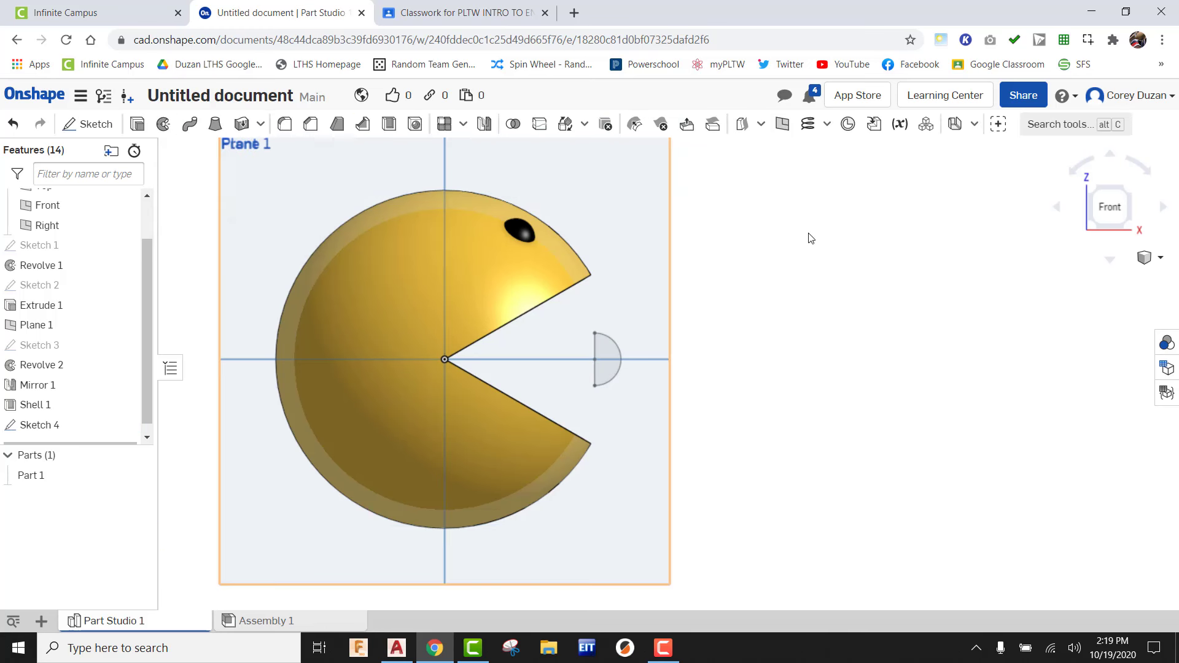
# Step: Revolve the half-circle a full turn about its straight edge as a new part, forming a ball in the mouth
pyautogui.click(1131, 189)
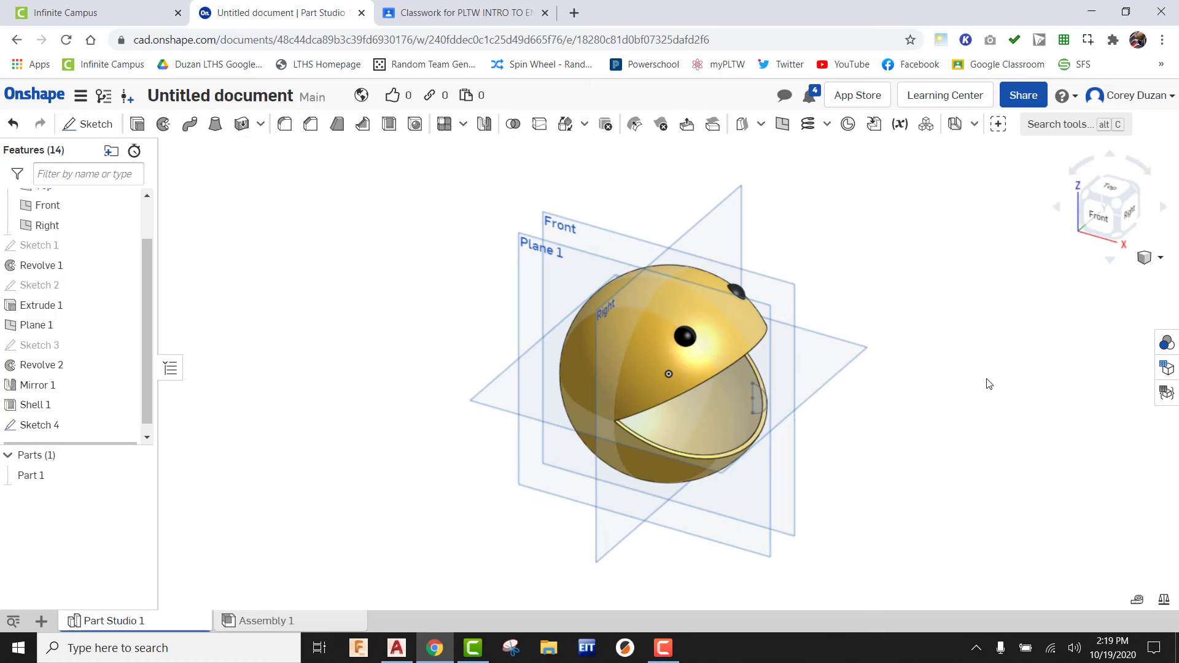
pyautogui.click(164, 124)
pyautogui.click(758, 396)
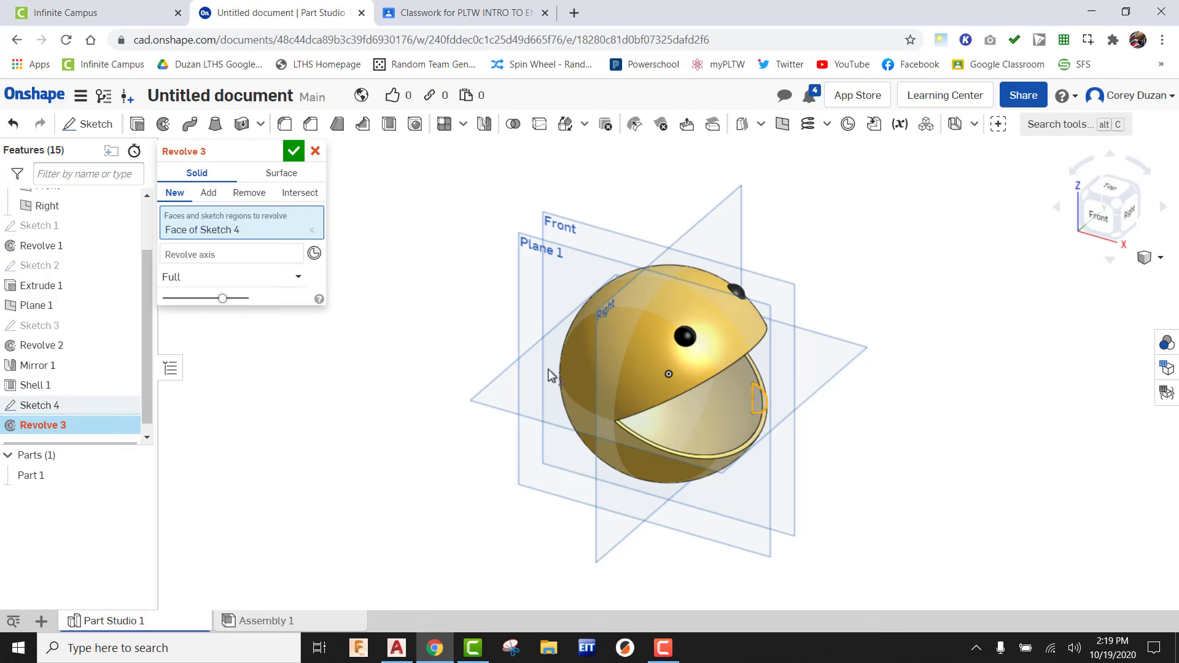
pyautogui.click(189, 256)
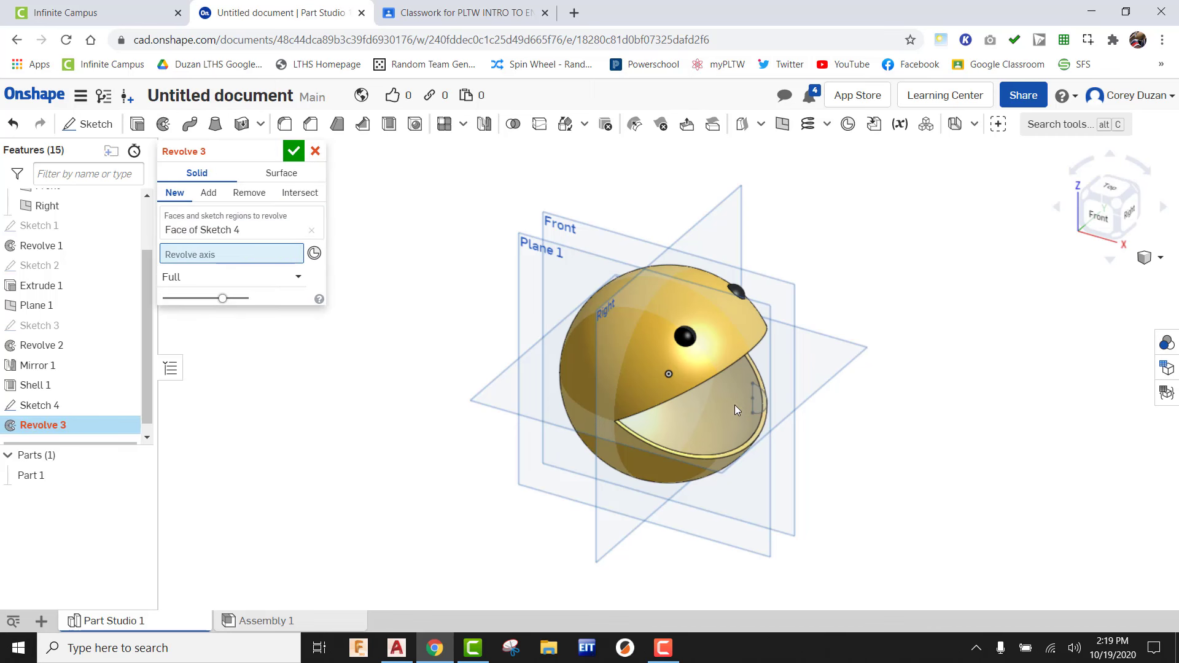
pyautogui.click(753, 395)
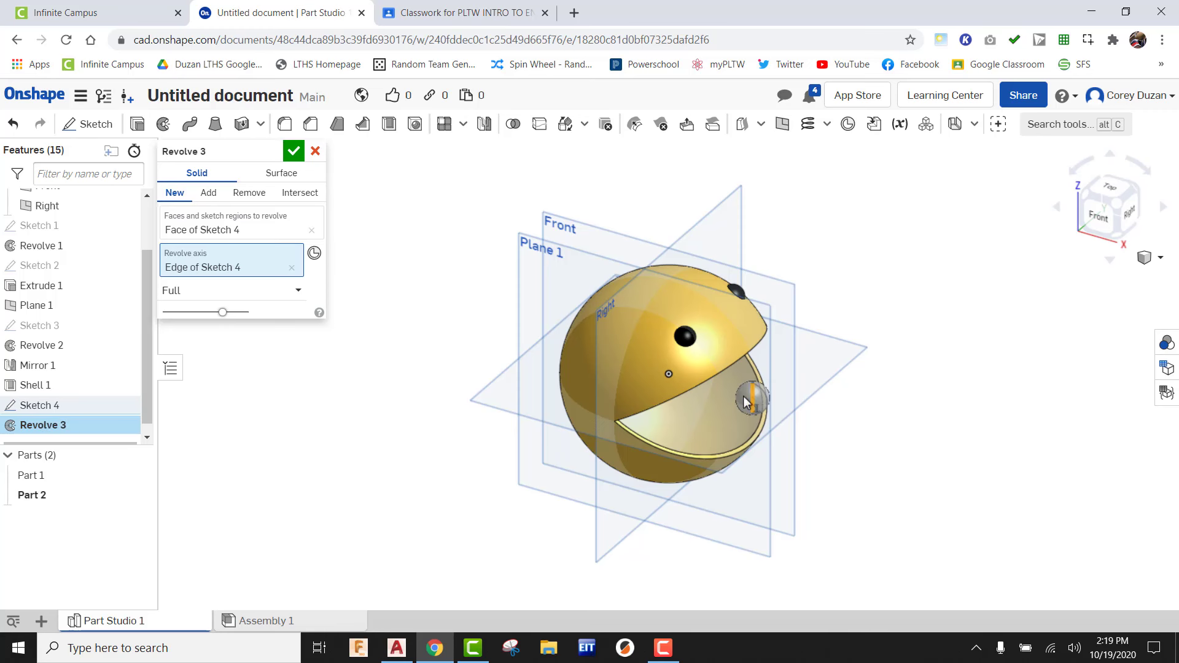
pyautogui.click(297, 152)
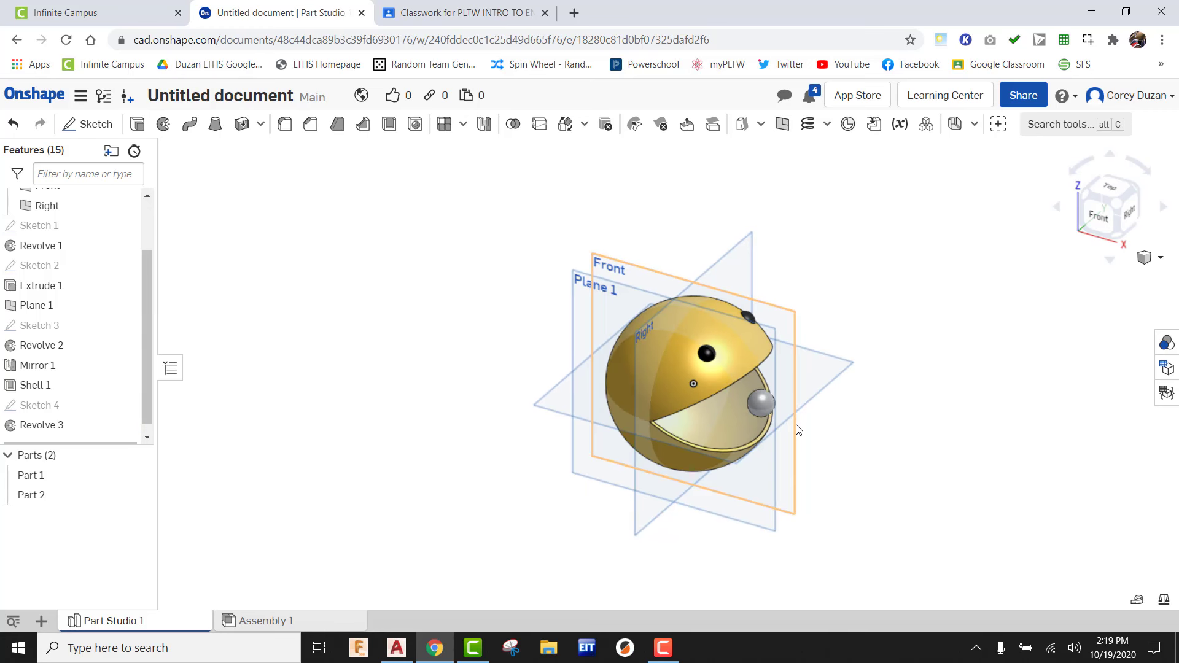
# Step: Apply a light grey (#EAEAEA) face appearance to the ball in the mouth
pyautogui.scroll(3, 806, 450)
pyautogui.moveTo(811, 453); pyautogui.dragTo(685, 464, button='middle')
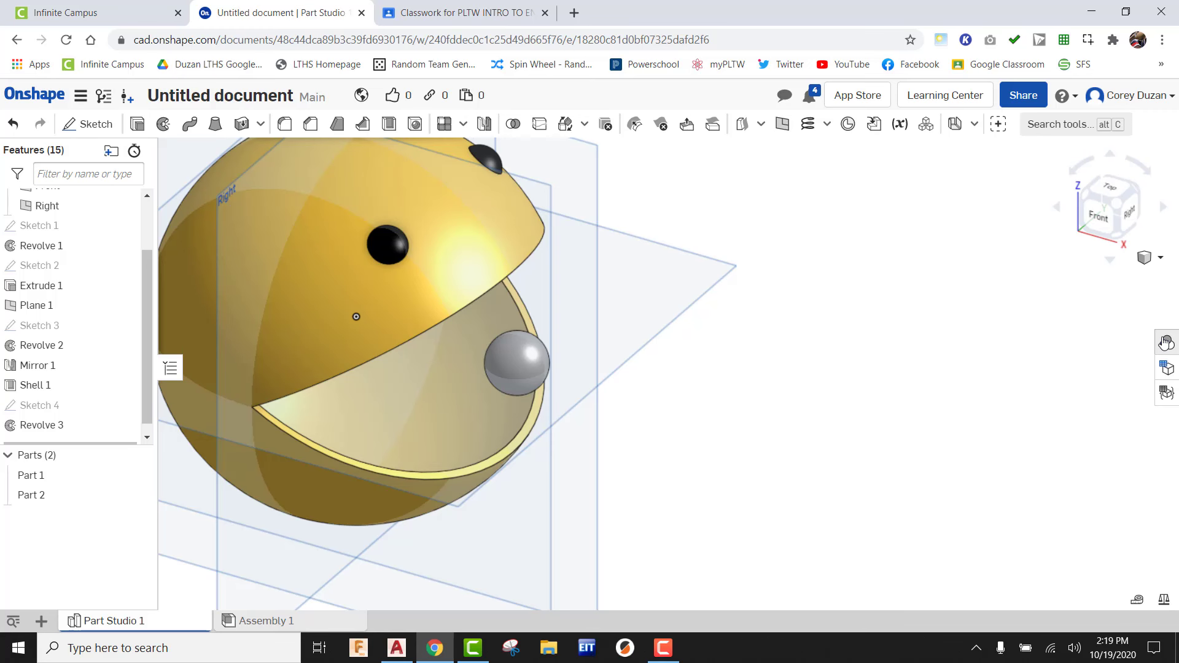
pyautogui.click(1166, 342)
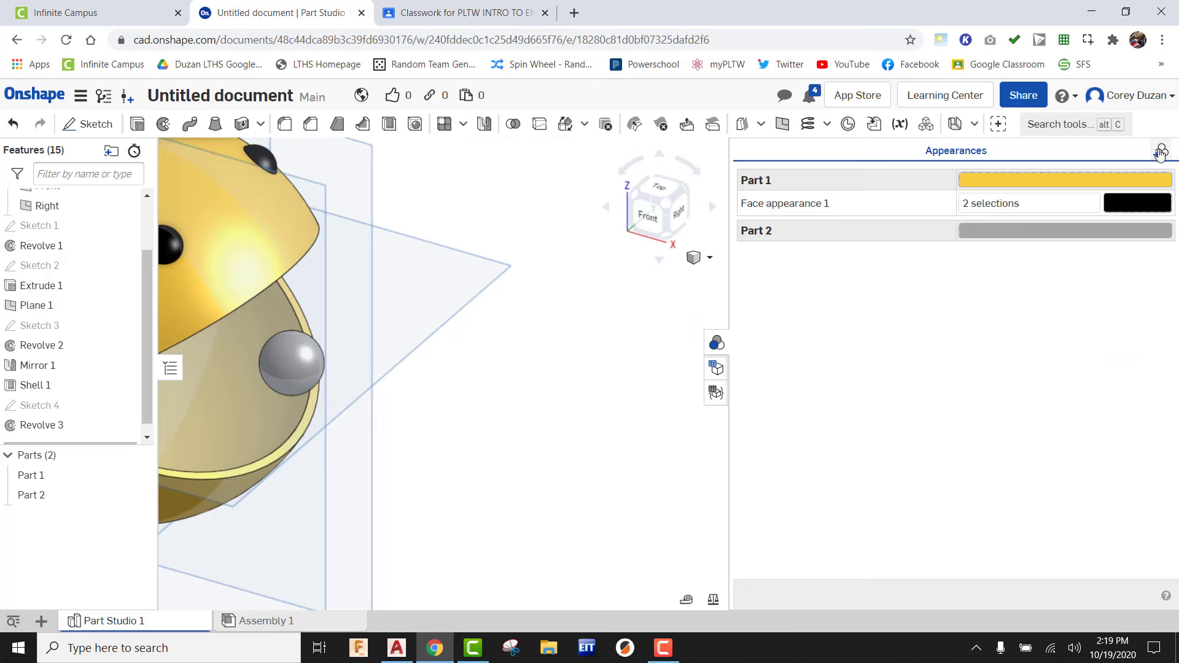
pyautogui.click(1159, 152)
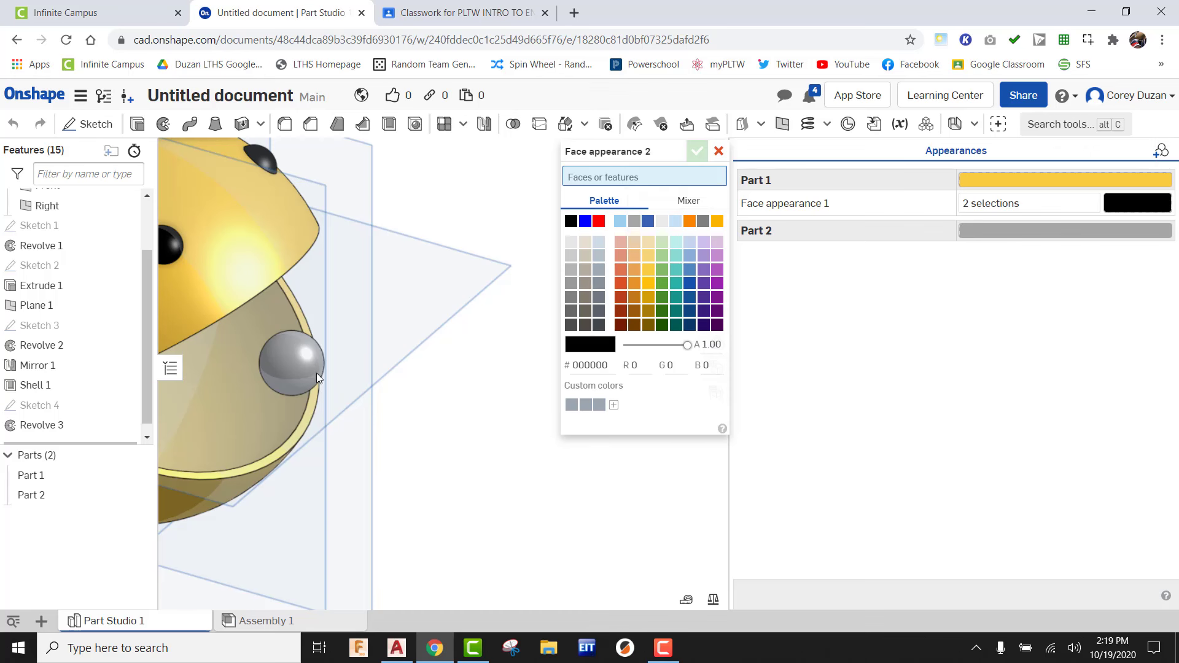
pyautogui.click(289, 349)
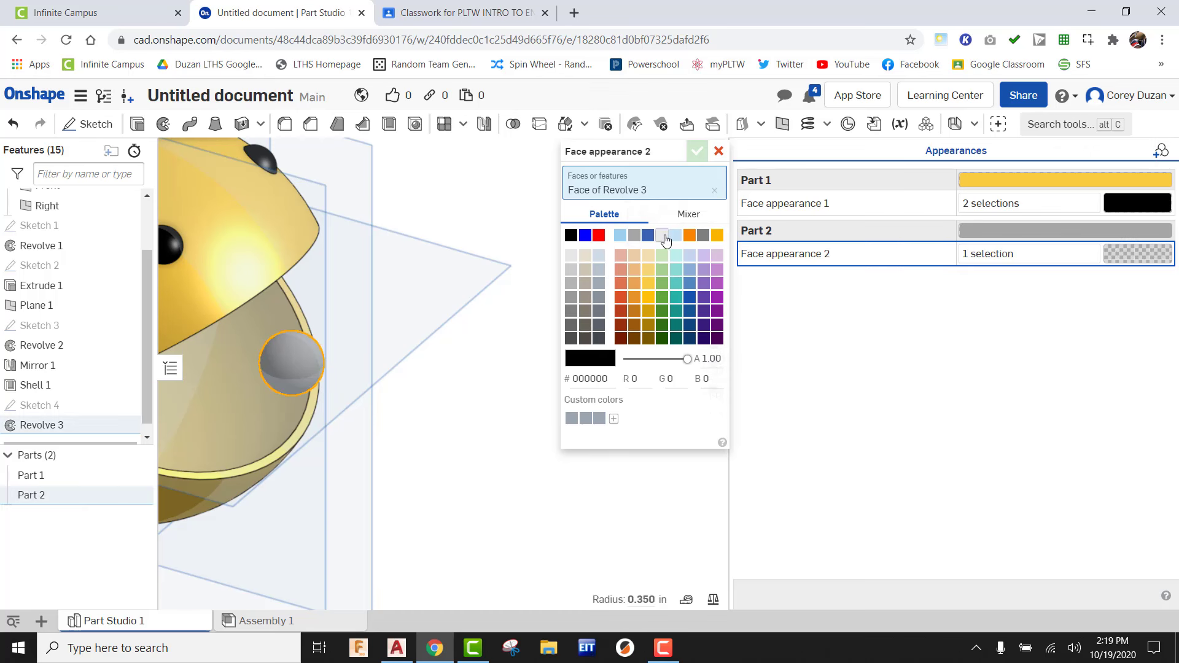
pyautogui.click(663, 237)
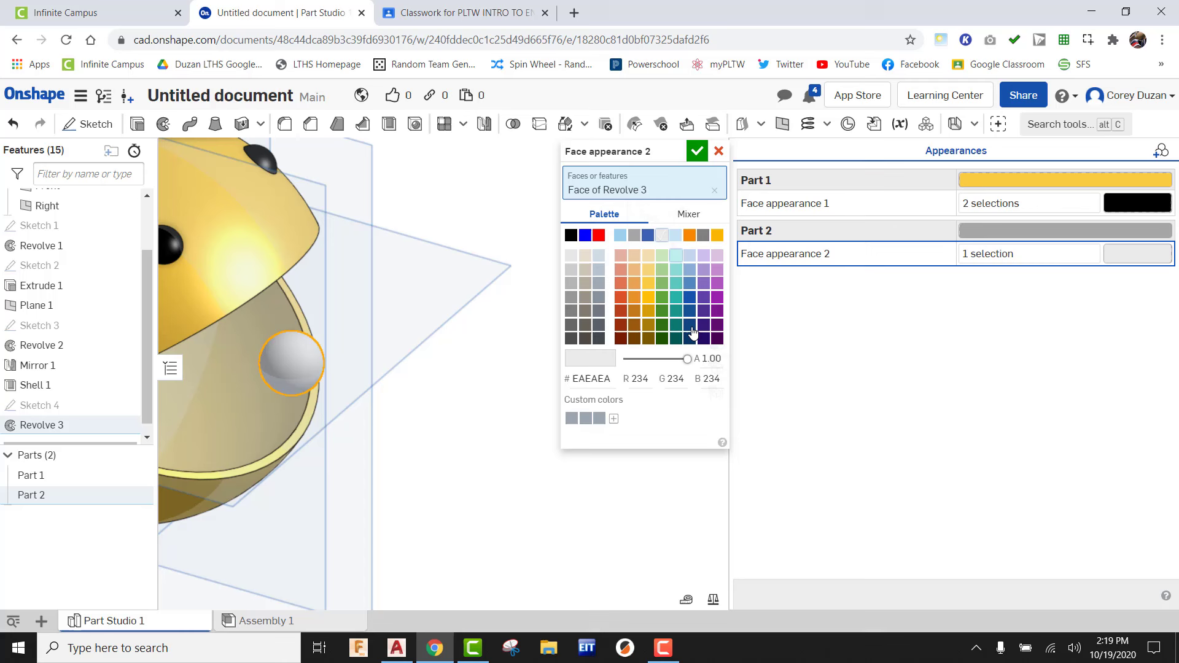
pyautogui.click(697, 151)
pyautogui.scroll(-4, 608, 427)
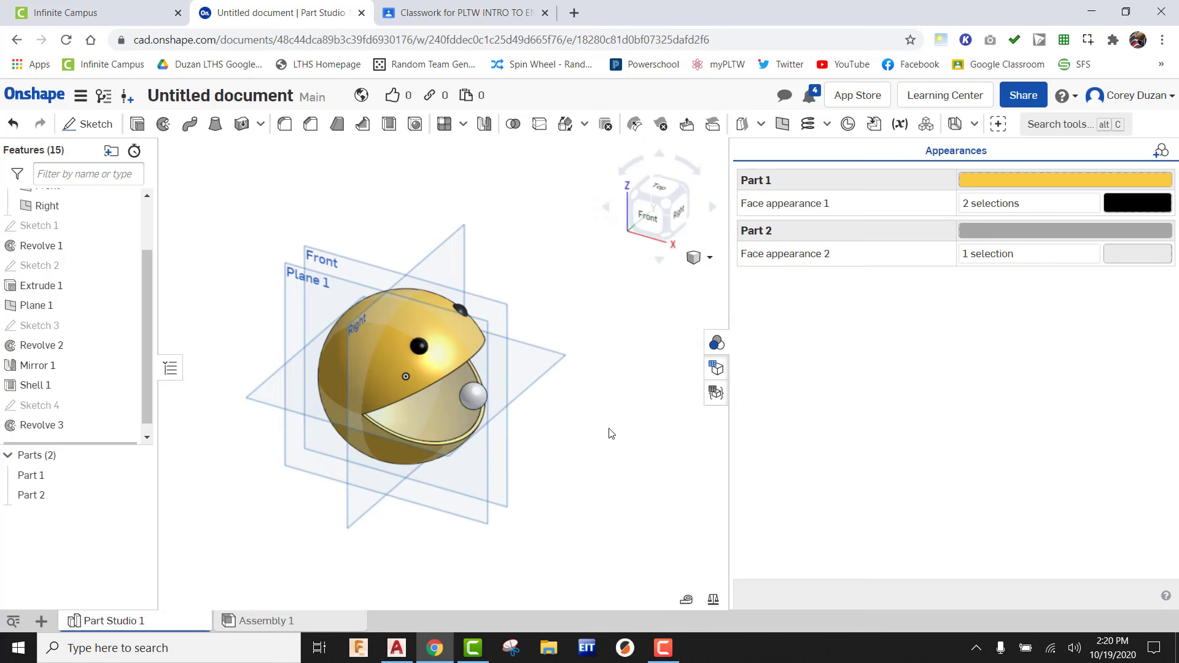
pyautogui.scroll(-2, 552, 427)
pyautogui.click(716, 343)
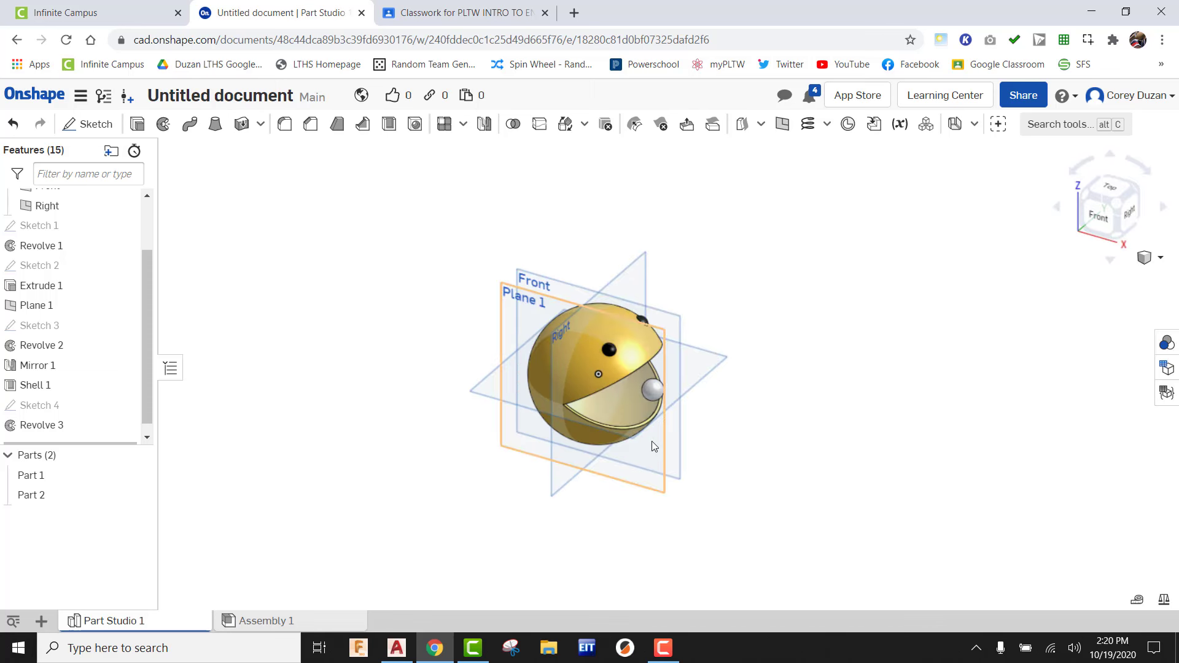
# Step: Start a linear part pattern of the ball as new parts, using the Right plane as its direction
pyautogui.scroll(5, 675, 433)
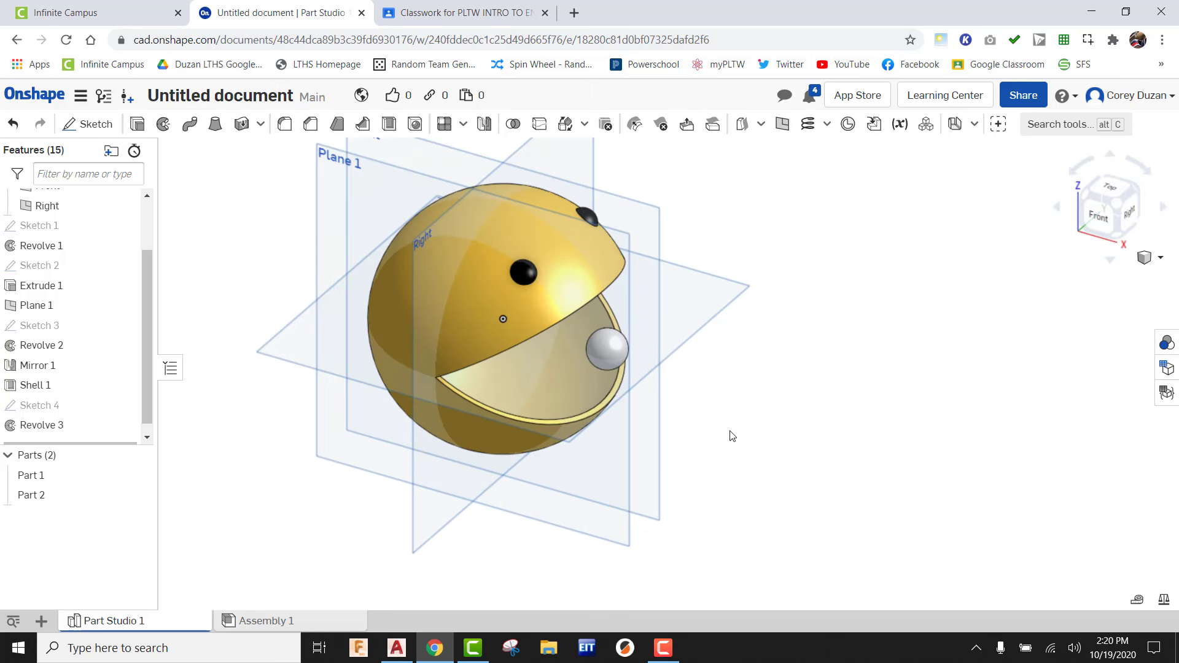
pyautogui.scroll(-2, 733, 437)
pyautogui.moveTo(823, 448); pyautogui.dragTo(694, 446, button='middle')
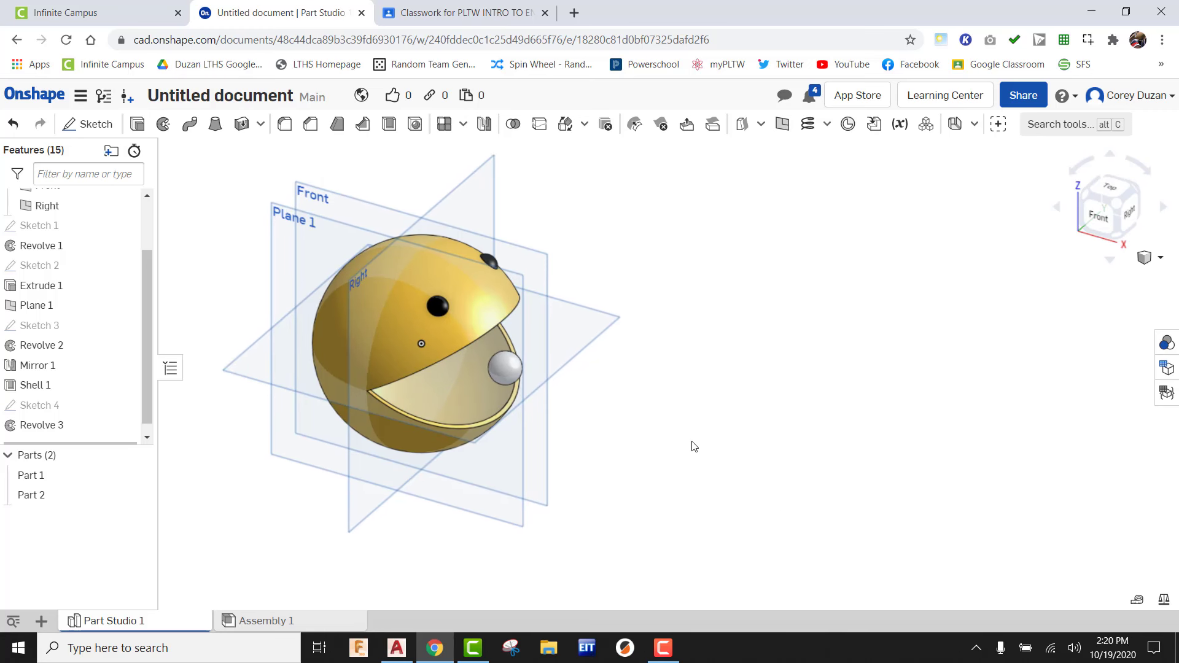
pyautogui.click(445, 125)
pyautogui.click(502, 367)
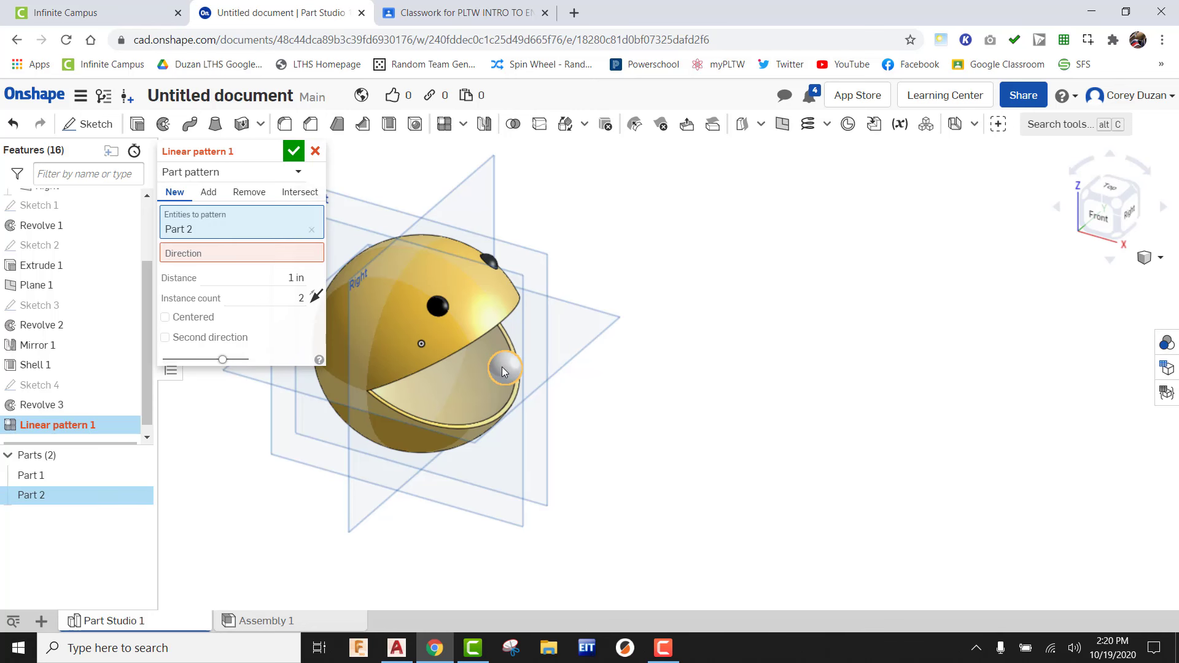
pyautogui.click(229, 252)
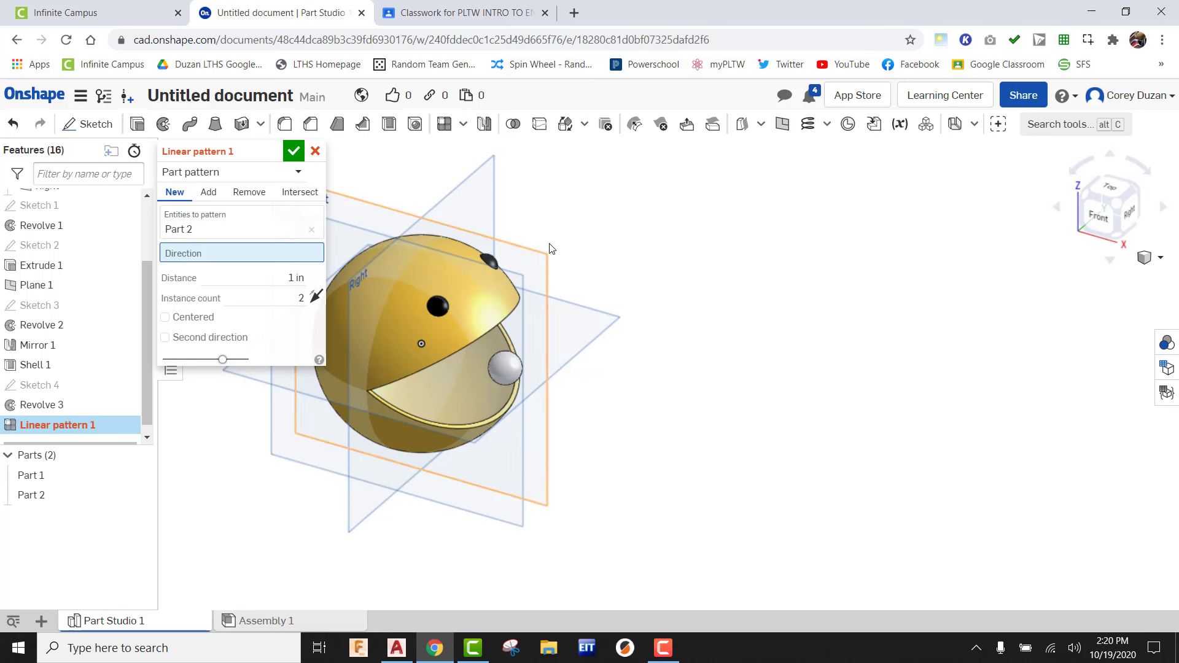
pyautogui.moveTo(550, 245); pyautogui.dragTo(740, 252, button='middle')
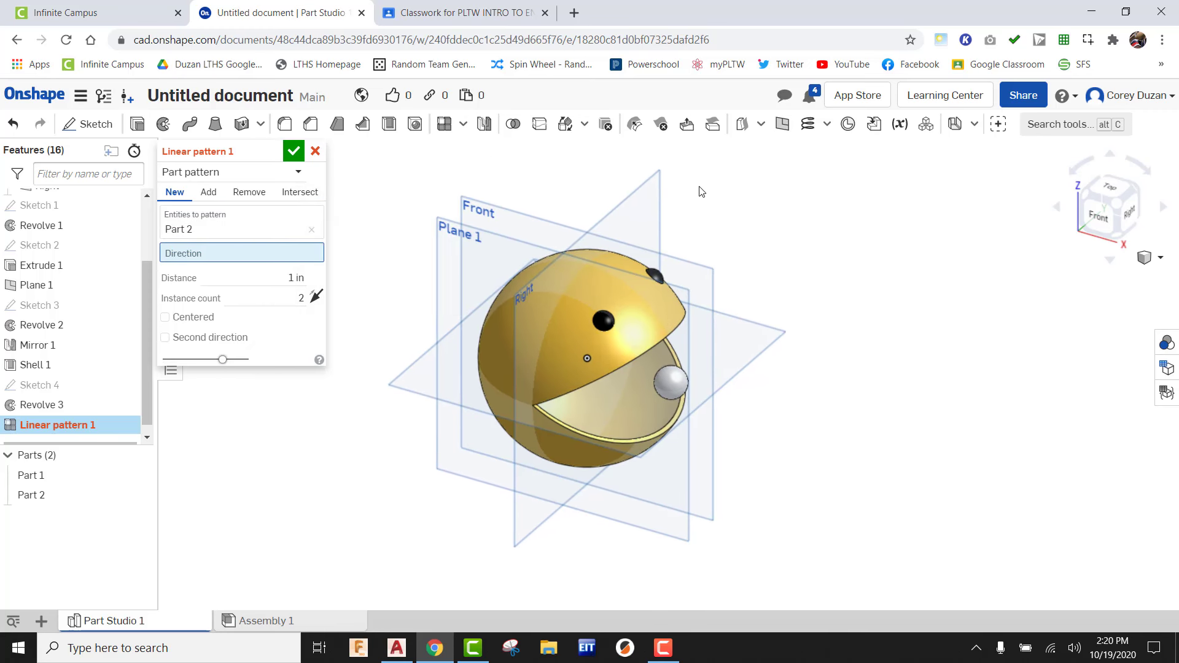
pyautogui.click(659, 181)
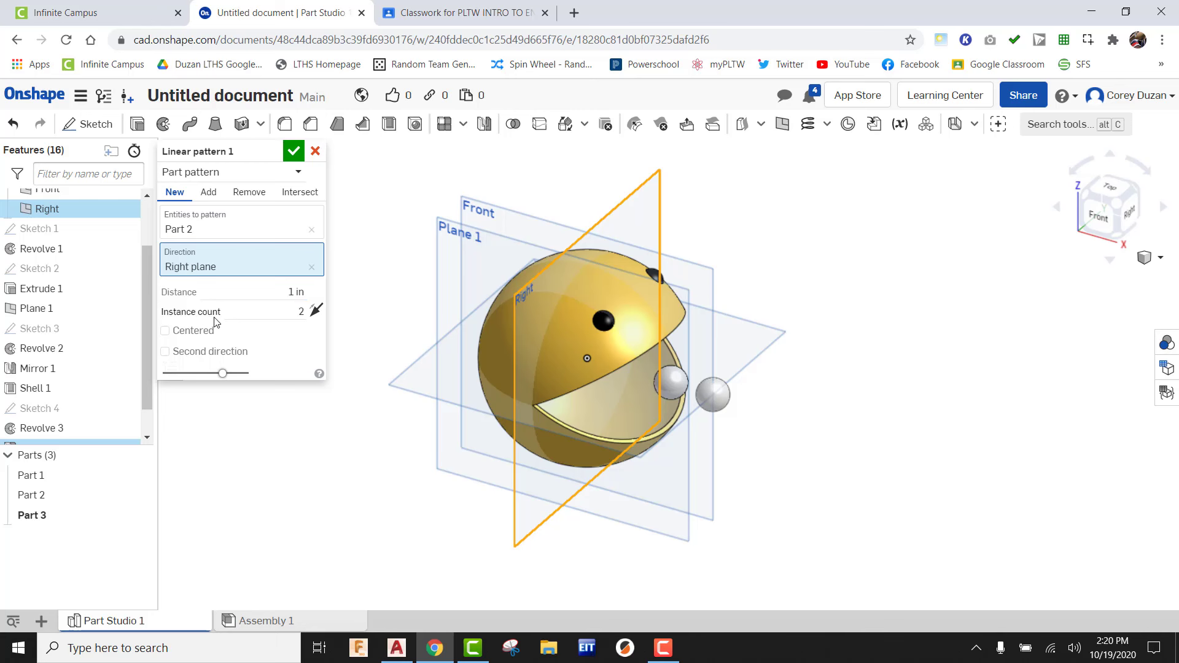
# Step: Set the ball pattern to 4 instances spaced 2 in apart and accept it
pyautogui.click(301, 311)
pyautogui.write('4')
pyautogui.click(264, 296)
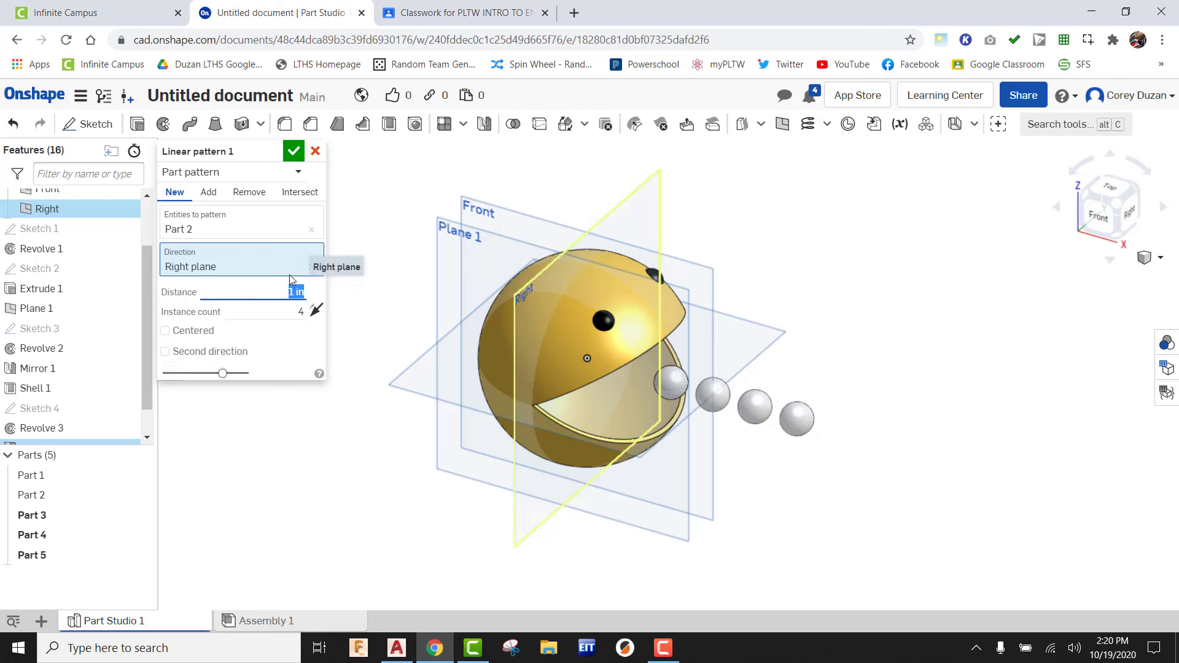
pyautogui.write('2')
pyautogui.click(293, 151)
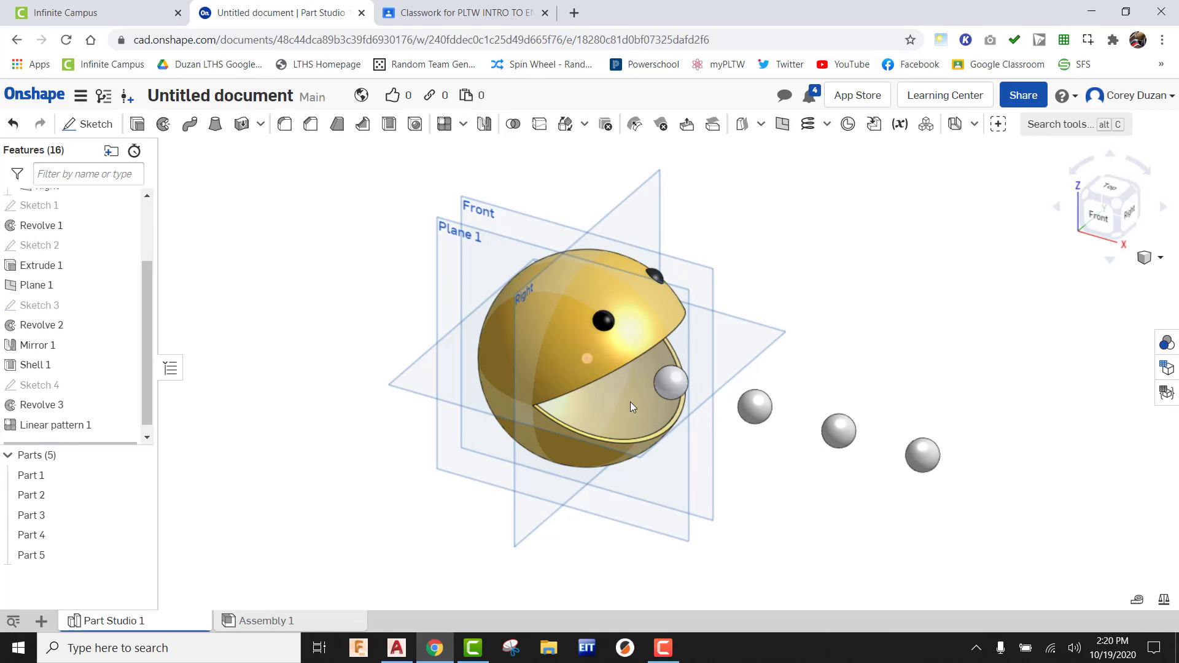
# Step: Hide the Top, Front and Right planes as well as Plane 1
pyautogui.moveTo(630, 402); pyautogui.dragTo(491, 382, button='middle')
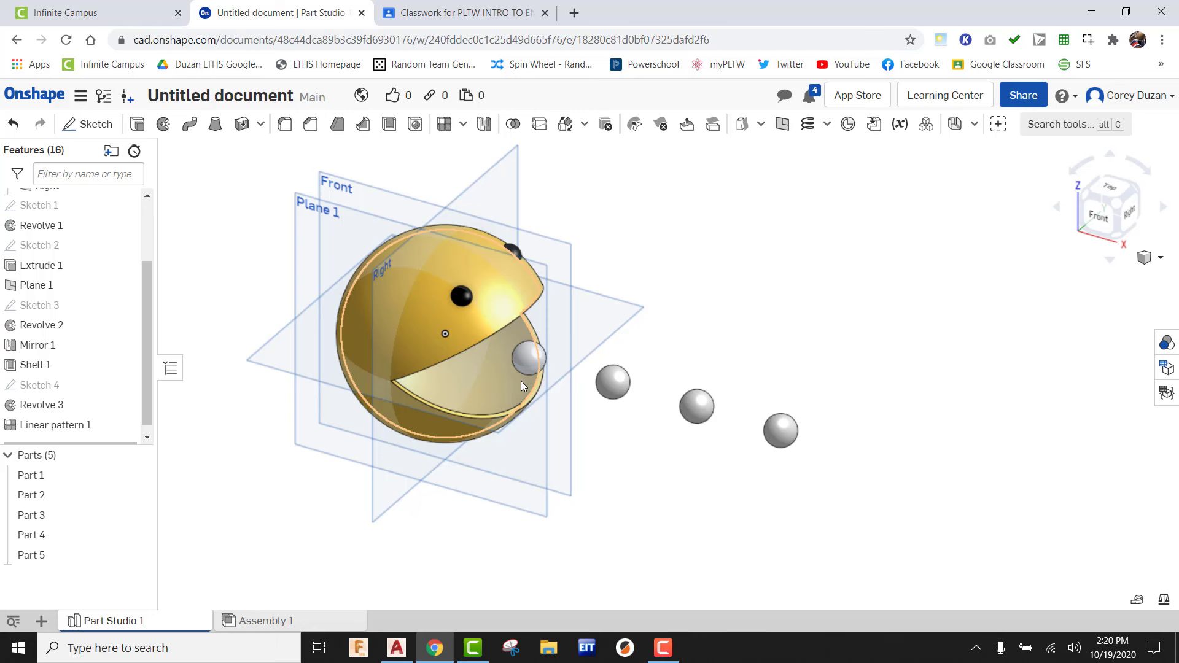
pyautogui.moveTo(141, 291); pyautogui.dragTo(148, 223)
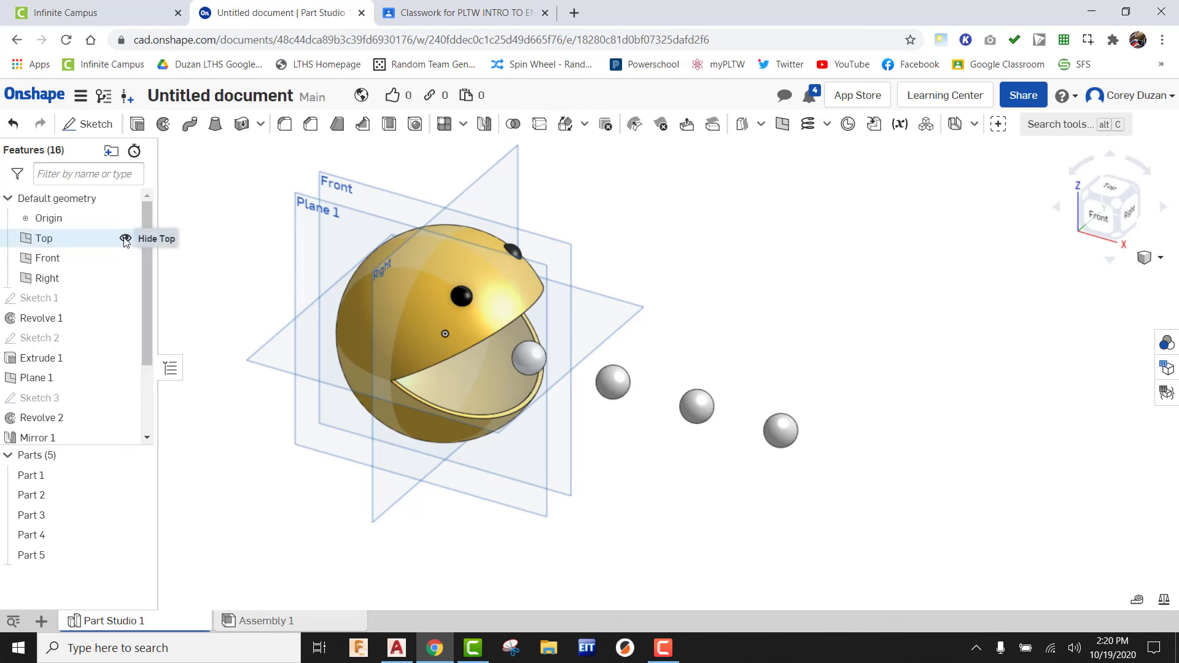
pyautogui.click(126, 240)
pyautogui.click(125, 258)
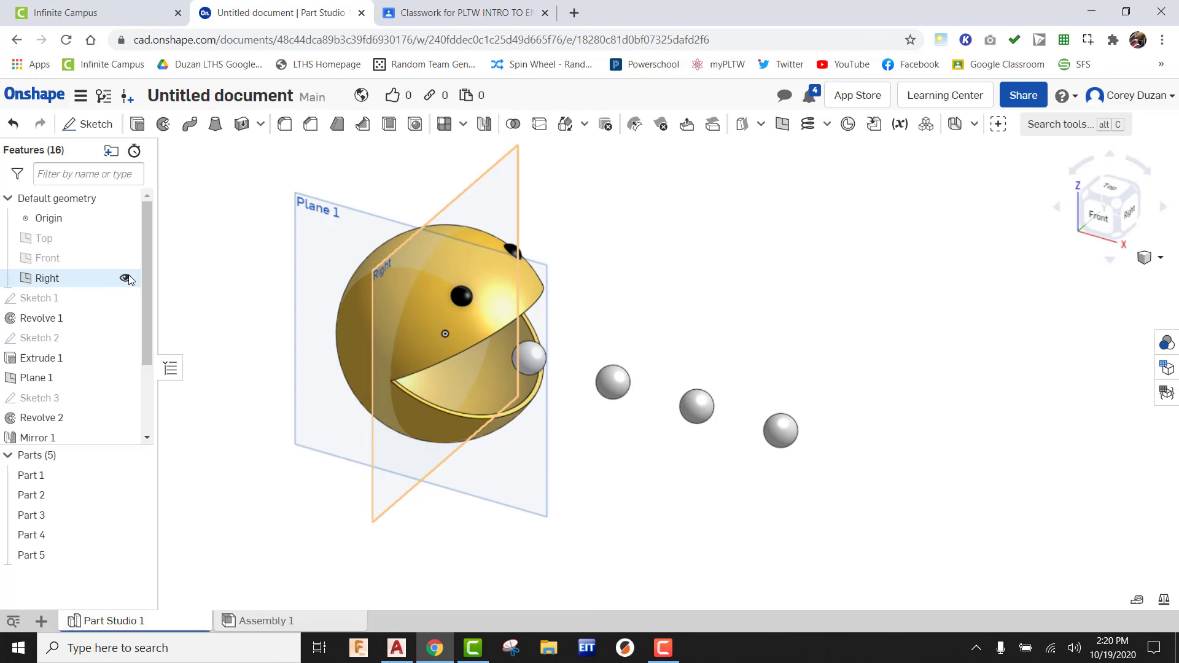
pyautogui.click(125, 278)
pyautogui.scroll(-3, 107, 358)
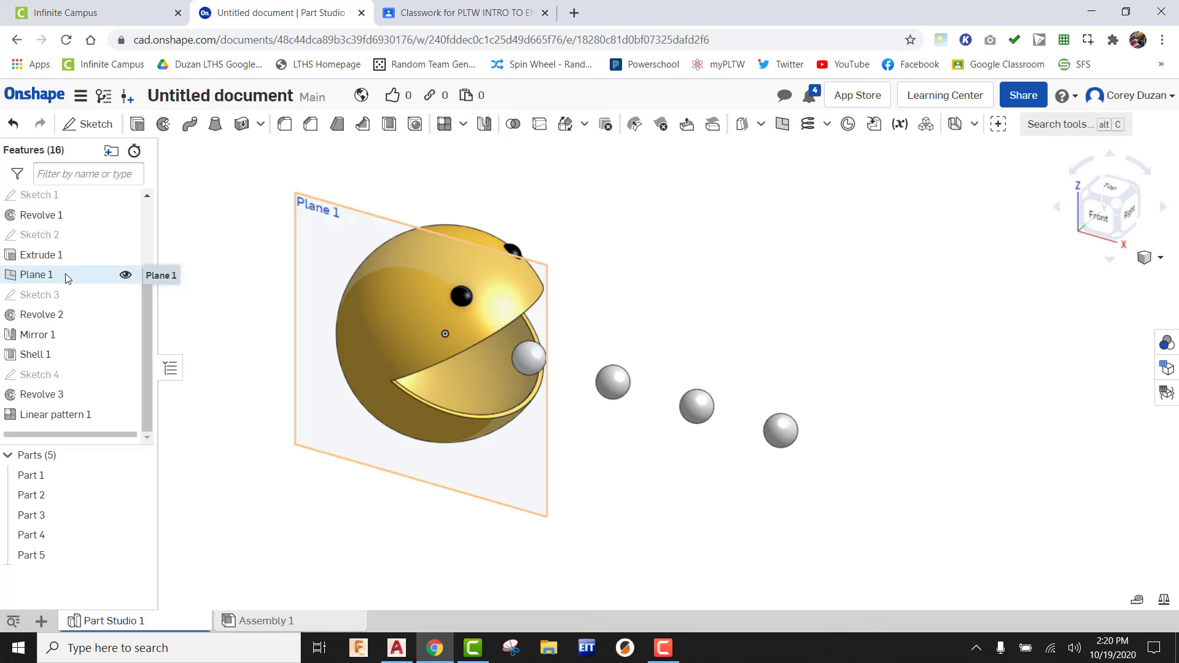
pyautogui.click(125, 275)
pyautogui.moveTo(664, 304); pyautogui.dragTo(743, 306, button='middle')
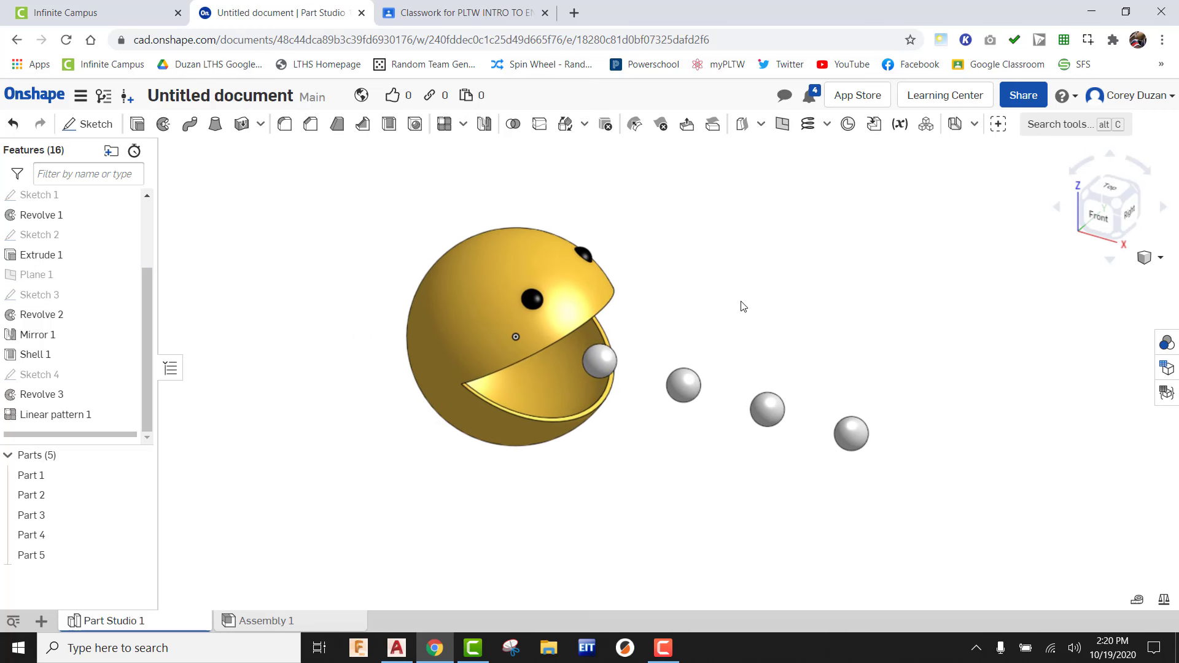